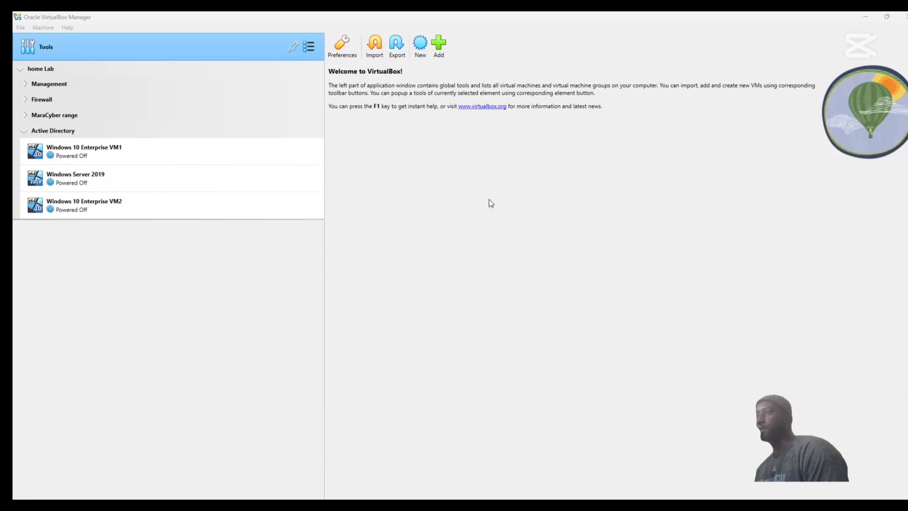
Start a new virtual machine named Flare using windows_10_enterprise.iso.iso as its ISO image, with unattended installation skipped.
click(420, 45)
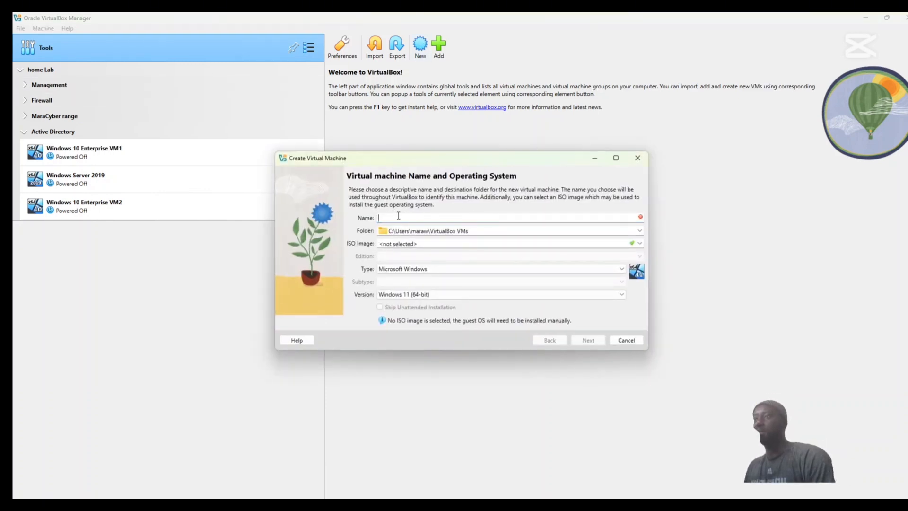
text(Flare)
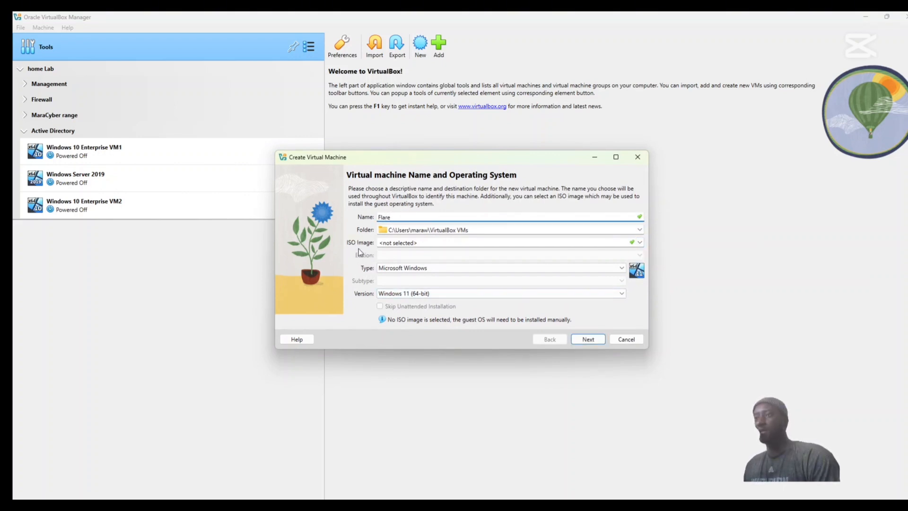
click(639, 242)
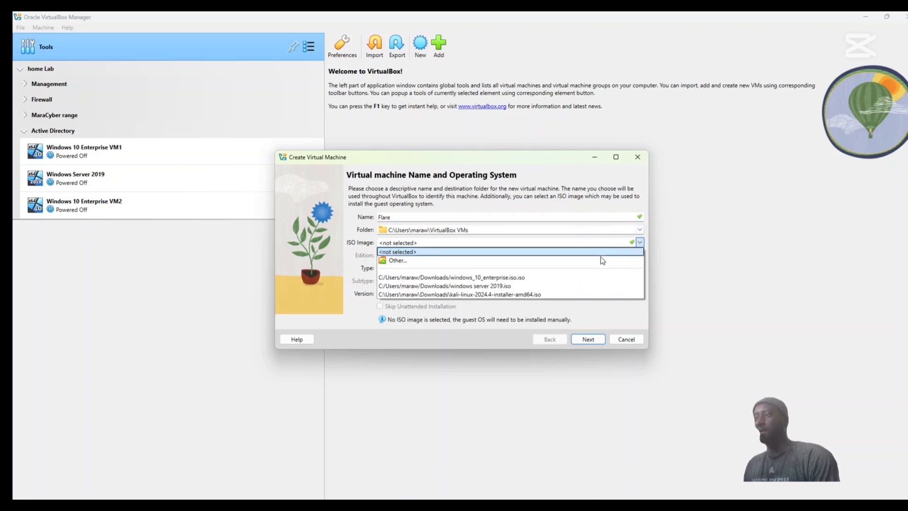
click(484, 279)
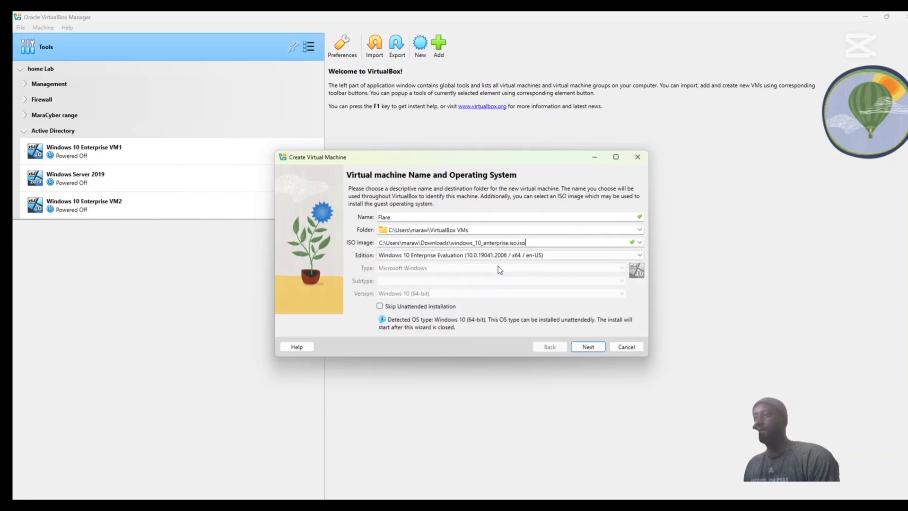
click(380, 307)
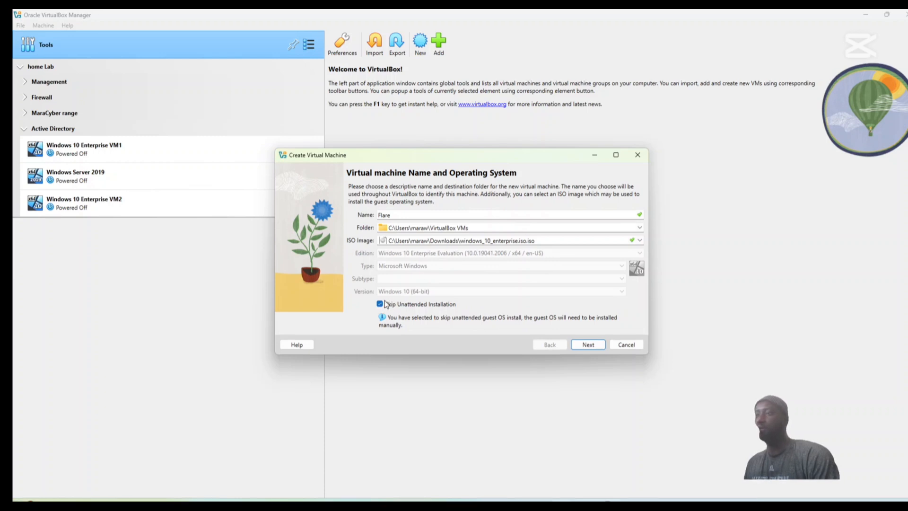
click(588, 345)
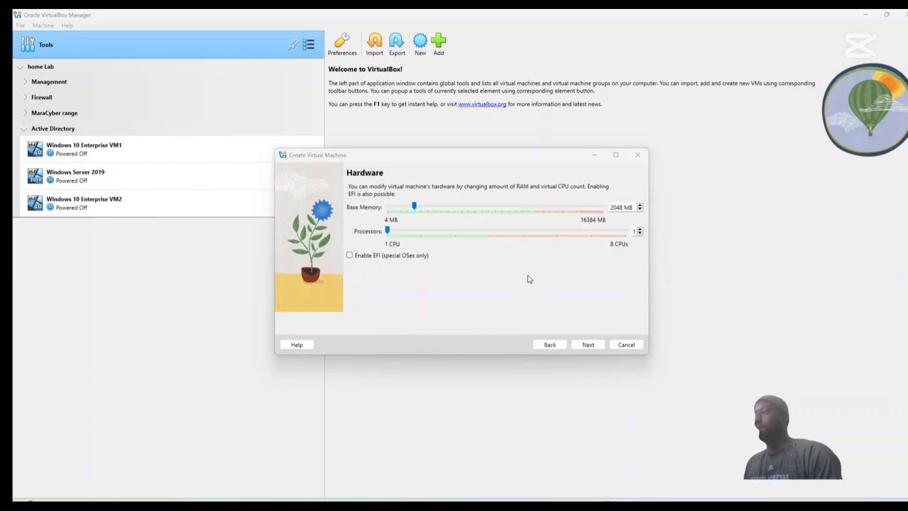
Set the new machine's base memory to 4098 MB and proceed to the virtual hard disk settings.
click(621, 207)
key(BackSpace)
key(BackSpace)
key(BackSpace)
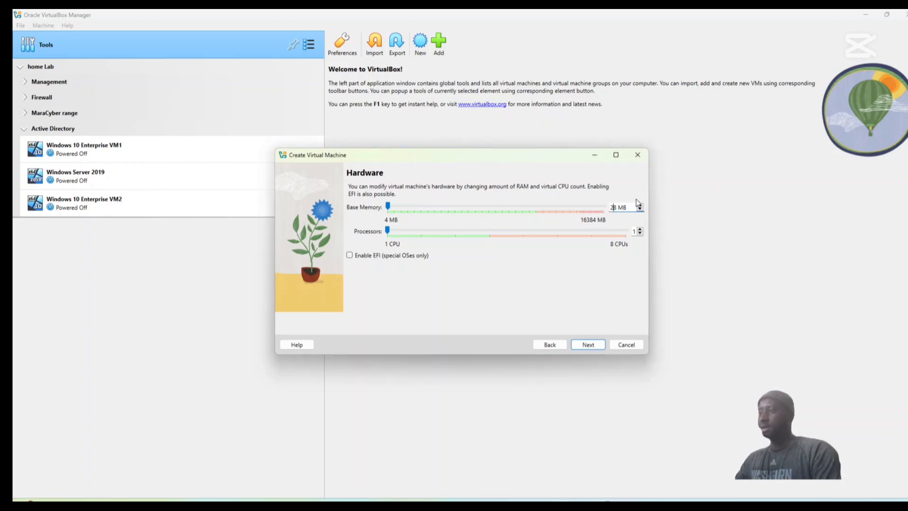
text(40)
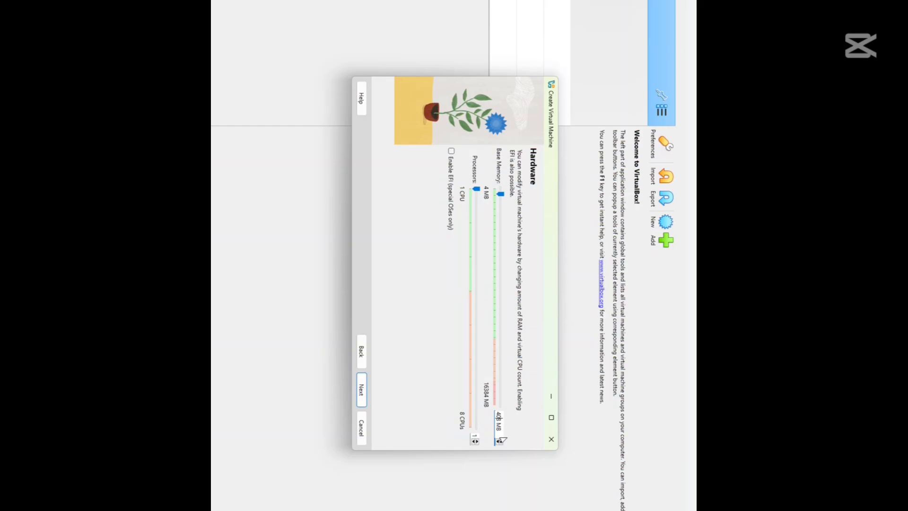
text(9)
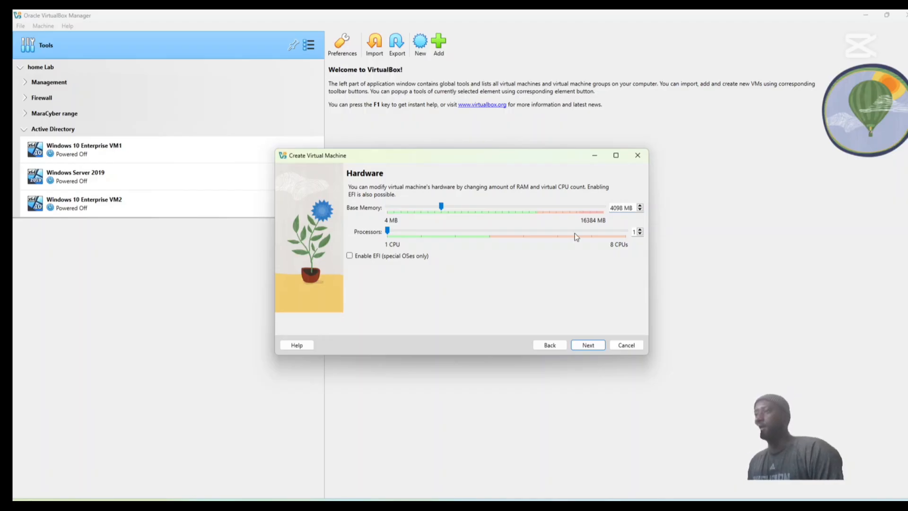
click(587, 346)
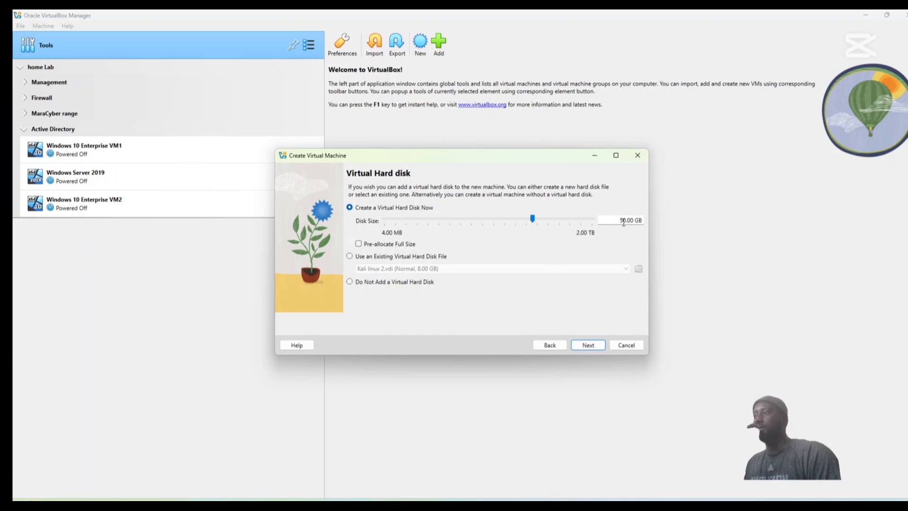
Set the virtual hard disk size to 100 GB and finish creating the Flare machine.
key(BackSpace)
text(100)
key(BackSpace)
key(Return)
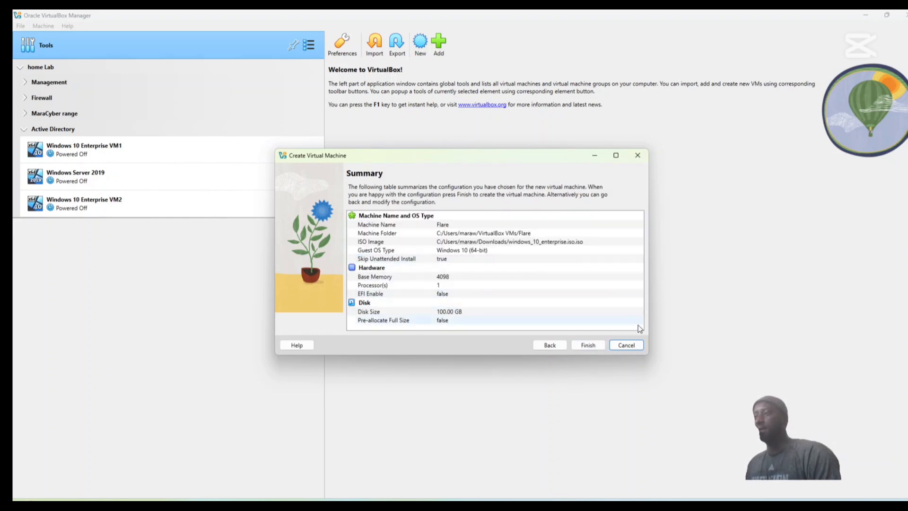
click(591, 344)
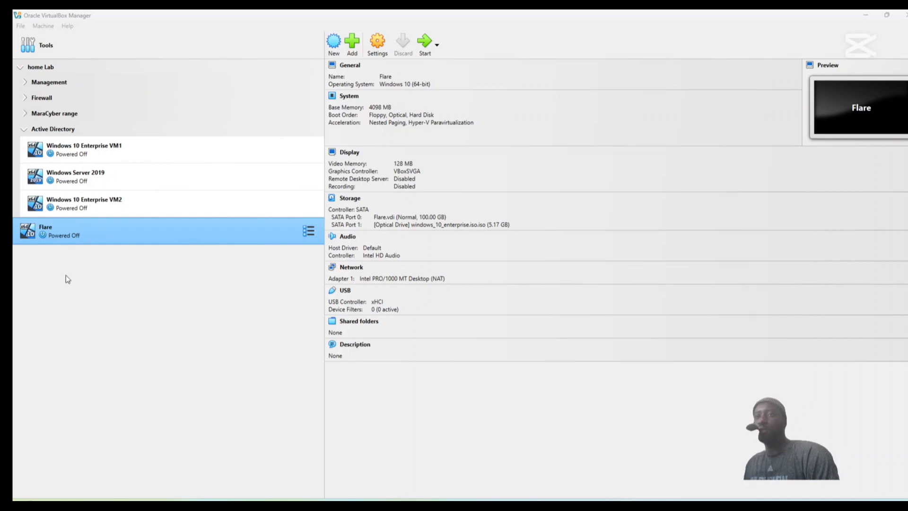
Move the Flare machine into a new group.
click(89, 233)
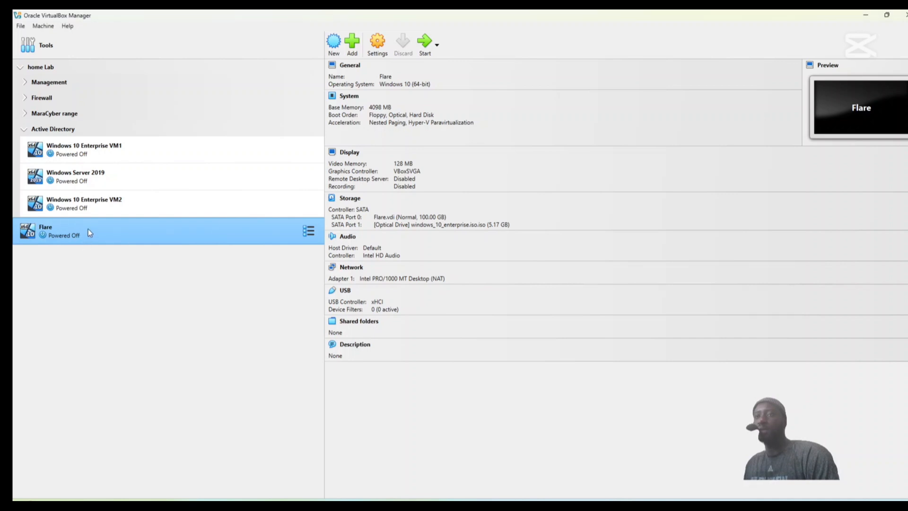
right_click(89, 232)
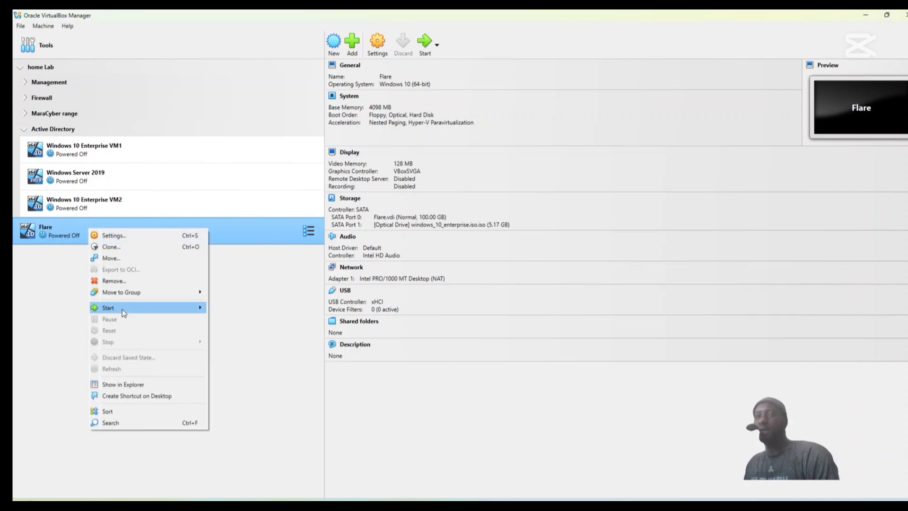
mouse_move(142, 296)
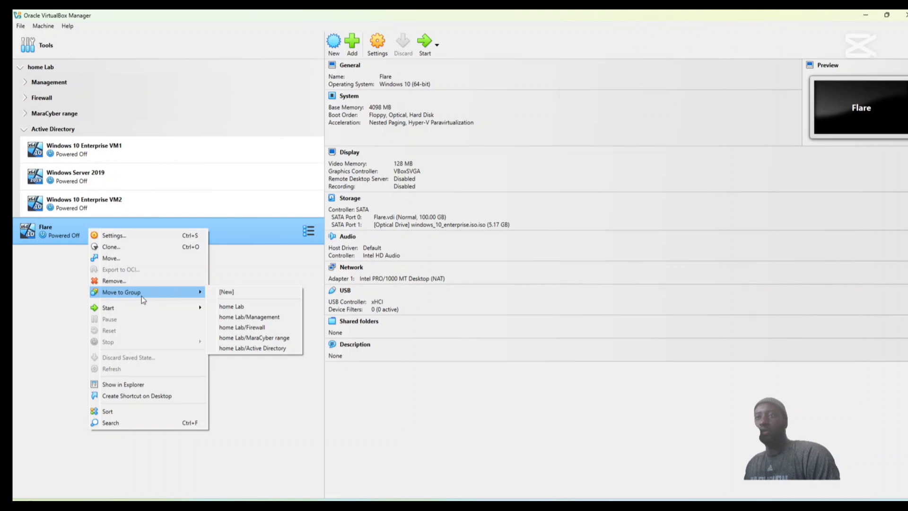
click(232, 291)
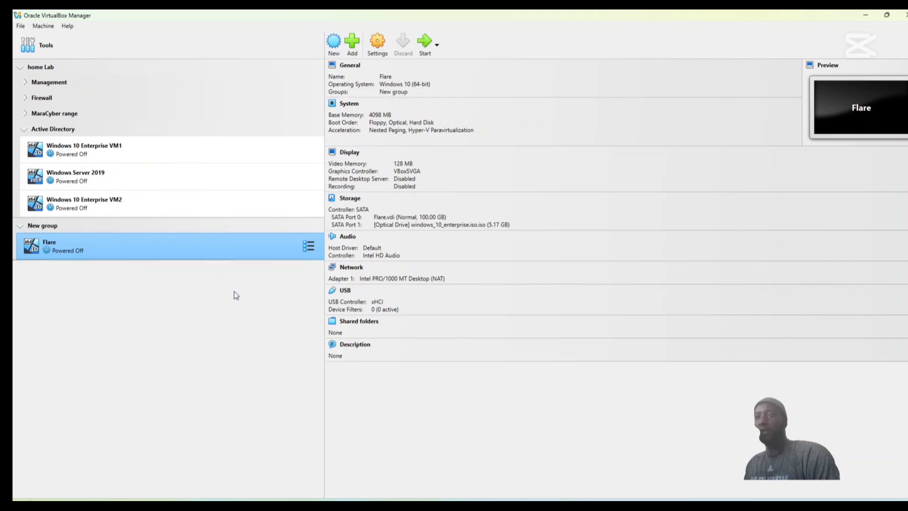
Rename the new group containing Flare to Malware Analysis.
right_click(42, 228)
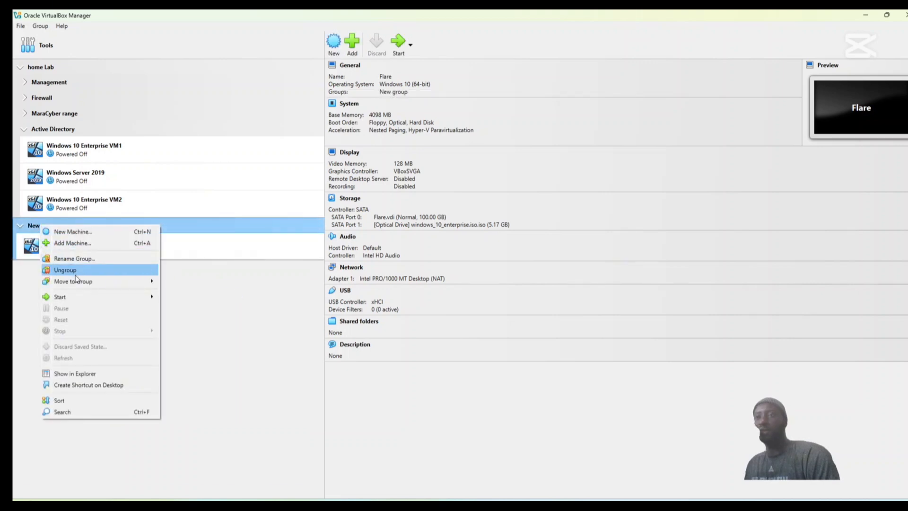
click(75, 260)
text(Mala)
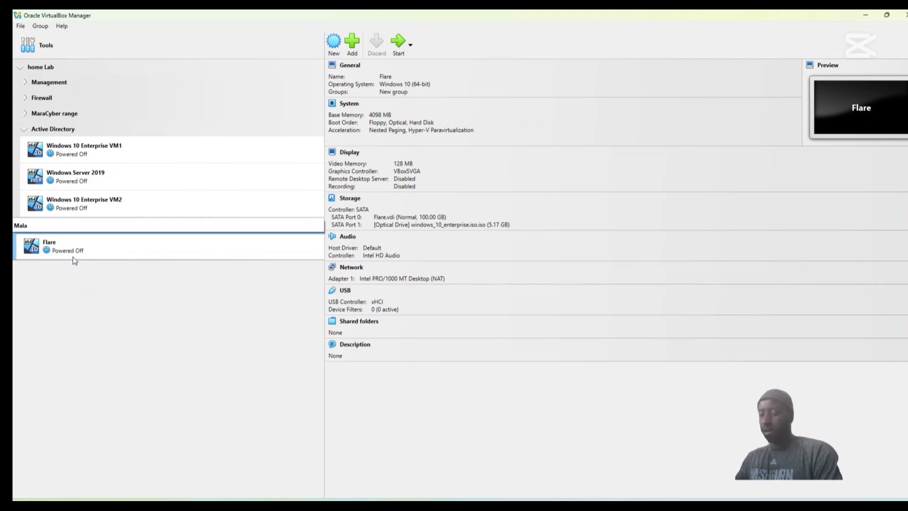
text(ware Analysis)
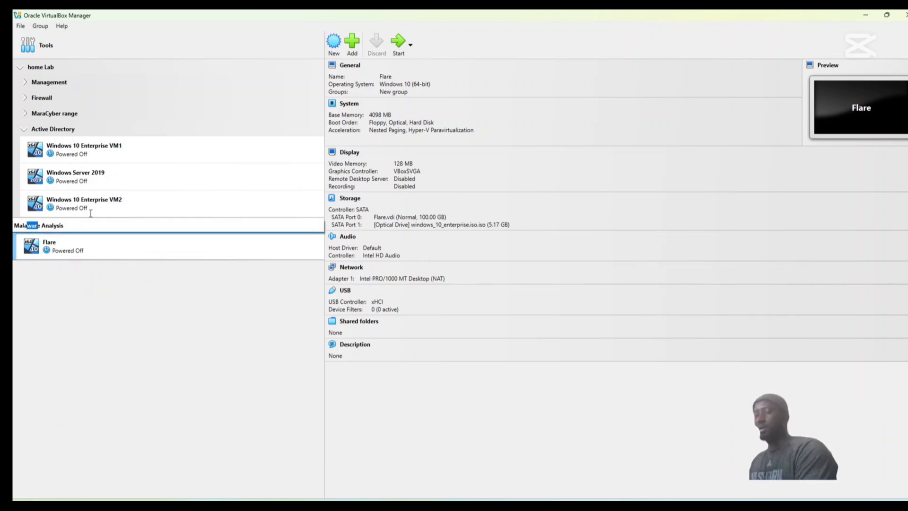
key(Return)
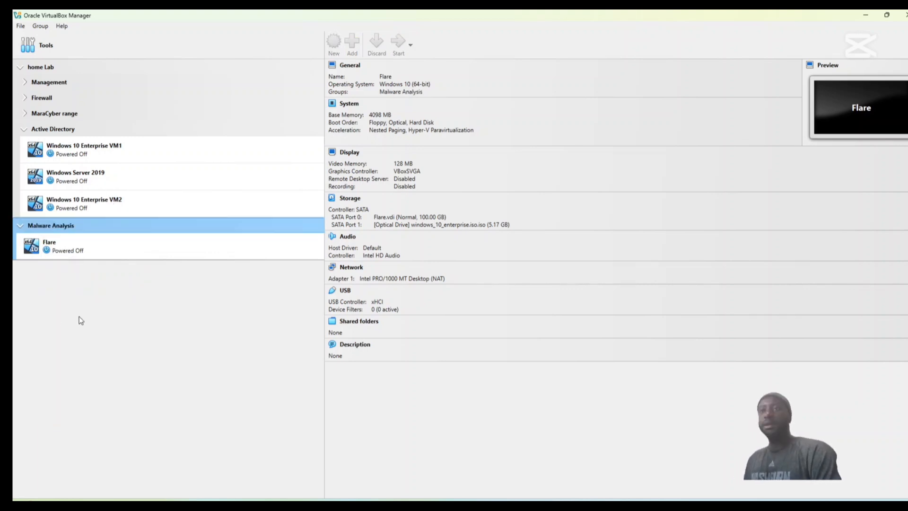
Move the Malware Analysis group with its Flare machine into the home Lab group.
click(71, 246)
right_click(71, 245)
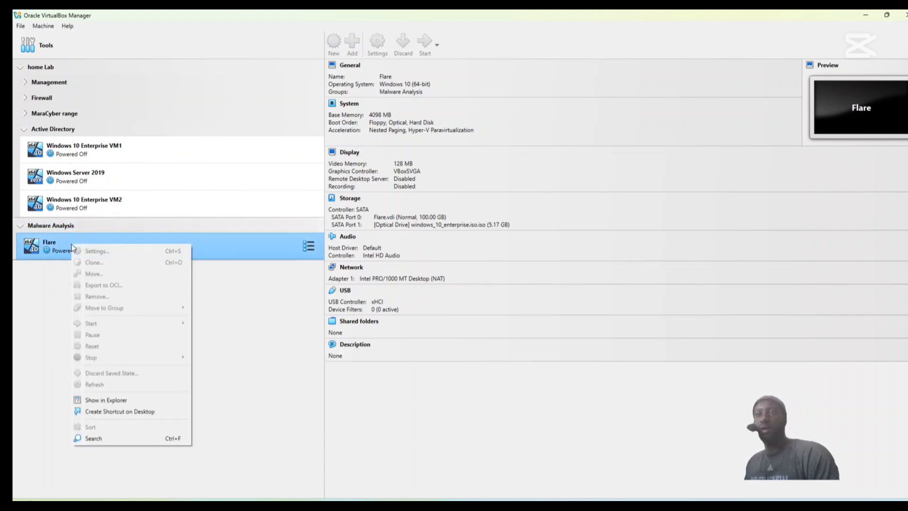
click(63, 258)
right_click(77, 247)
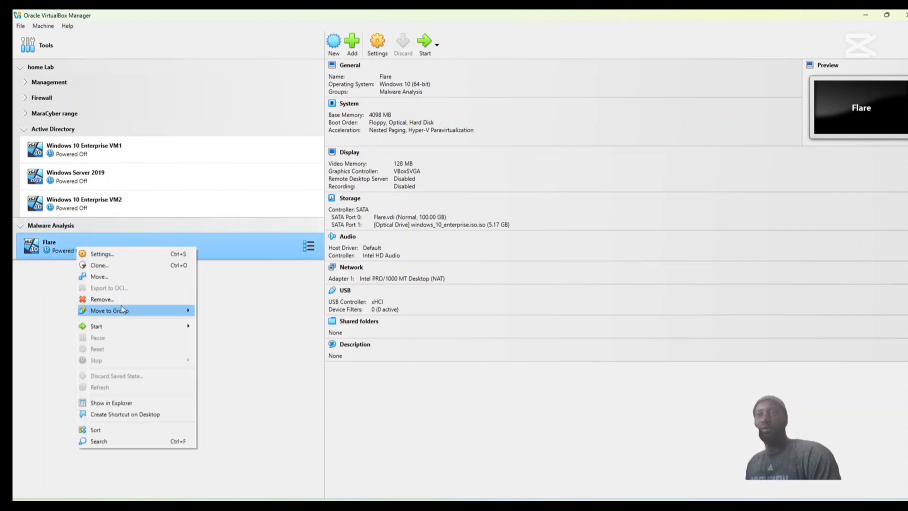
mouse_move(132, 312)
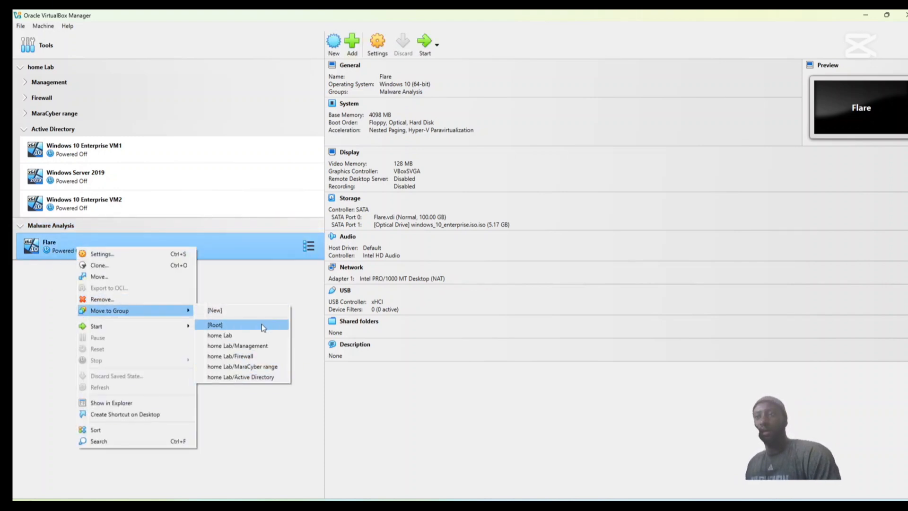
click(237, 335)
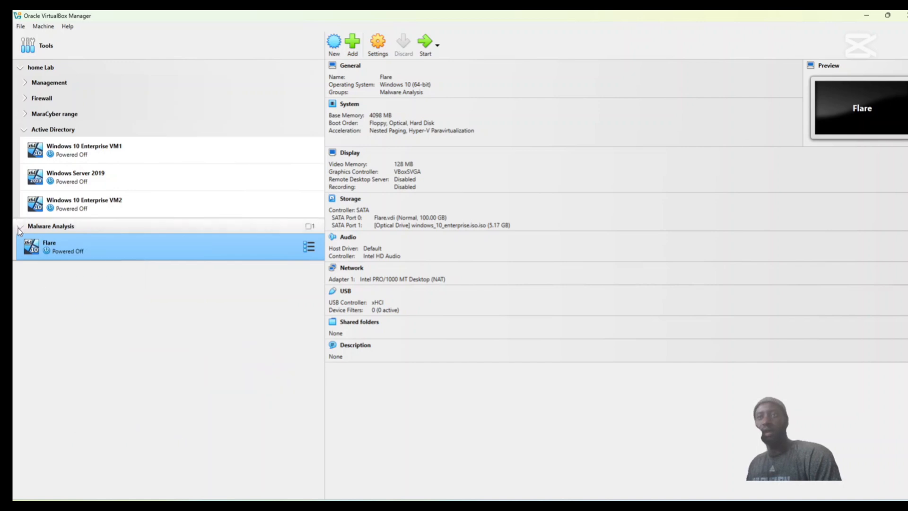
click(20, 226)
click(23, 225)
click(23, 228)
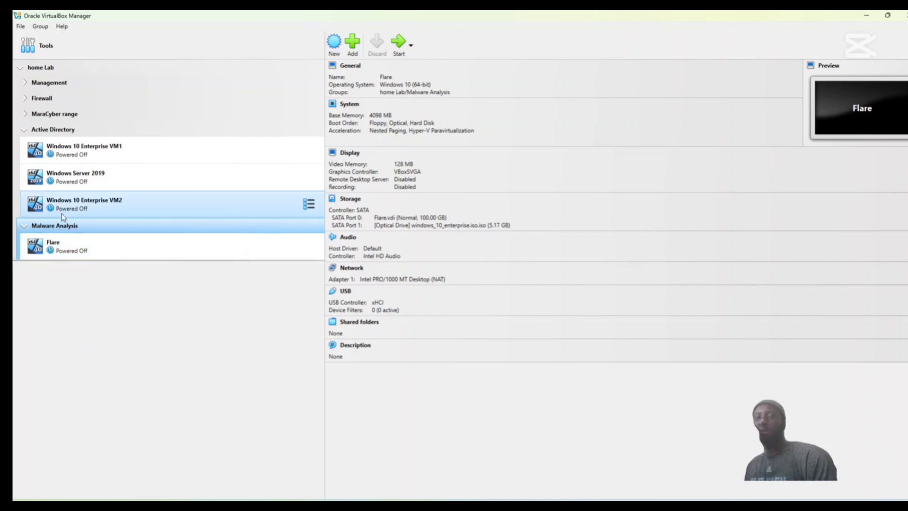
Collapse the Active Directory group in home Lab and keep Malware Analysis expanded to show the Flare machine.
click(20, 67)
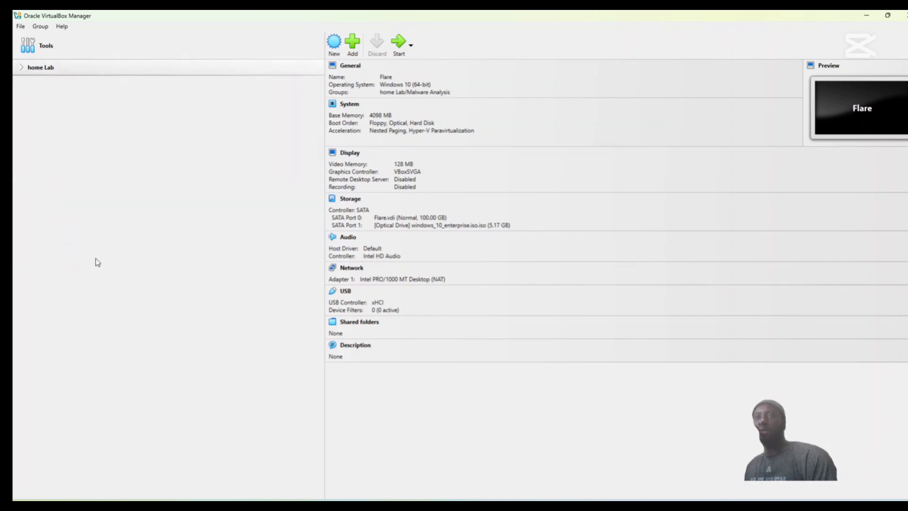
click(21, 68)
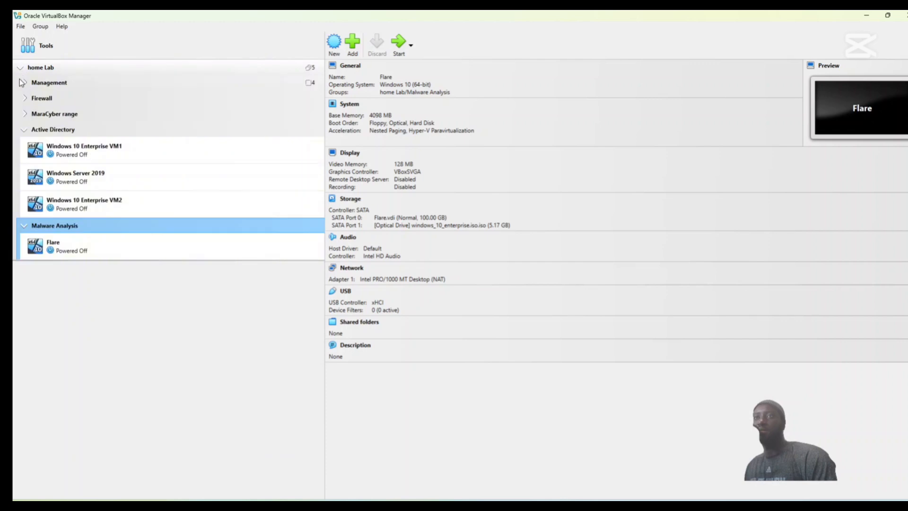
click(24, 129)
click(23, 147)
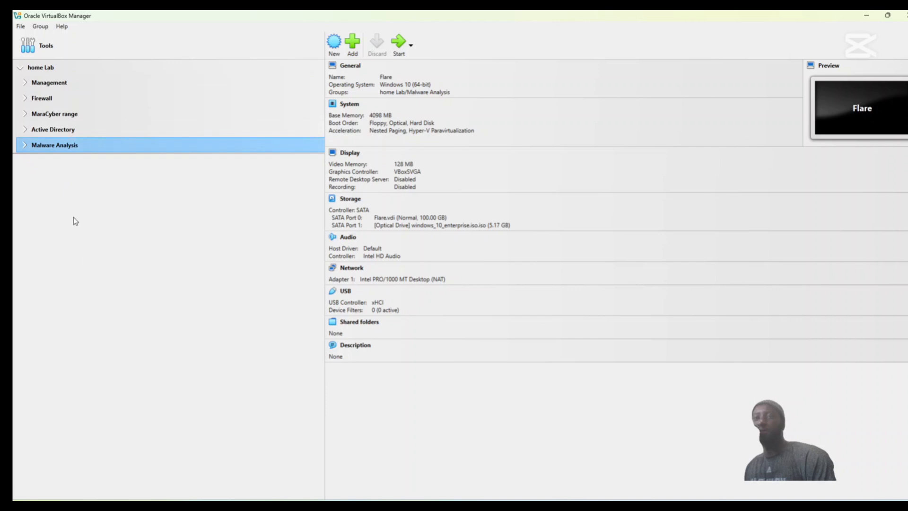
key(Right)
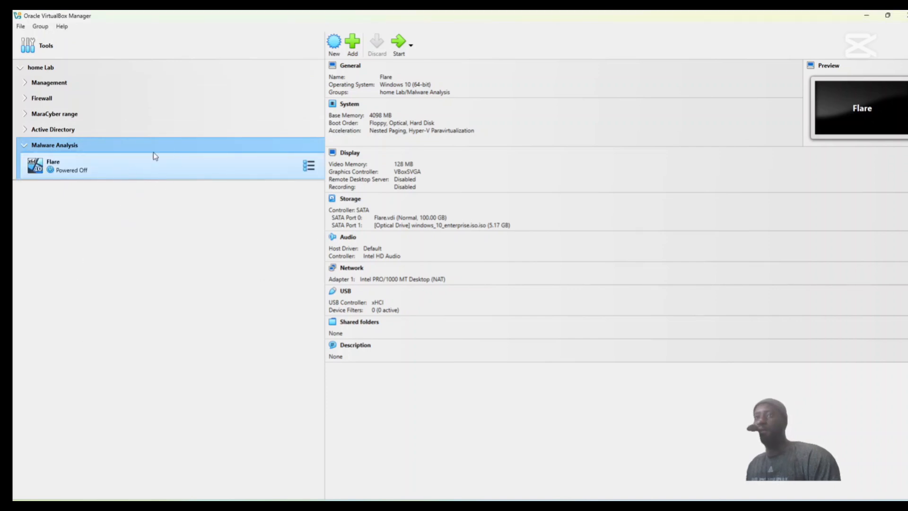
In Flare's system settings, disable Floppy booting, move Hard Disk to the top of the boot order and raise Optical.
click(133, 166)
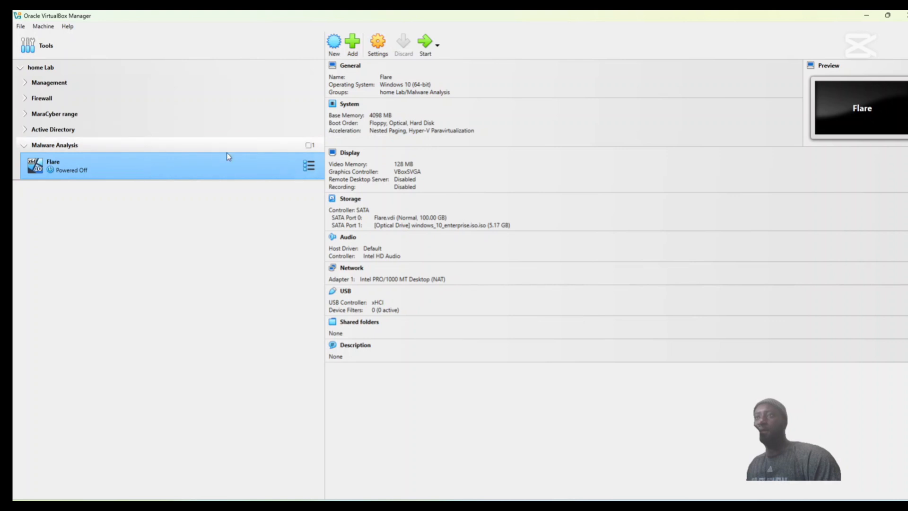
click(378, 44)
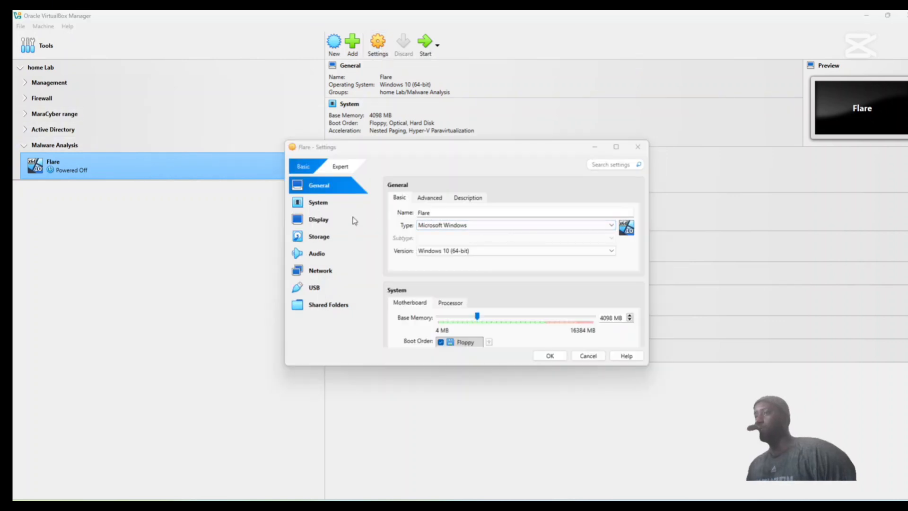
click(325, 207)
click(440, 237)
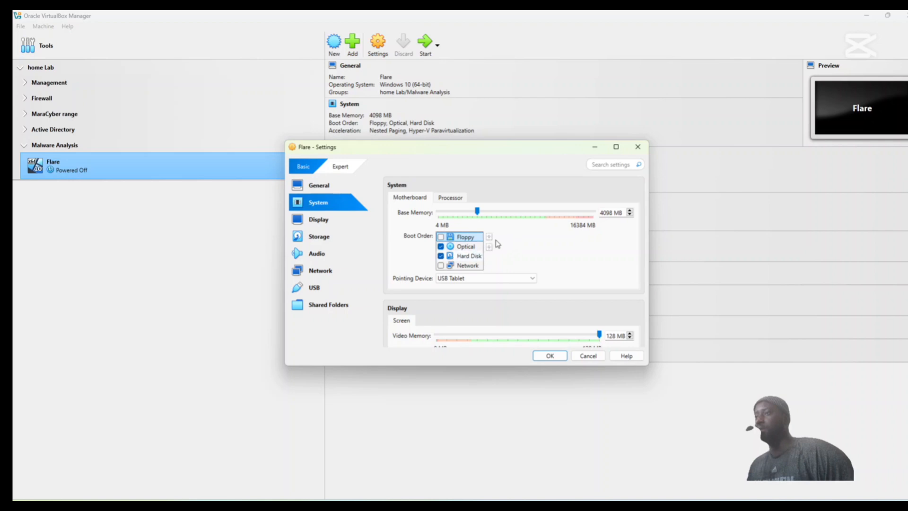
click(463, 256)
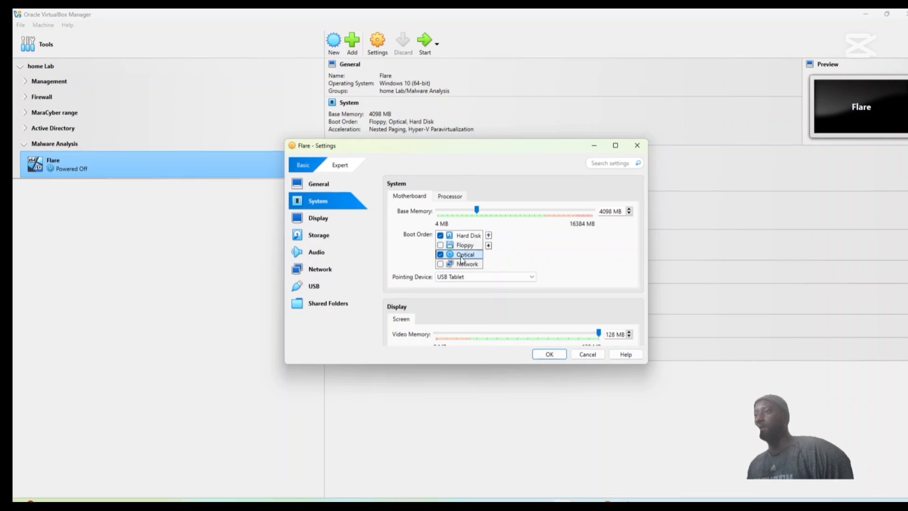
click(489, 236)
Set Flare's network adapter 1 to be attached to NAT and save the machine's settings.
click(330, 274)
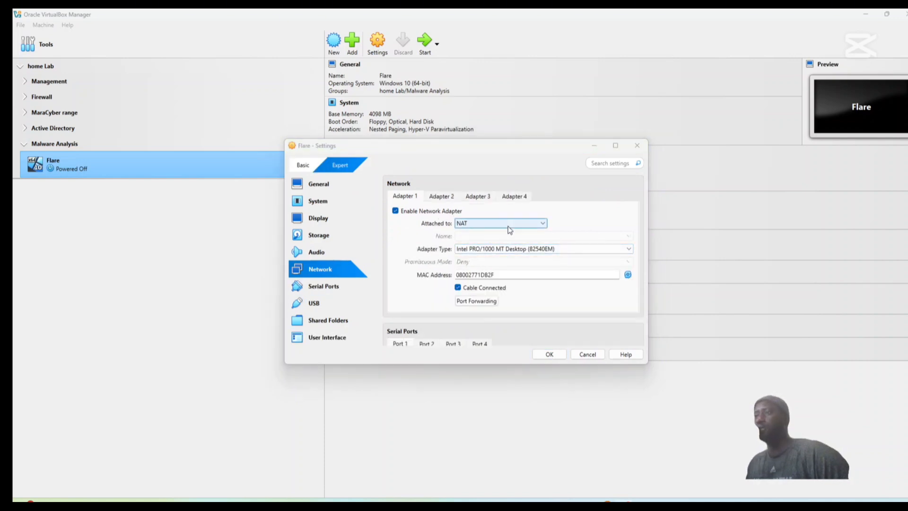
click(513, 224)
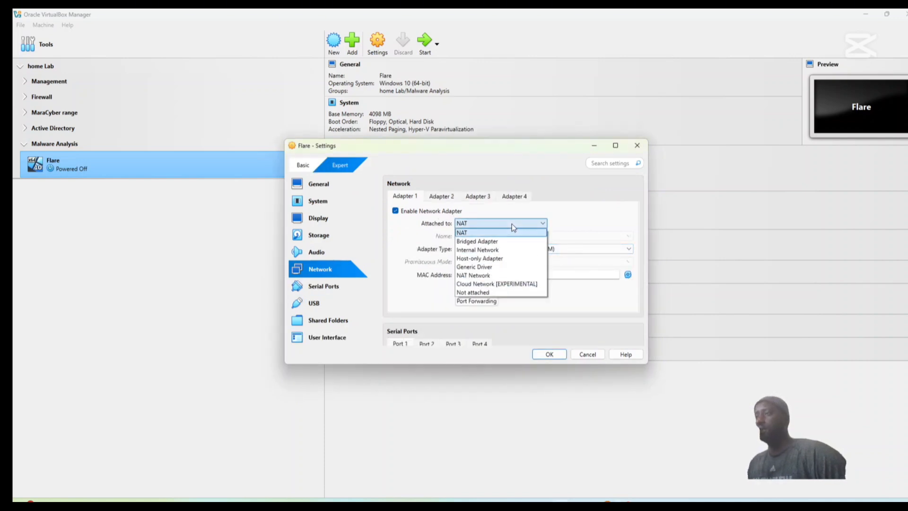
click(494, 248)
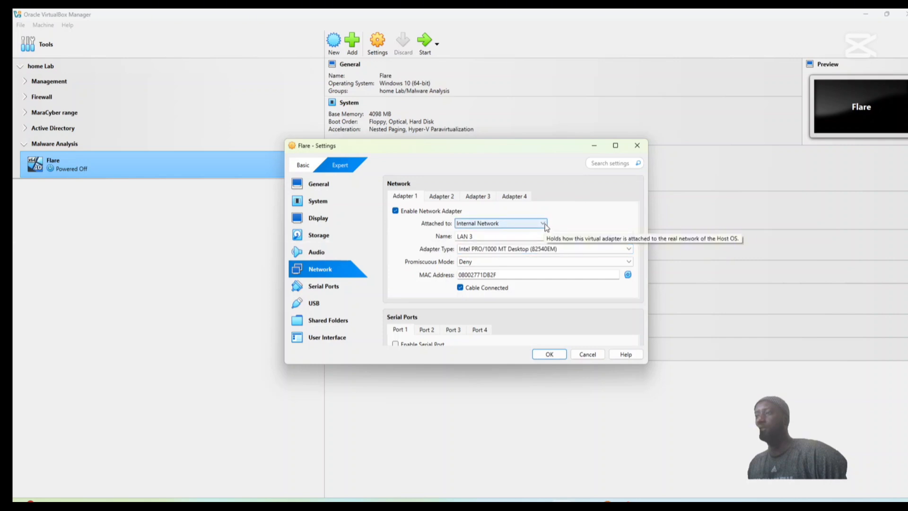
click(523, 224)
click(513, 235)
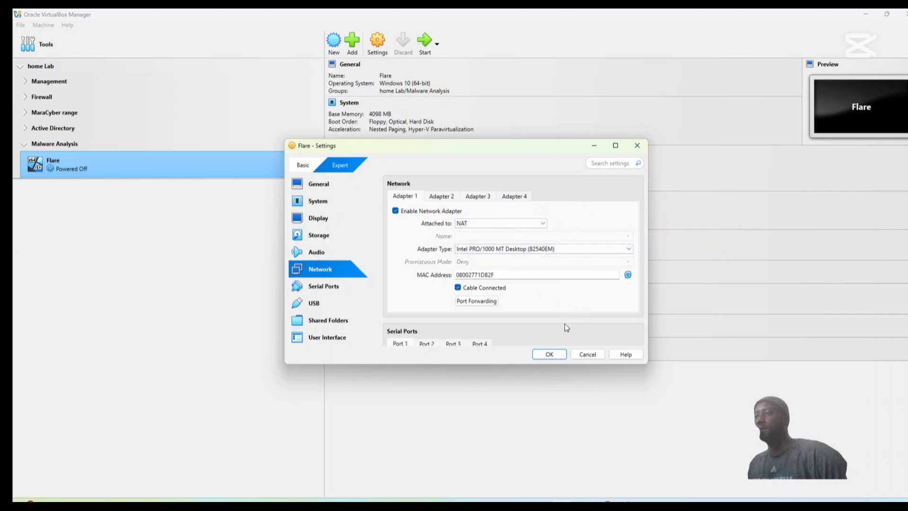
click(550, 355)
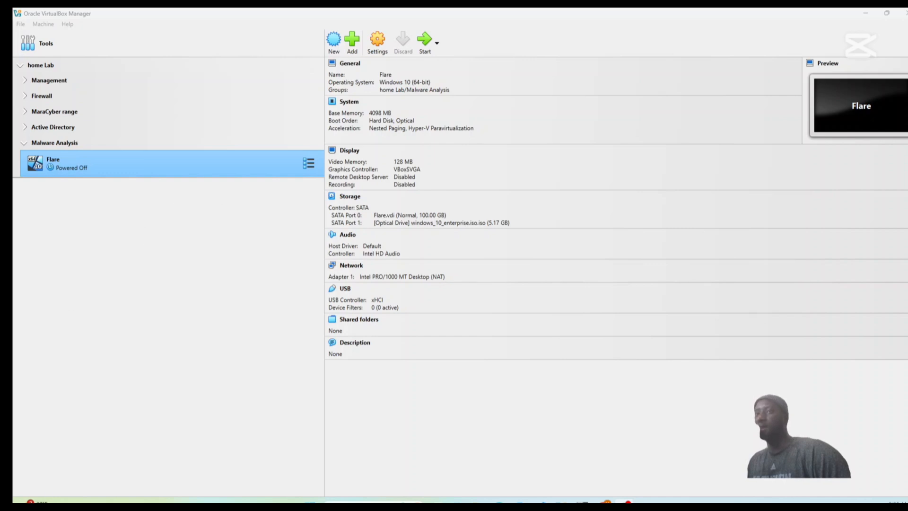
Start the Flare machine and run a custom, Windows-only installation onto Drive 0 Unallocated Space.
click(155, 169)
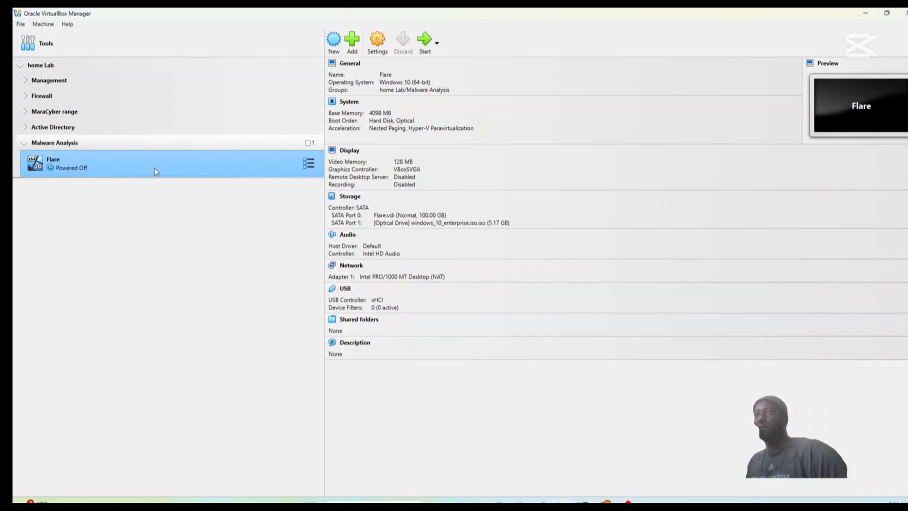
click(424, 42)
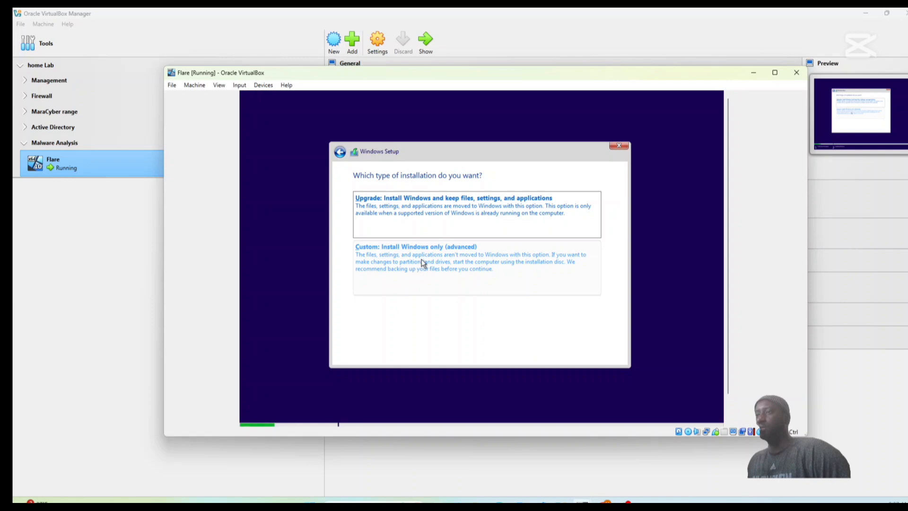
click(423, 262)
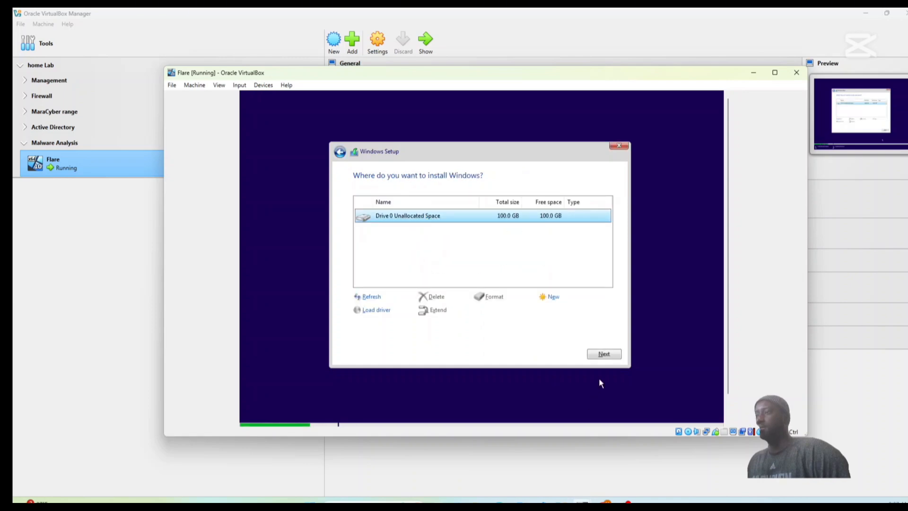
click(605, 355)
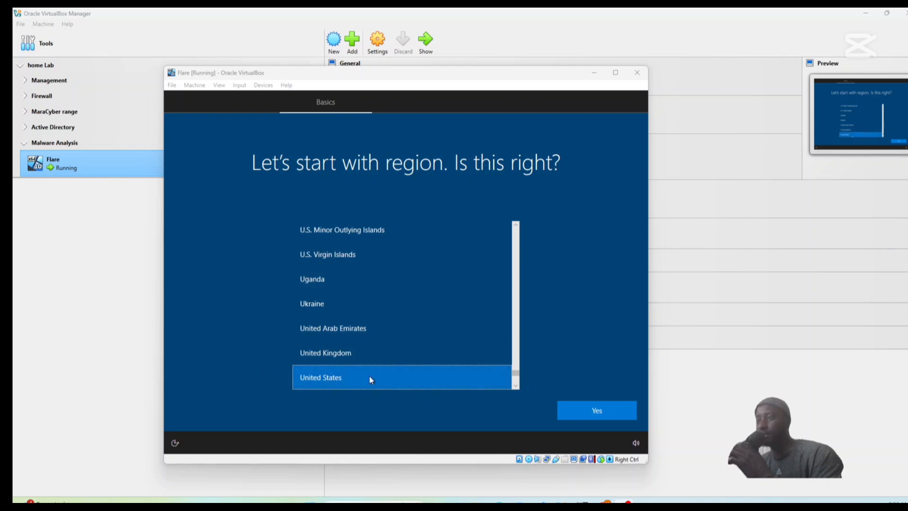
Confirm United States as the Windows region and skip adding a second keyboard layout.
click(601, 413)
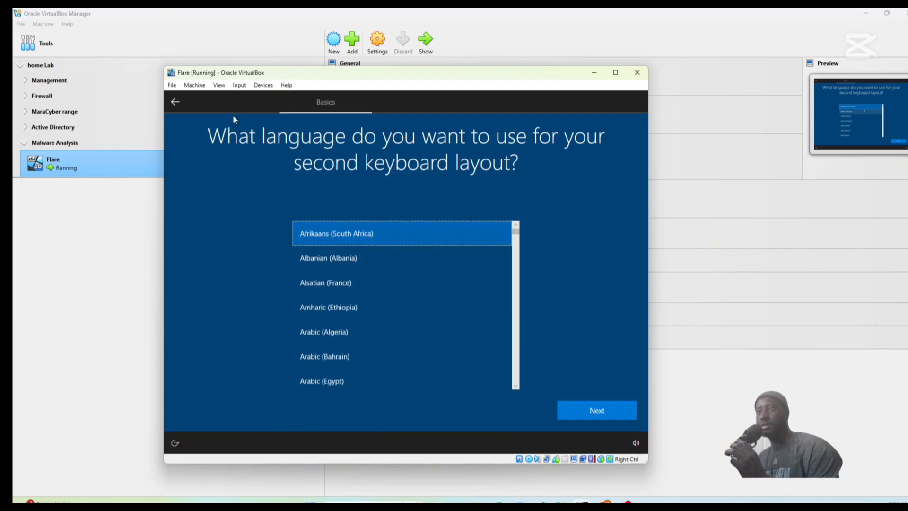
click(173, 101)
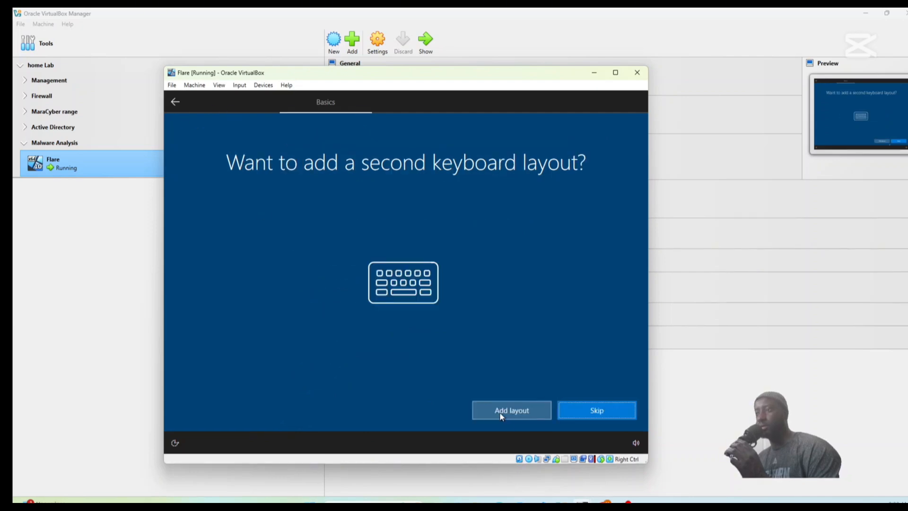
click(593, 411)
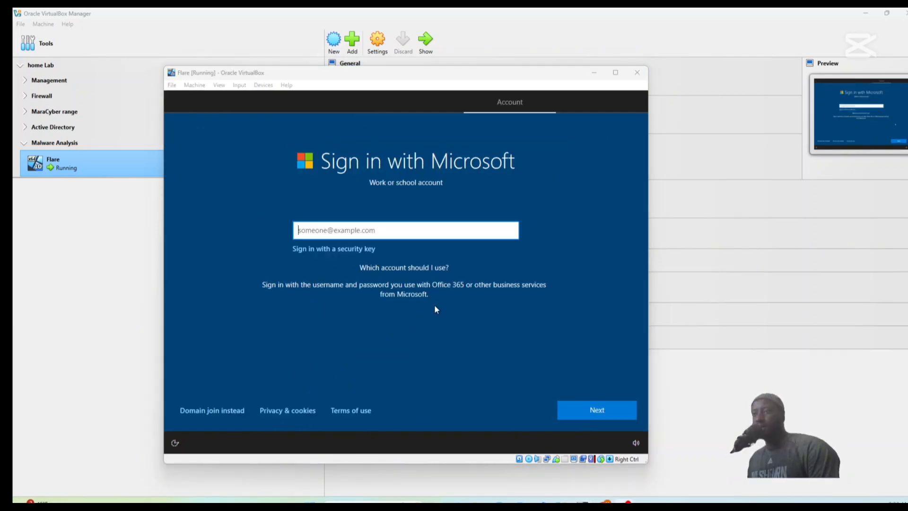
Choose domain join instead of a Microsoft sign-in and enter the local account's user name.
click(203, 413)
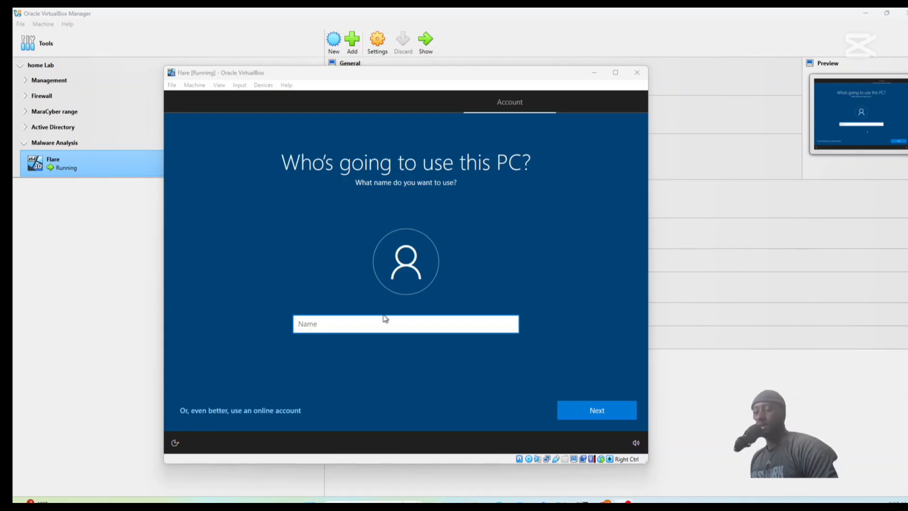
click(385, 320)
text(F)
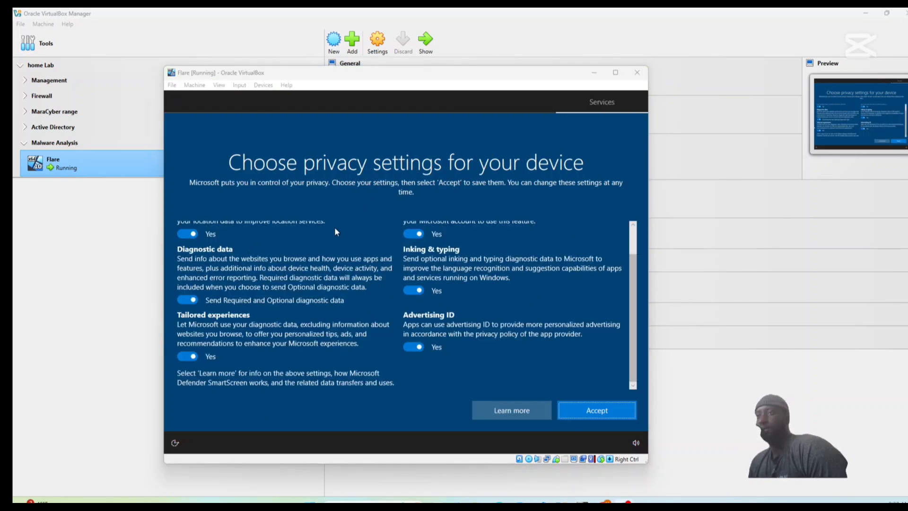
Turn off Location, Find my device, Tailored experiences, Inking & typing and Advertising ID, accept the privacy settings, and decline Cortana.
scroll(335, 232, up, 2)
click(188, 268)
click(188, 268)
click(407, 266)
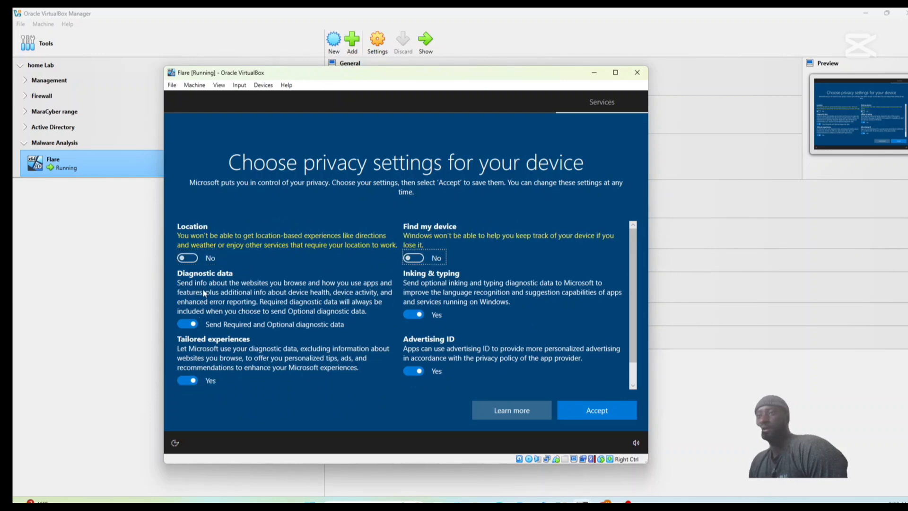
click(182, 380)
click(414, 314)
click(412, 371)
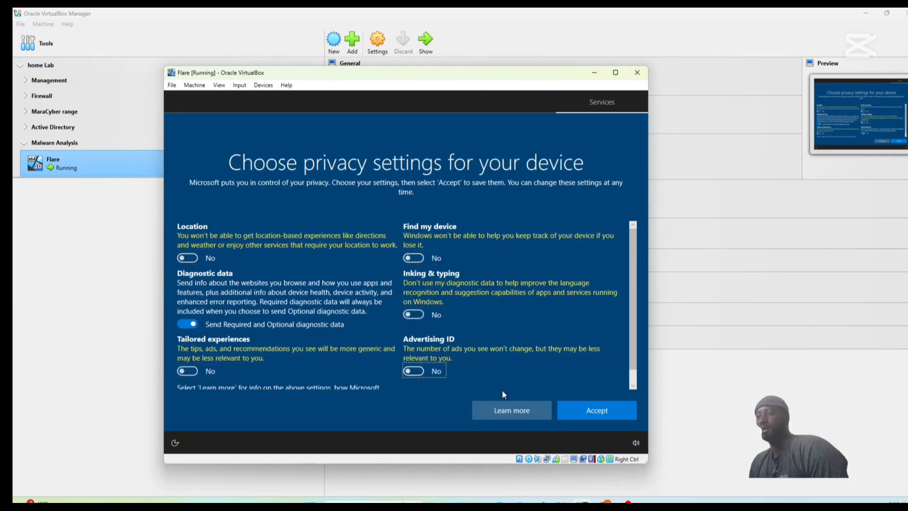
click(590, 411)
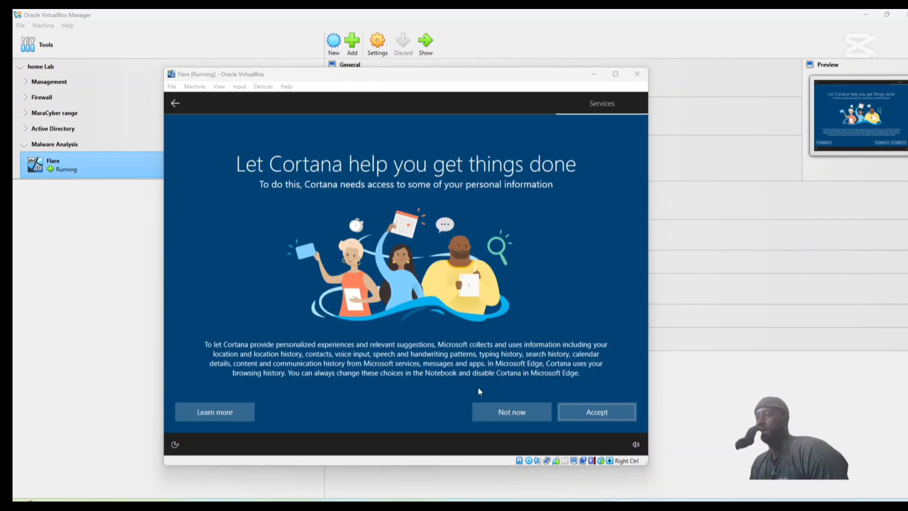
click(507, 410)
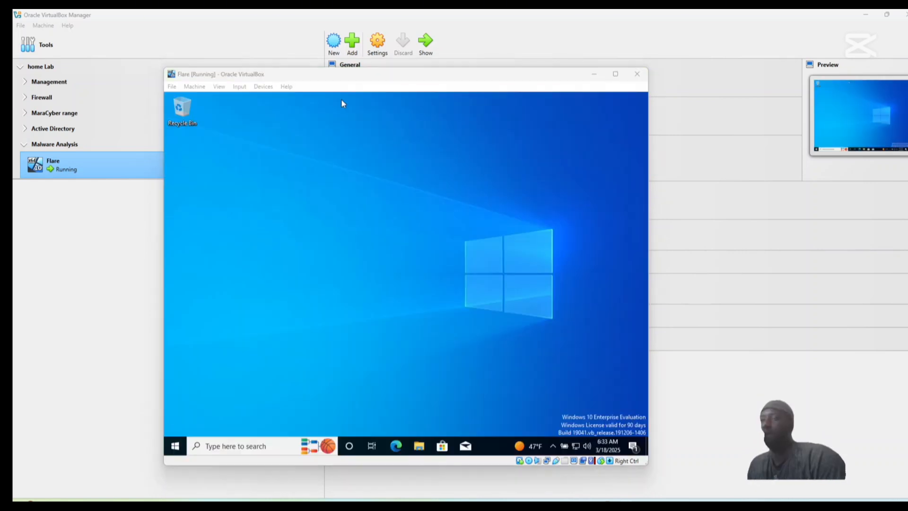
Remove the Windows 10 installation disk from Flare's virtual optical drive.
click(372, 212)
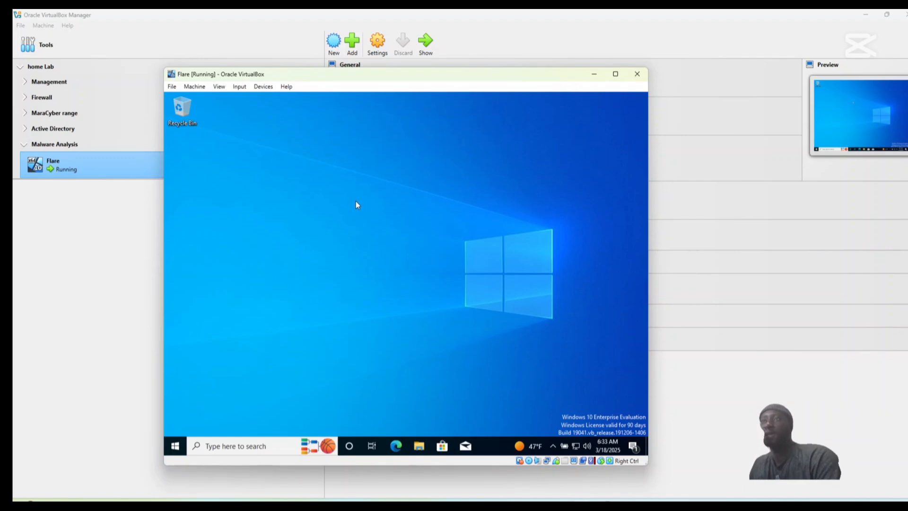
click(264, 88)
mouse_move(303, 99)
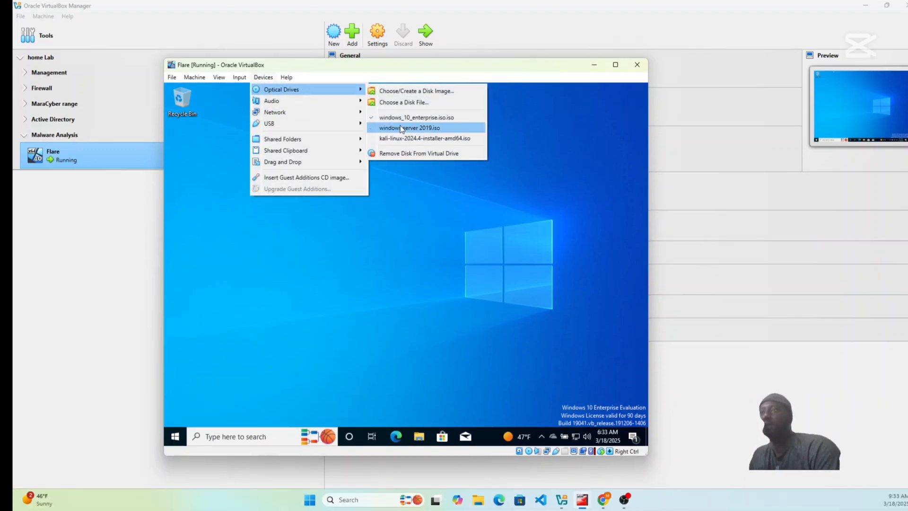
click(406, 153)
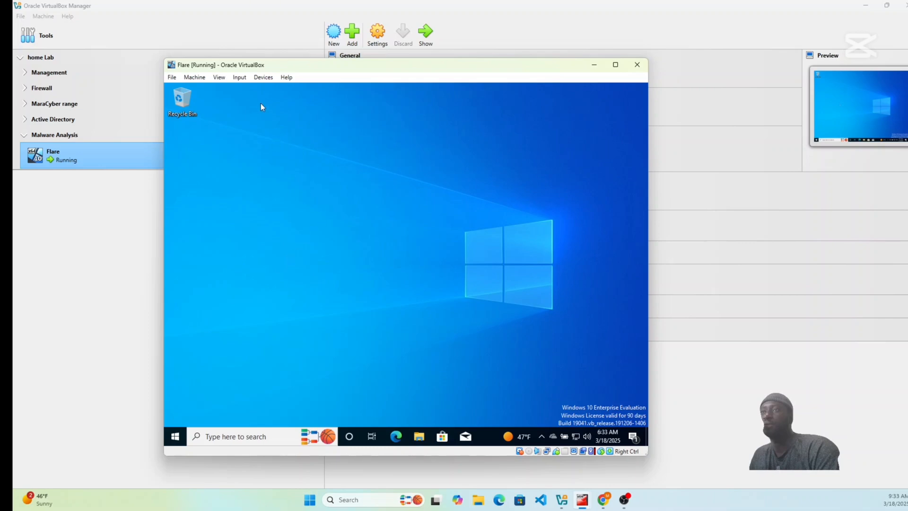
Insert the Guest Additions CD image into Flare and open CD Drive (D:) in the guest's File Explorer.
click(262, 79)
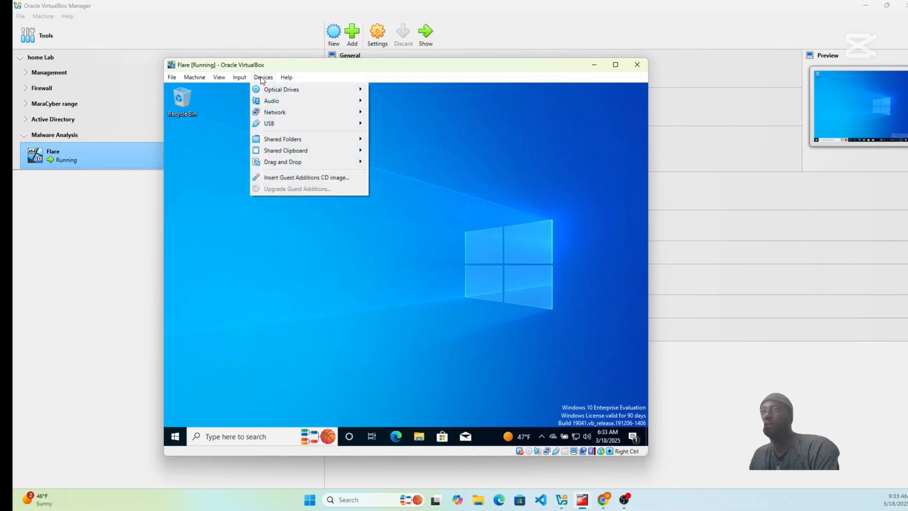
click(279, 178)
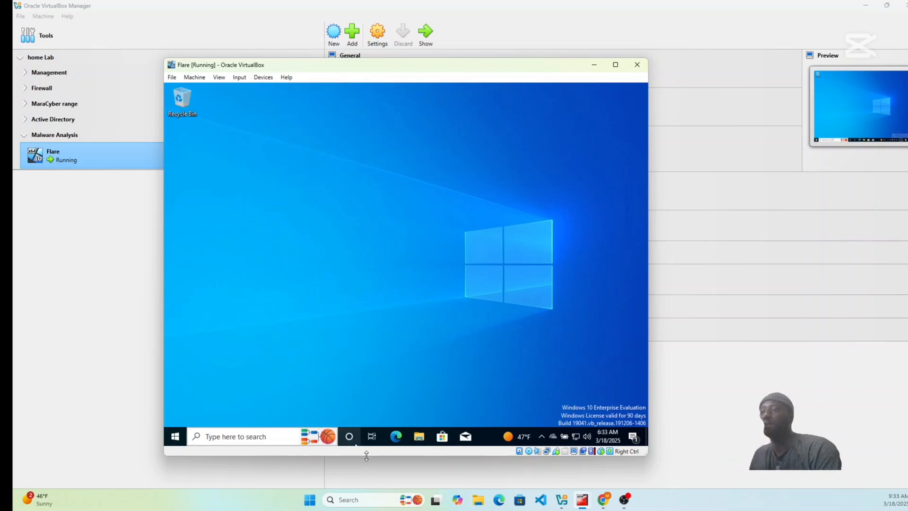
click(420, 437)
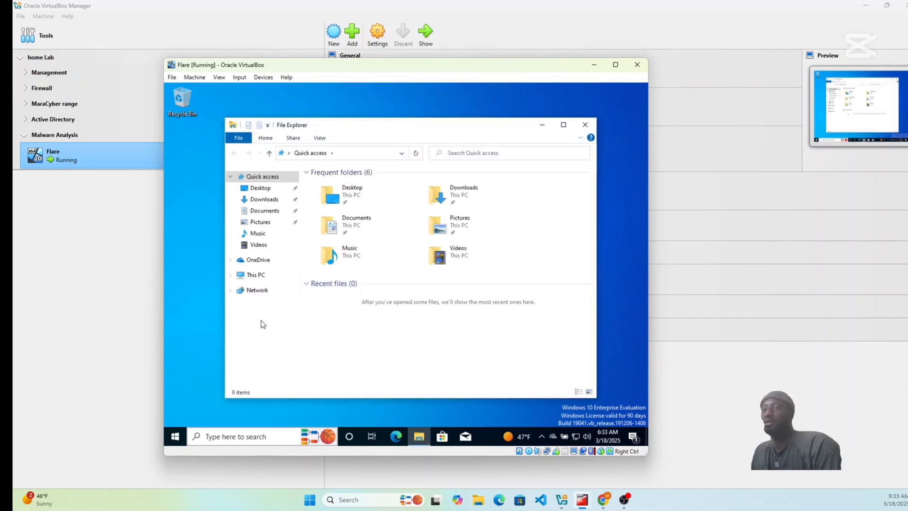
click(236, 276)
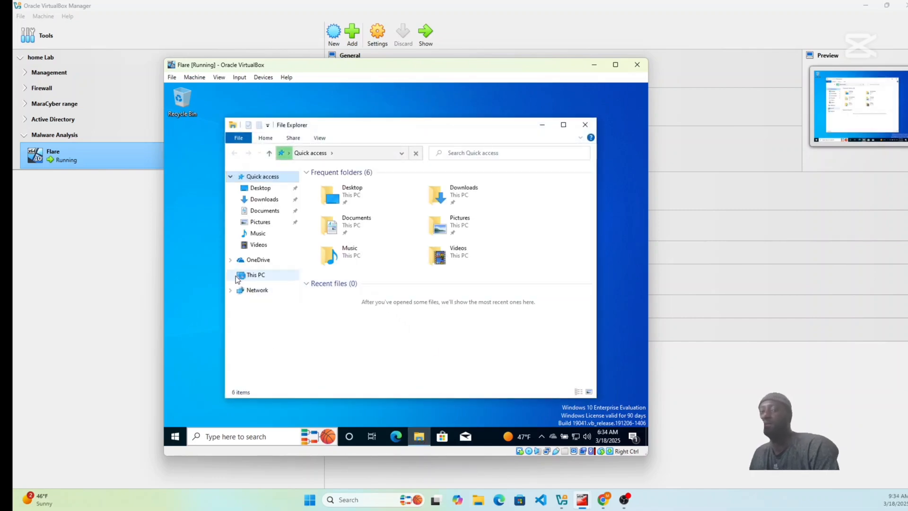
click(268, 377)
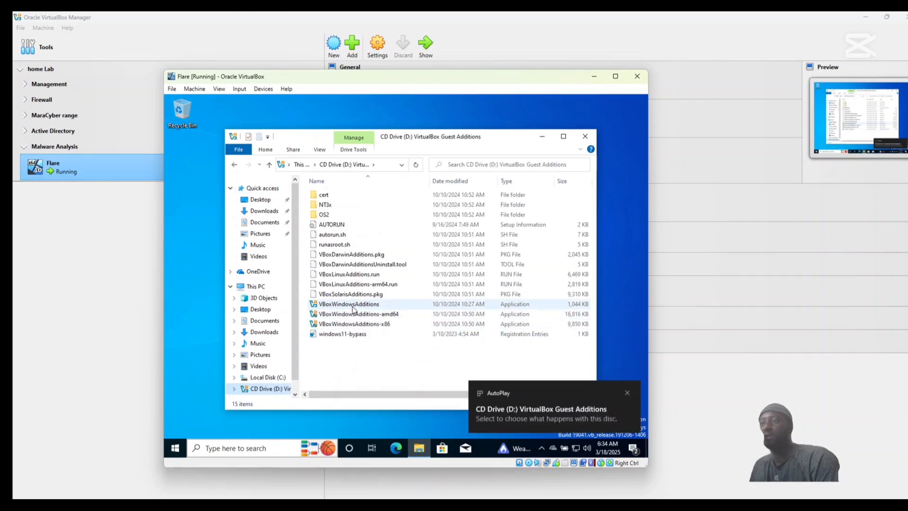
Install the Guest Additions with VBoxWindowsAdditions and reboot the guest to finish the setup.
double_click(353, 305)
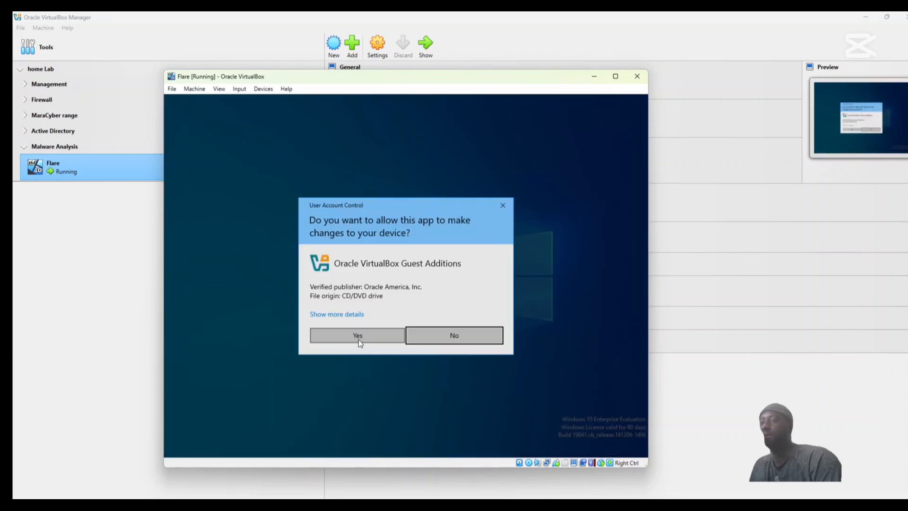
click(358, 340)
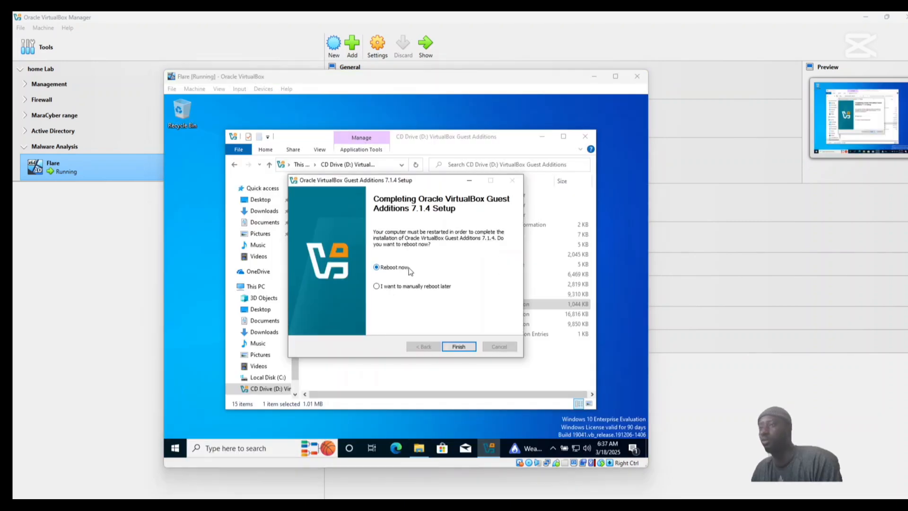
click(459, 347)
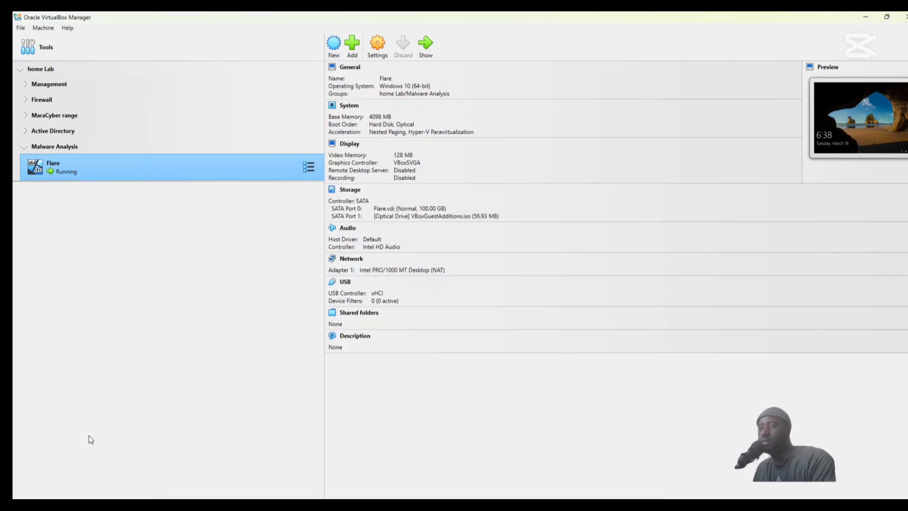
Bring the running Flare window back to the front and dismiss the Windows lock screen.
click(89, 435)
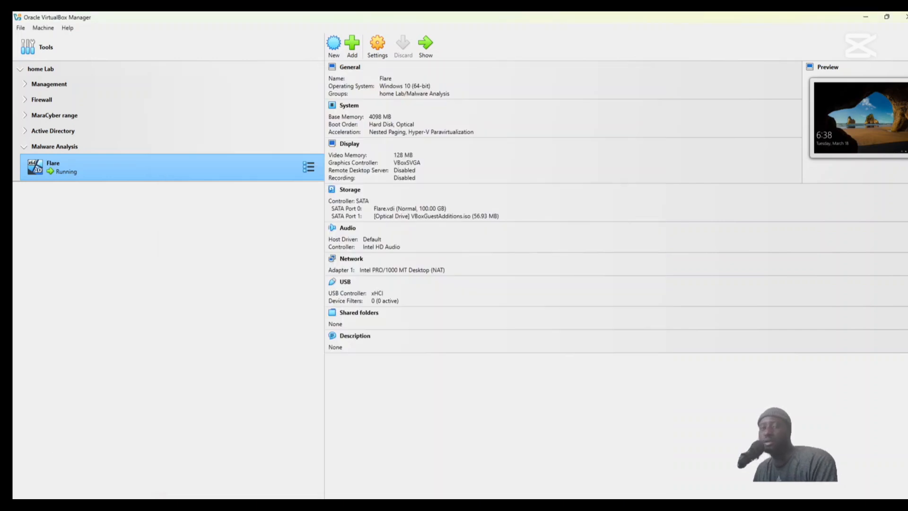
click(594, 502)
click(462, 344)
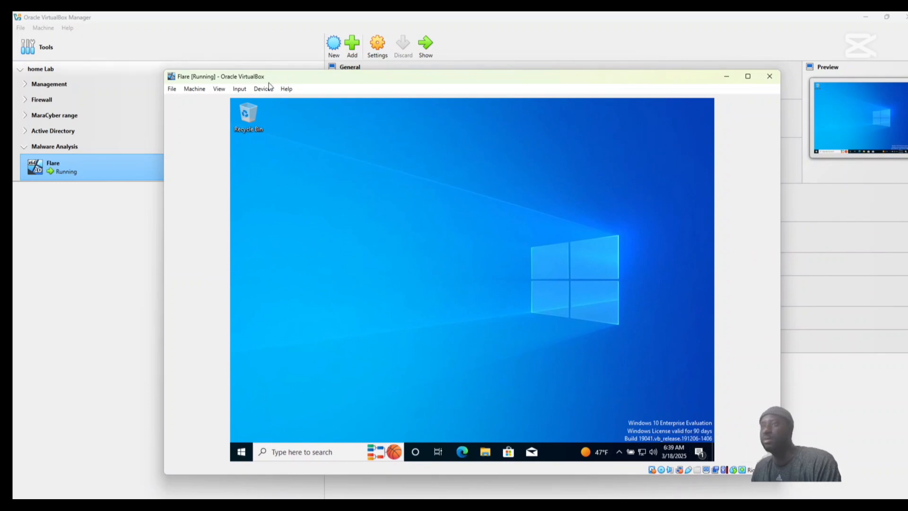
Remove the Guest Additions disk from Flare's virtual optical drive.
click(263, 89)
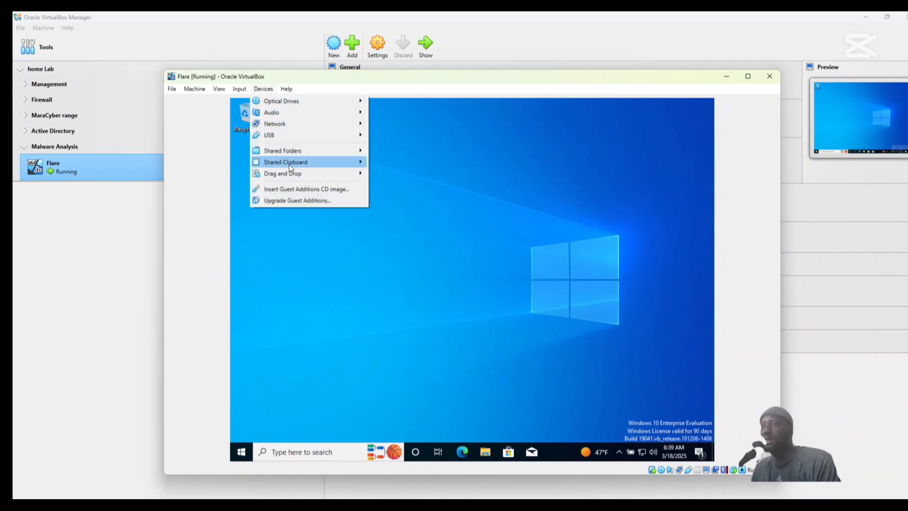
mouse_move(312, 102)
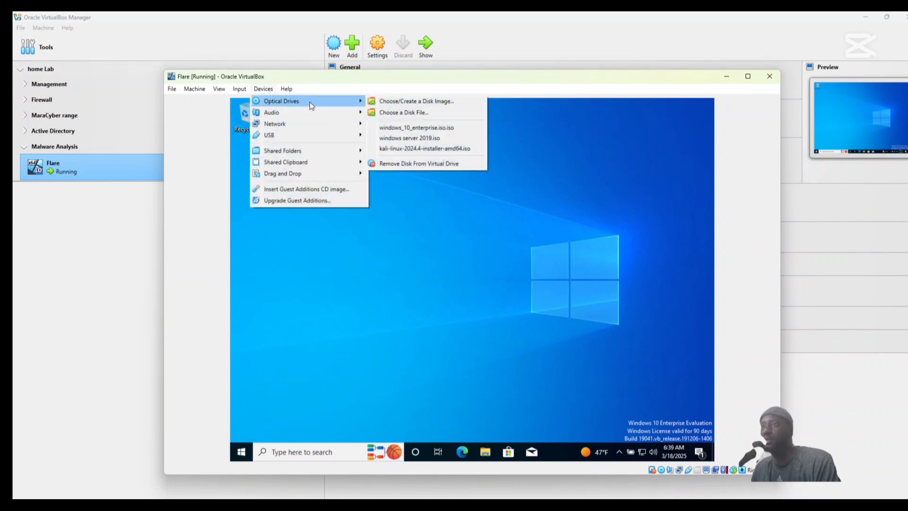
click(416, 164)
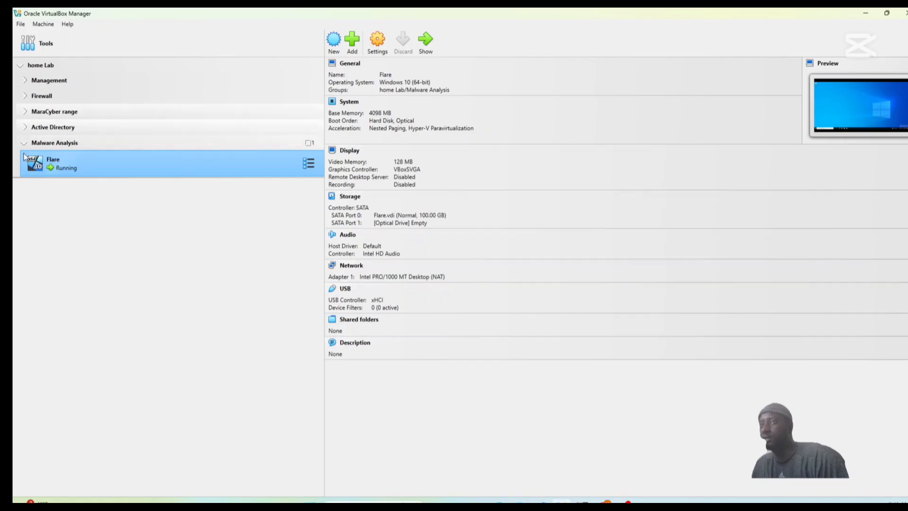
click(22, 145)
click(24, 143)
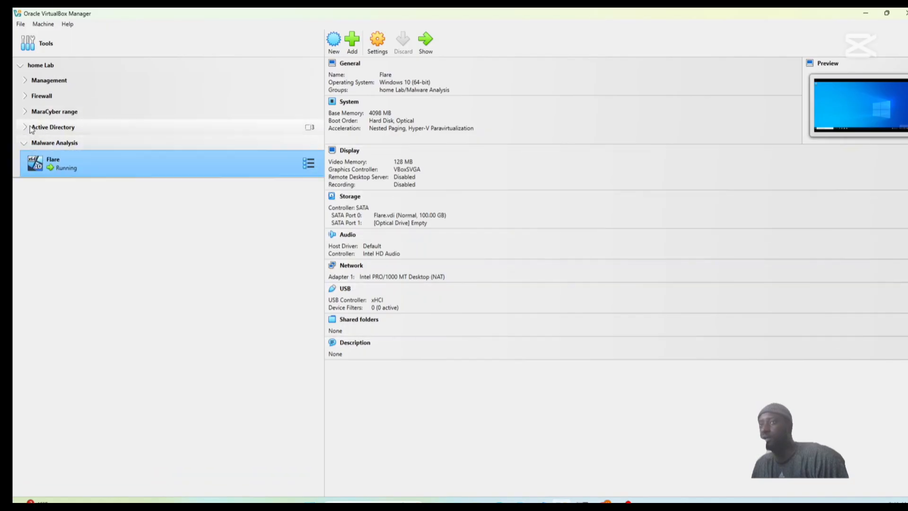
Expand the Active Directory group, switch back to the running Flare window, and shut down its Windows guest.
click(26, 128)
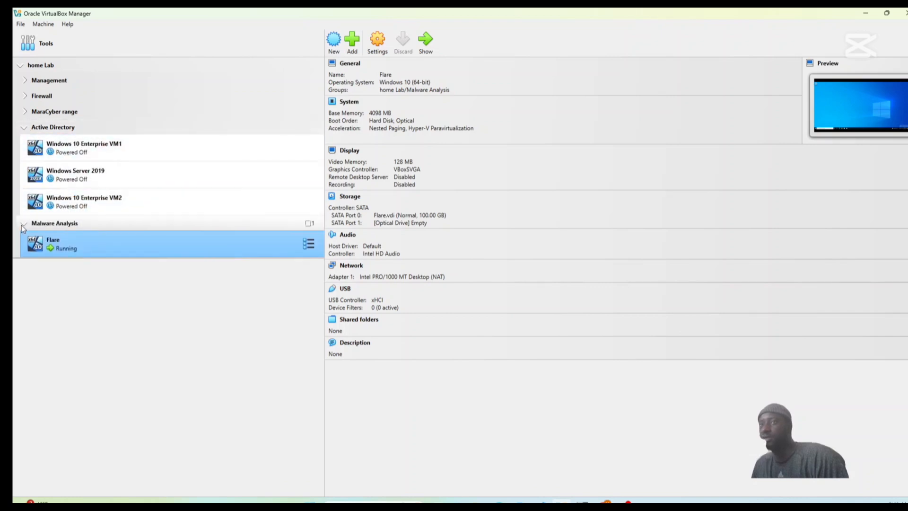
mouse_move(583, 502)
click(605, 467)
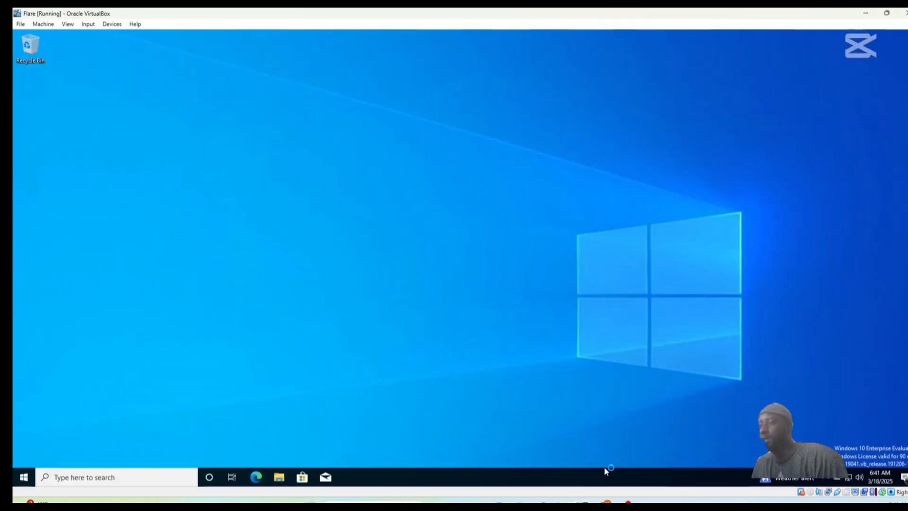
click(24, 478)
click(28, 456)
click(50, 429)
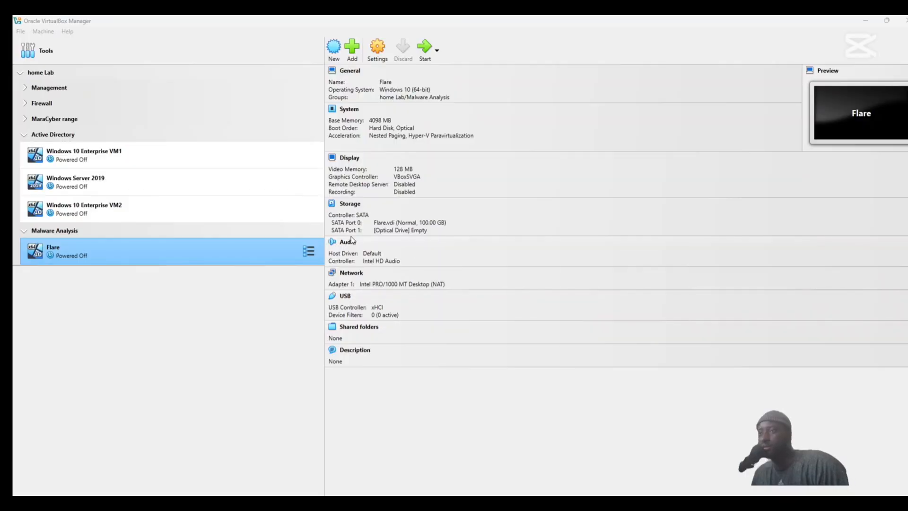
Take a snapshot of the powered-off Flare machine named Fall Snap 1 and return to the machine's details.
click(308, 251)
click(355, 277)
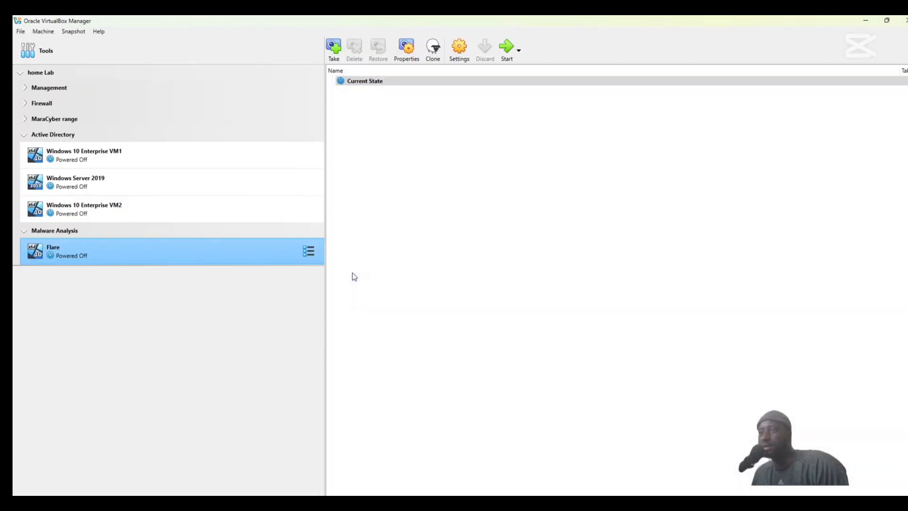
click(332, 49)
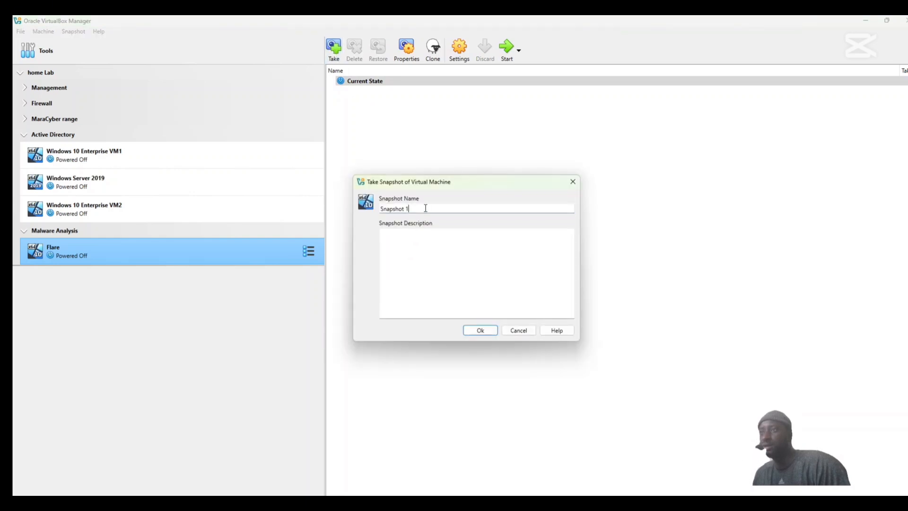
drag(426, 208, 342, 217)
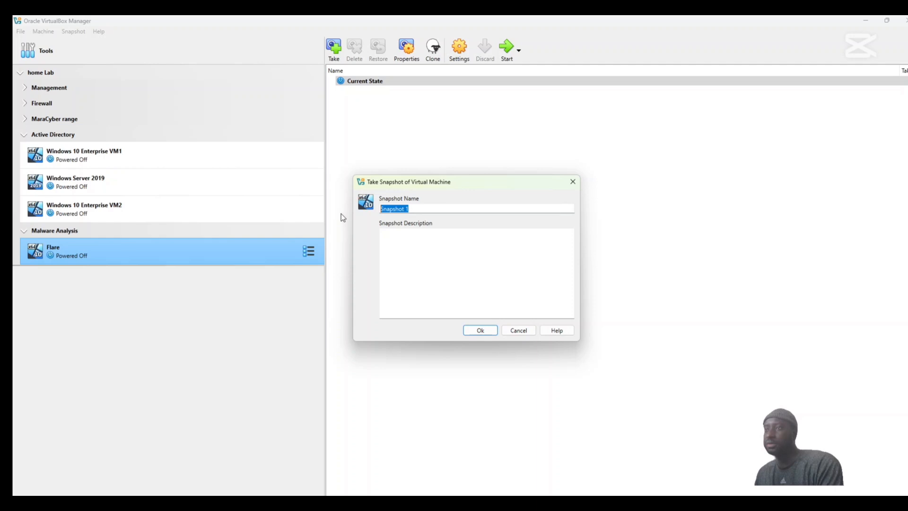
text(Fall Snap 1)
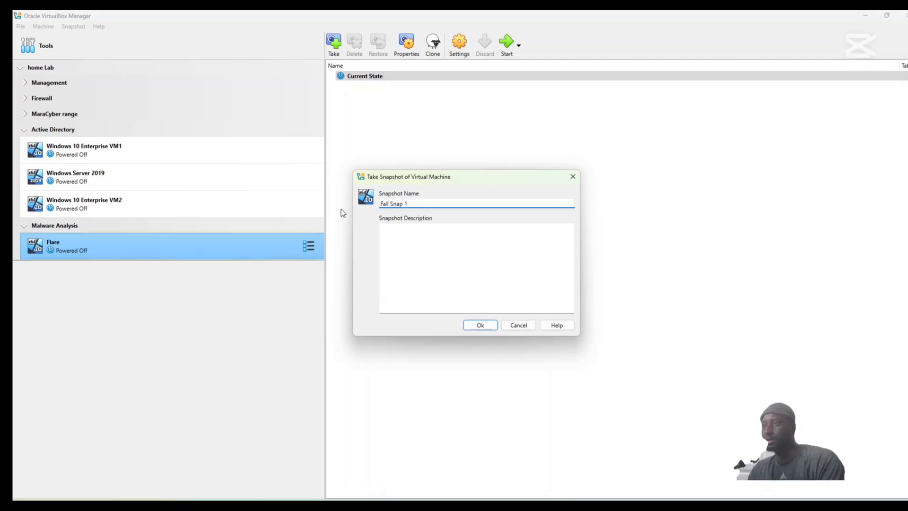
click(481, 325)
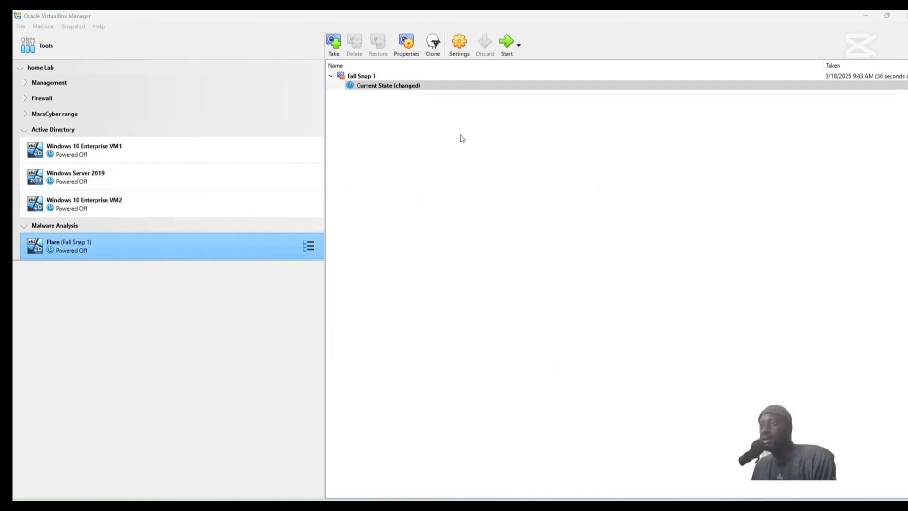
click(309, 245)
click(373, 244)
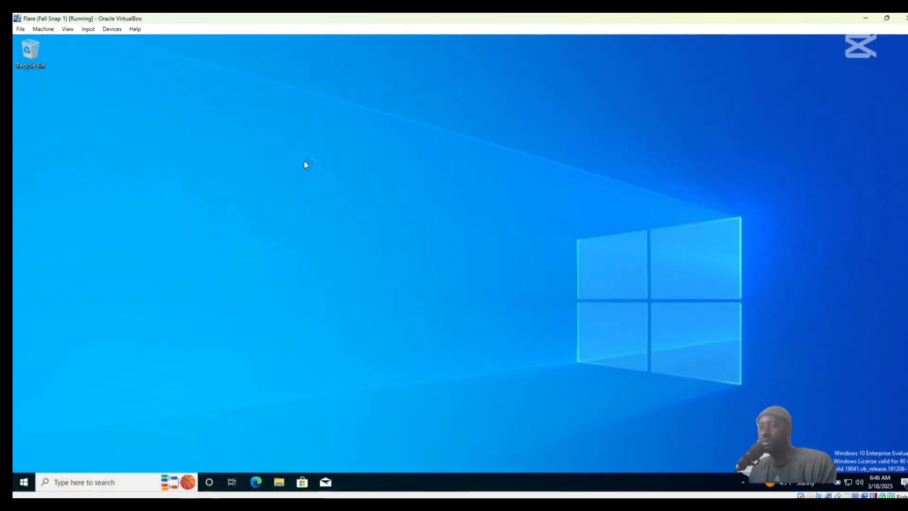
Open the Windows Update settings in the Flare guest and pause updates for 7 days.
click(87, 482)
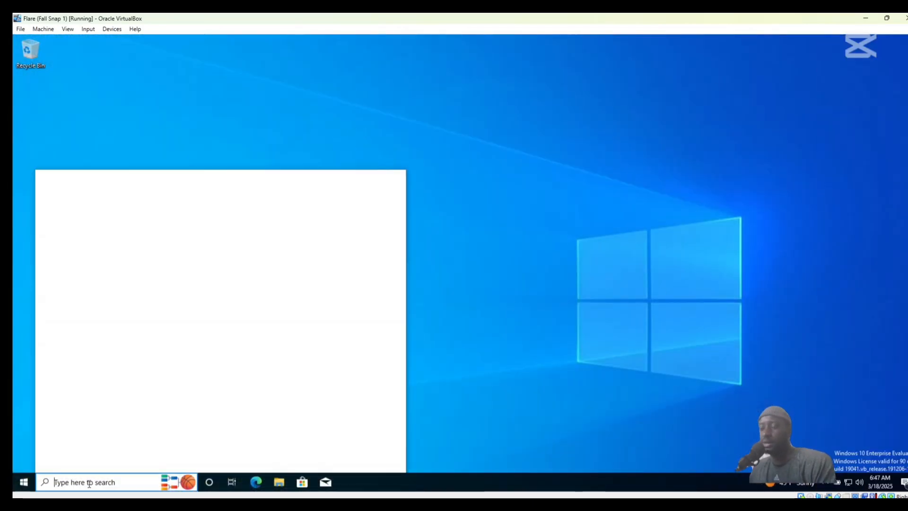
text(set)
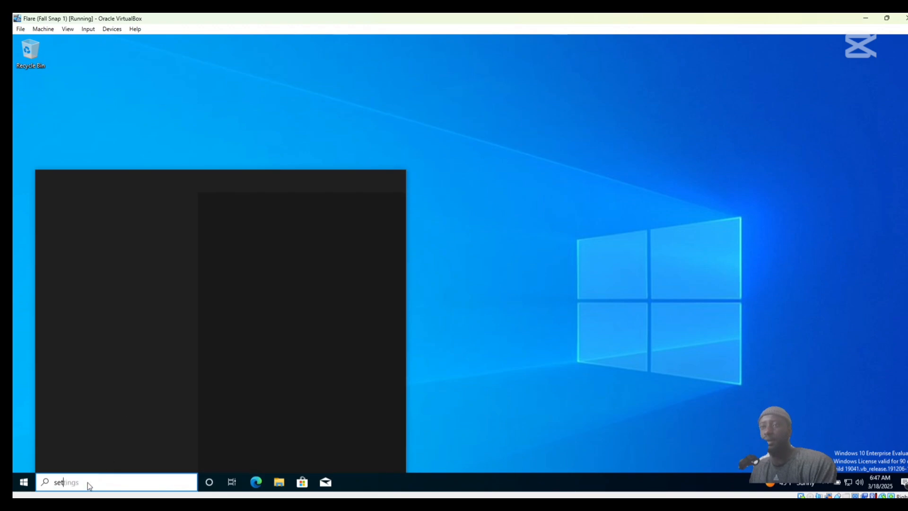
right_click(98, 226)
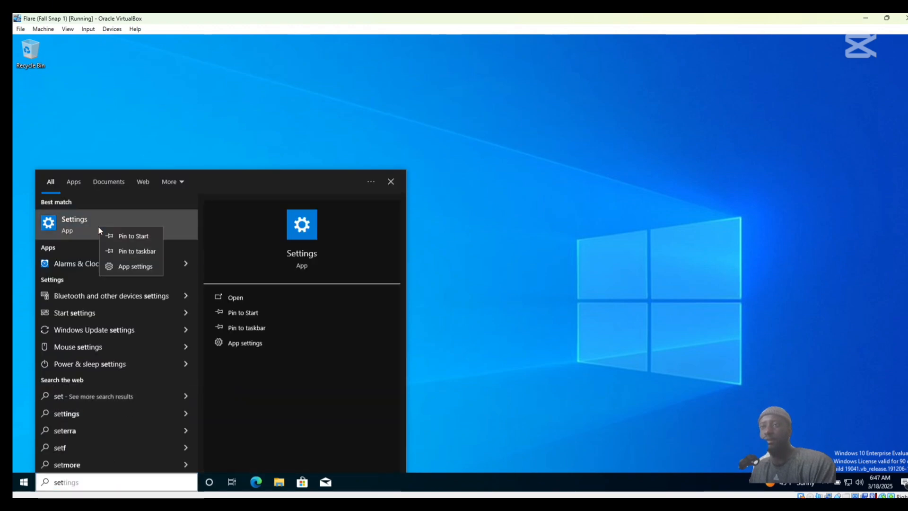
click(239, 297)
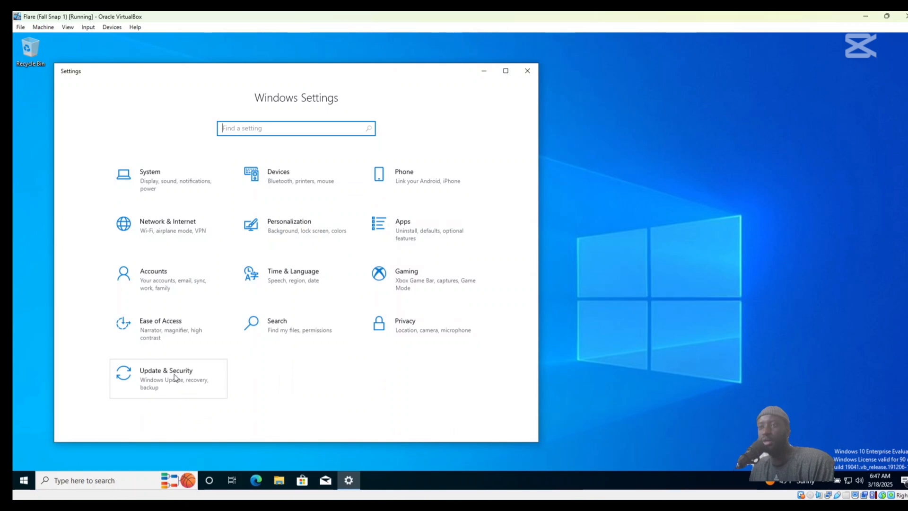
click(175, 378)
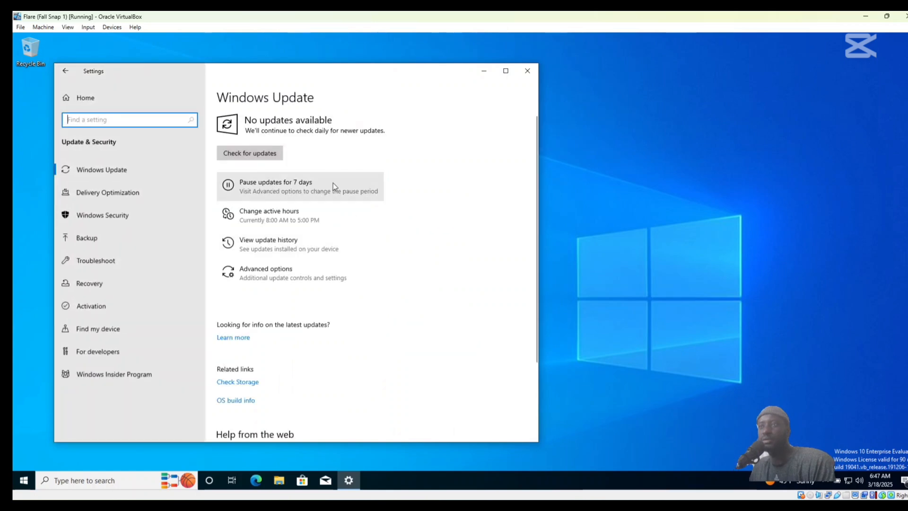
click(229, 188)
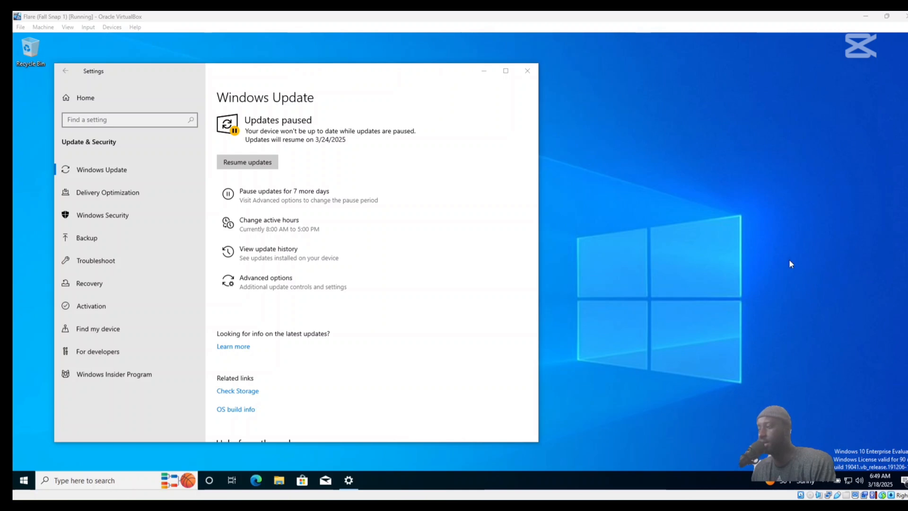
Open the Windows Security dashboard in a maximized window and bring up the Virus & threat protection settings.
click(825, 483)
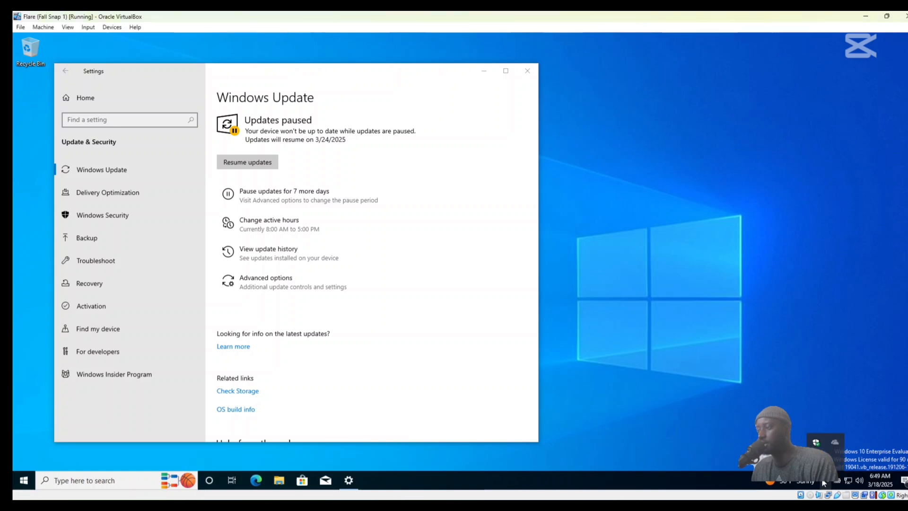
right_click(816, 445)
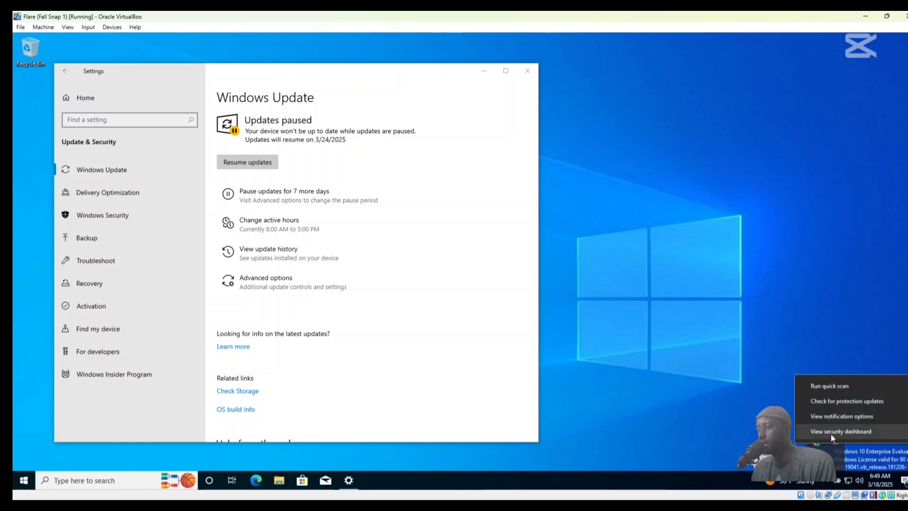
click(831, 433)
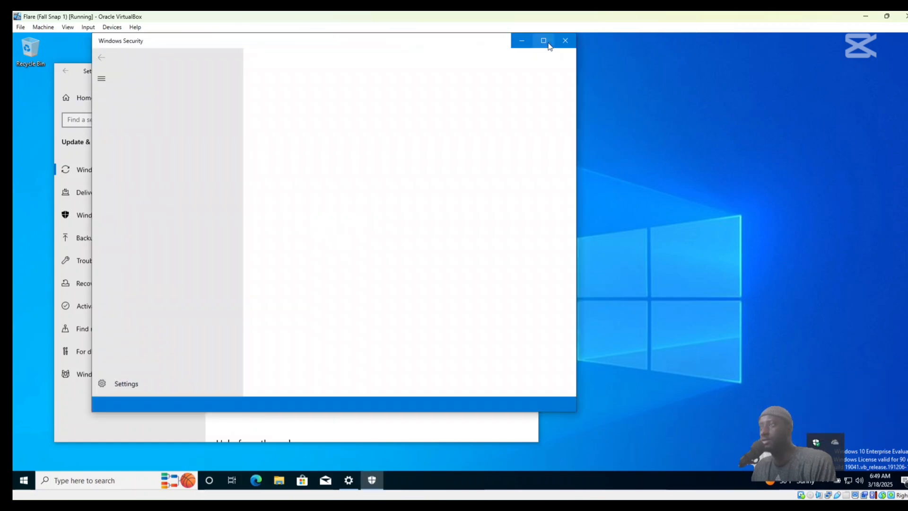
click(548, 44)
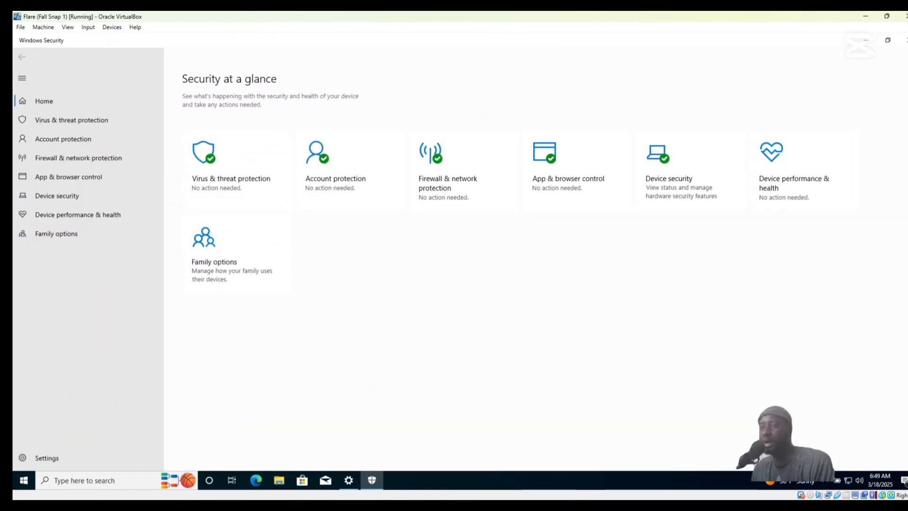
click(225, 168)
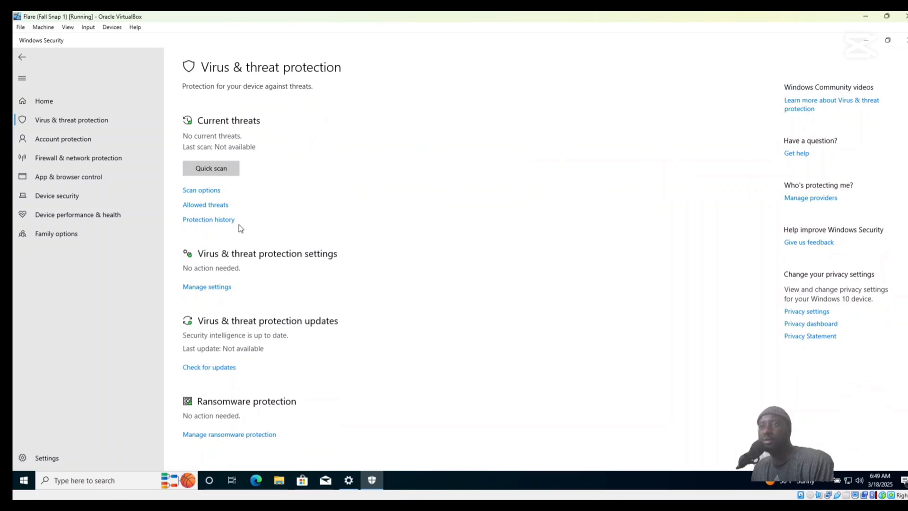
click(209, 289)
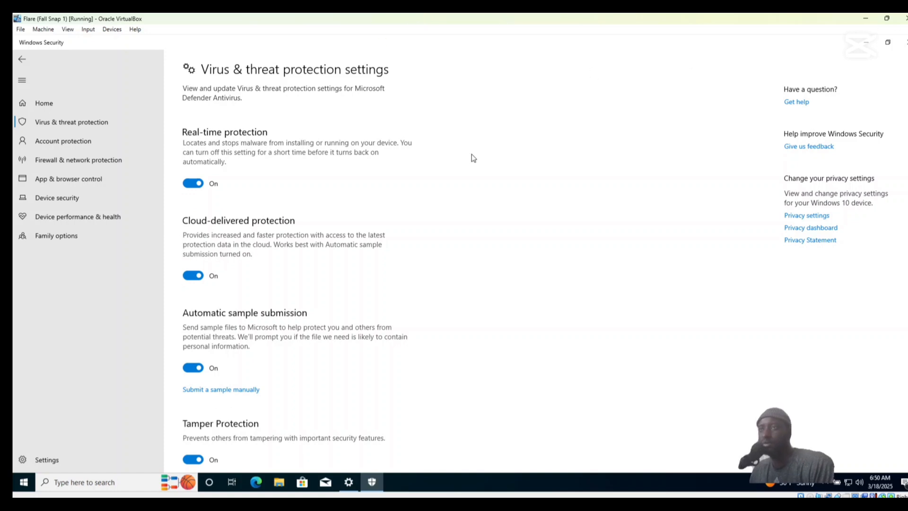
Turn off Real-time protection and Cloud-delivered protection, allowing Windows Security to make the changes.
click(198, 184)
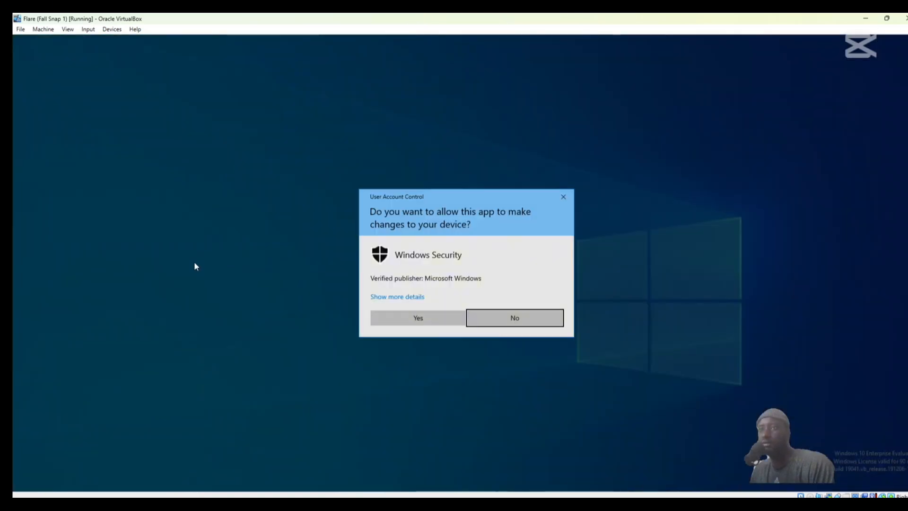
click(408, 321)
click(192, 288)
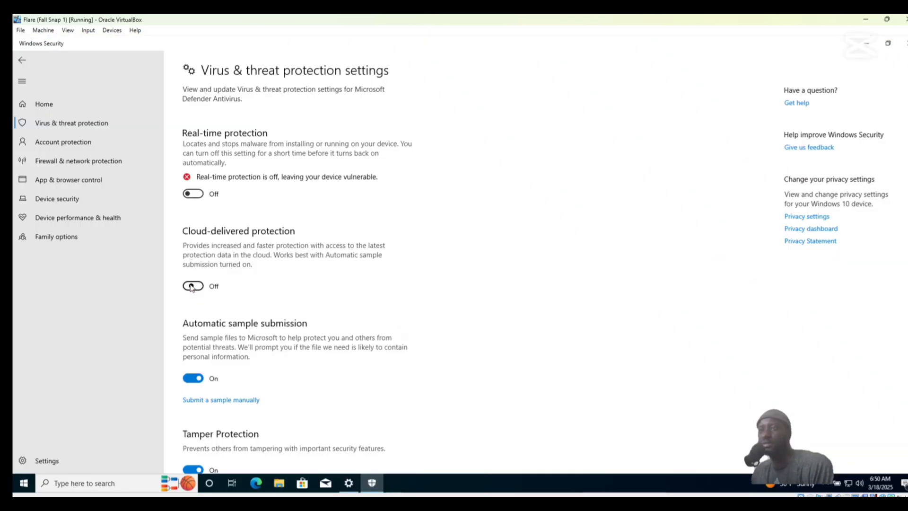
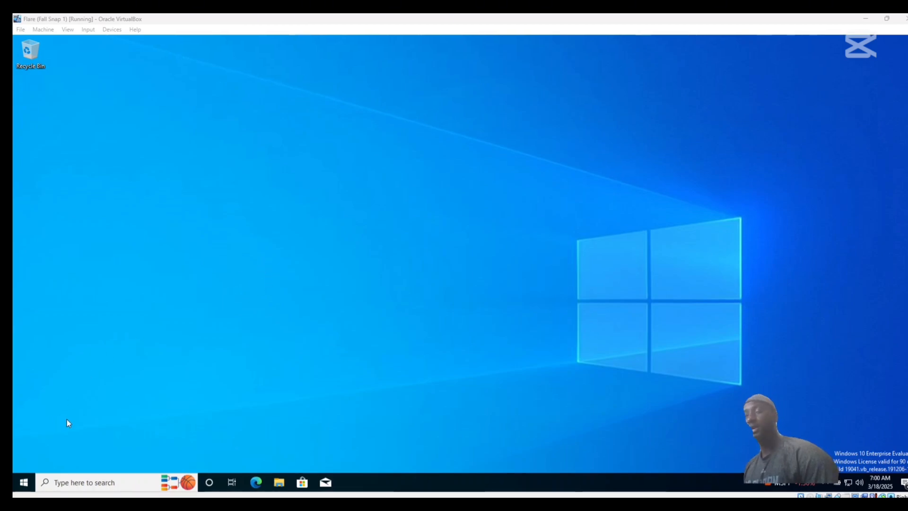
Open Windows PowerShell as administrator in the Flare guest, allowing it to make changes to the device.
right_click(21, 484)
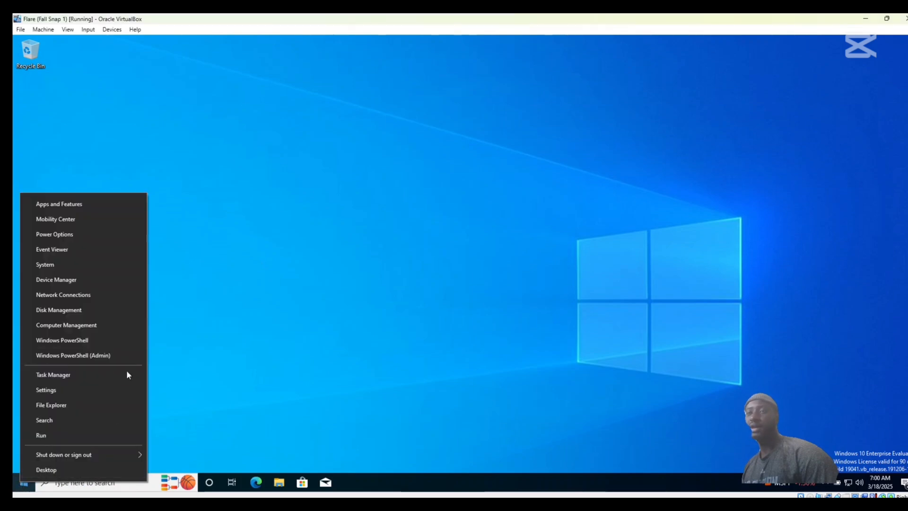
click(75, 355)
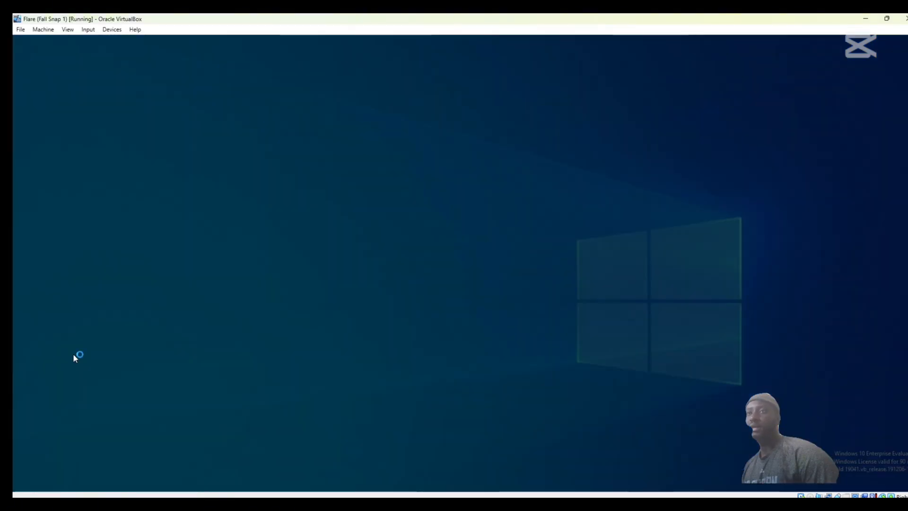
click(402, 319)
click(425, 77)
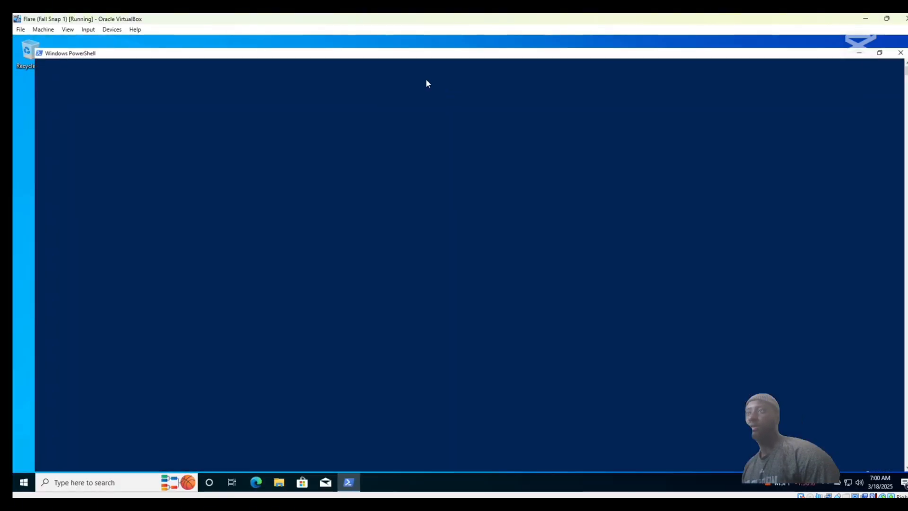
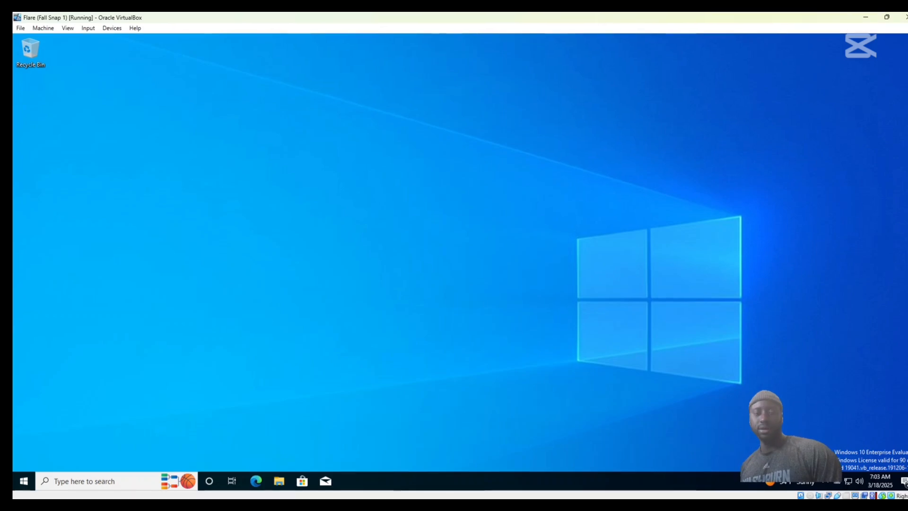
Run msconfig, enable Safe boot with the Minimal option in the boot settings, and restart the guest to apply it.
key(super+r)
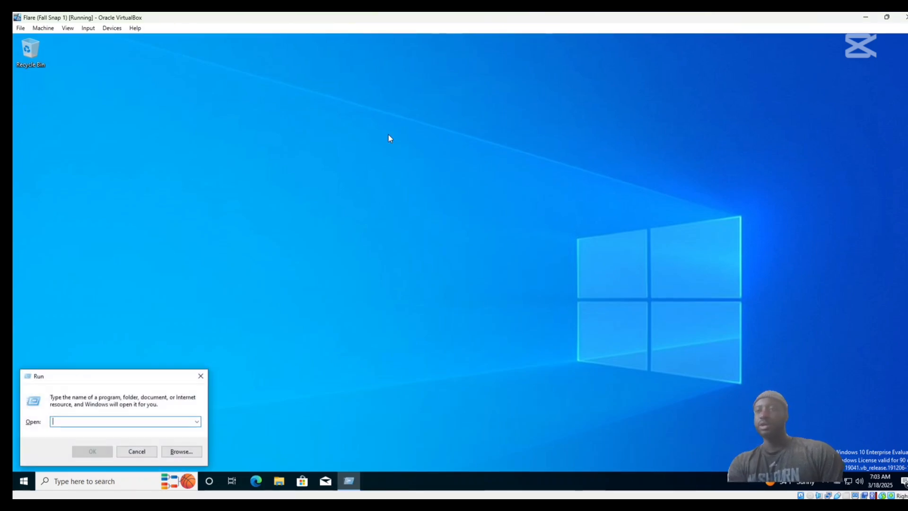
text(msc)
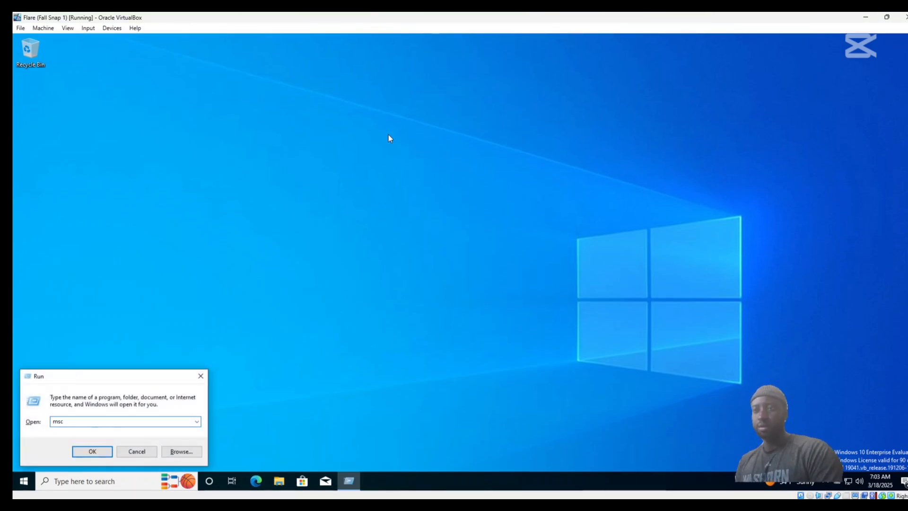
text(onfig)
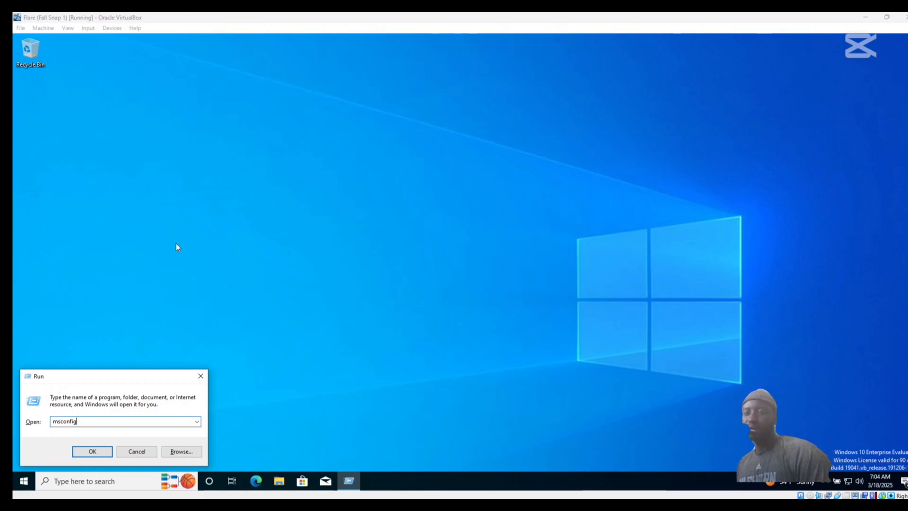
click(91, 452)
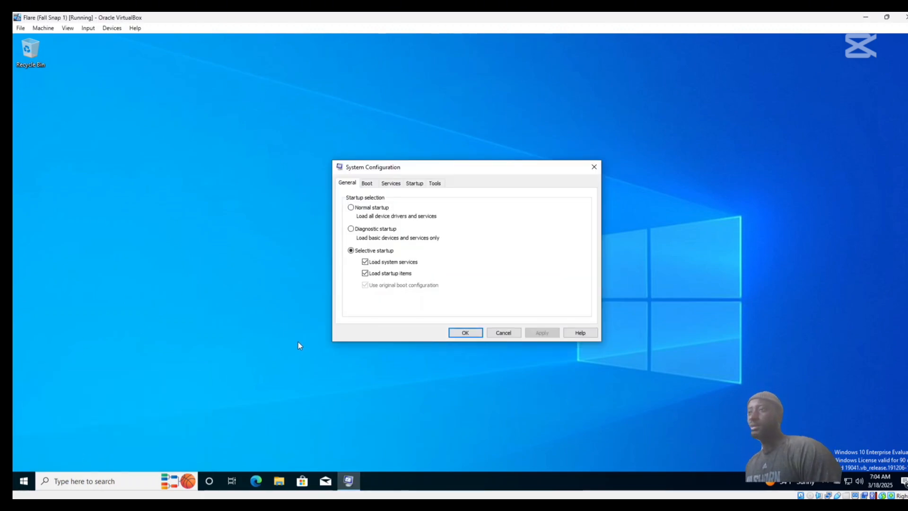
click(367, 185)
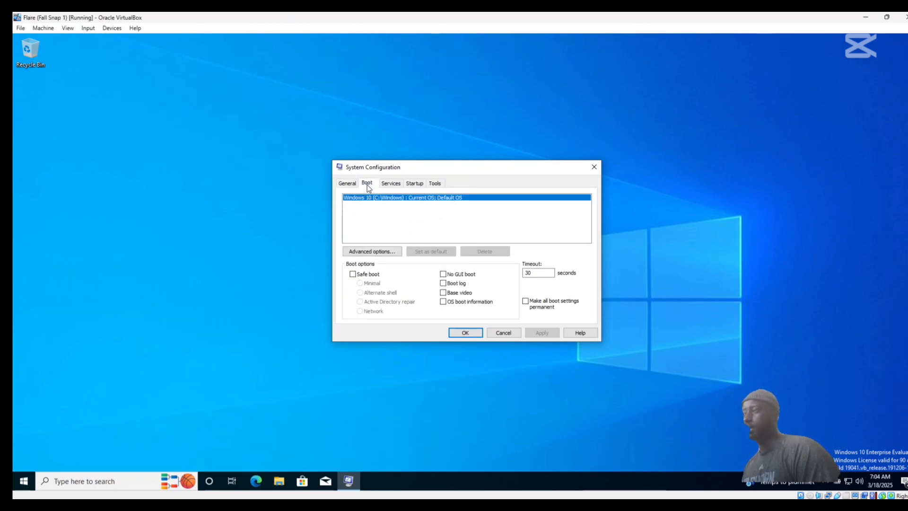
click(353, 275)
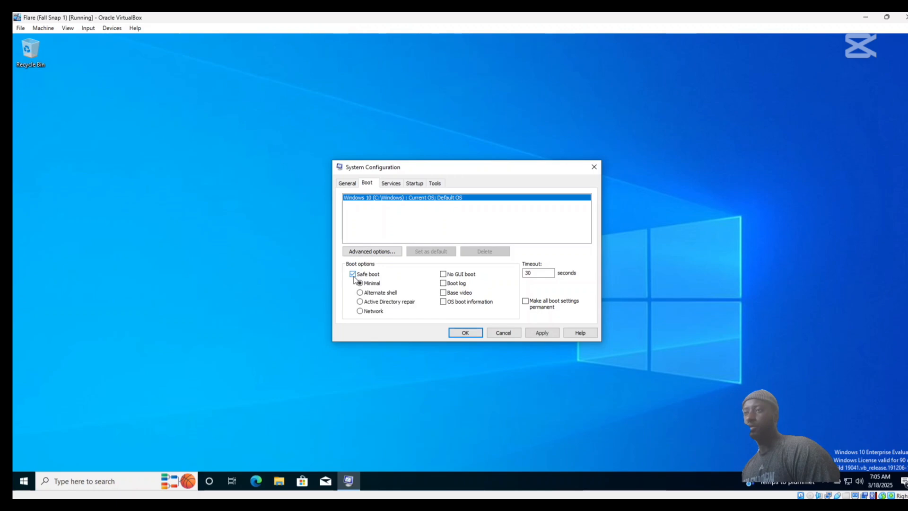
click(465, 334)
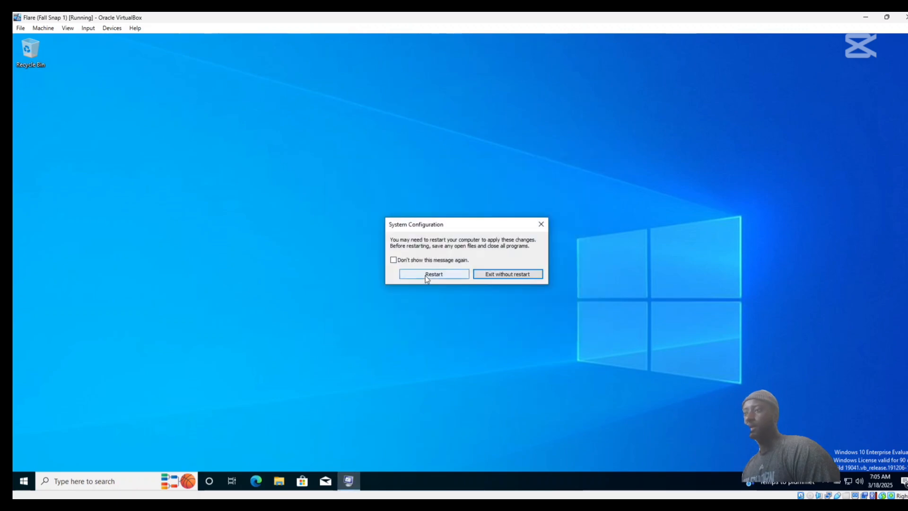
click(427, 275)
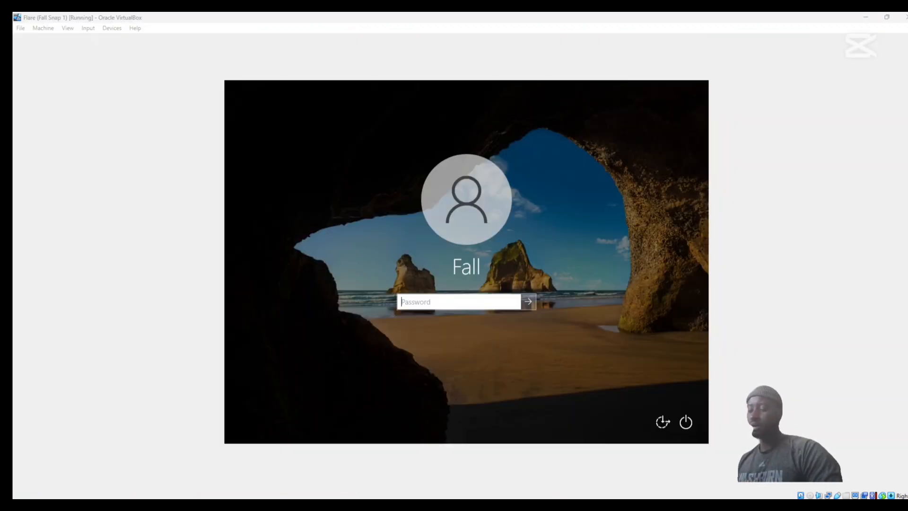
Sign in to the guest with the account password and open Windows PowerShell as administrator.
text(********)
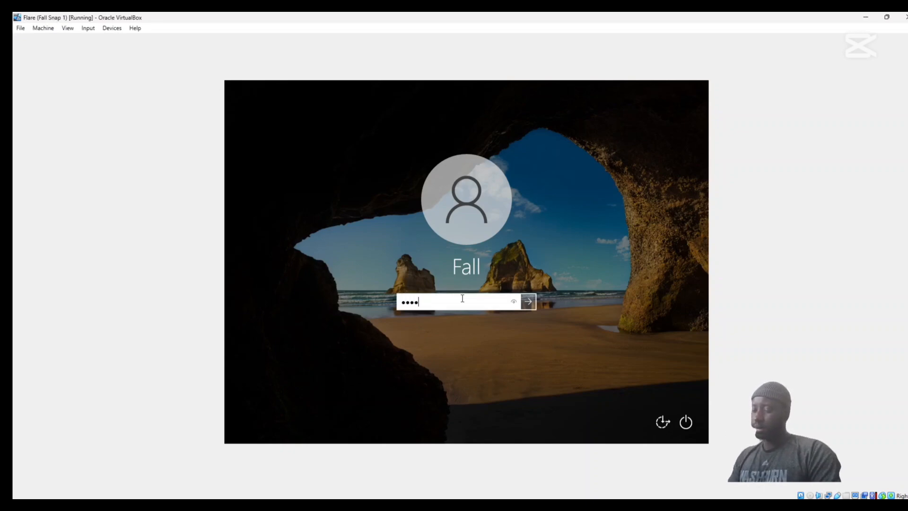
key(Return)
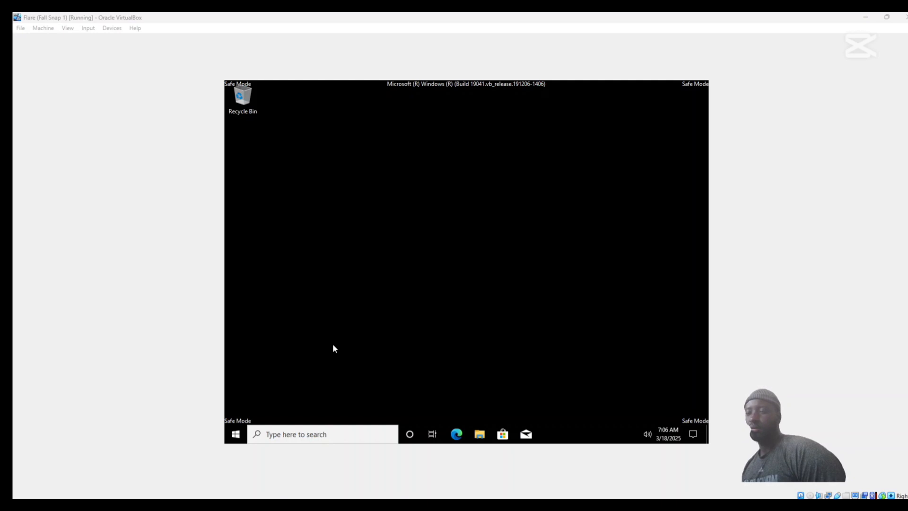
right_click(239, 432)
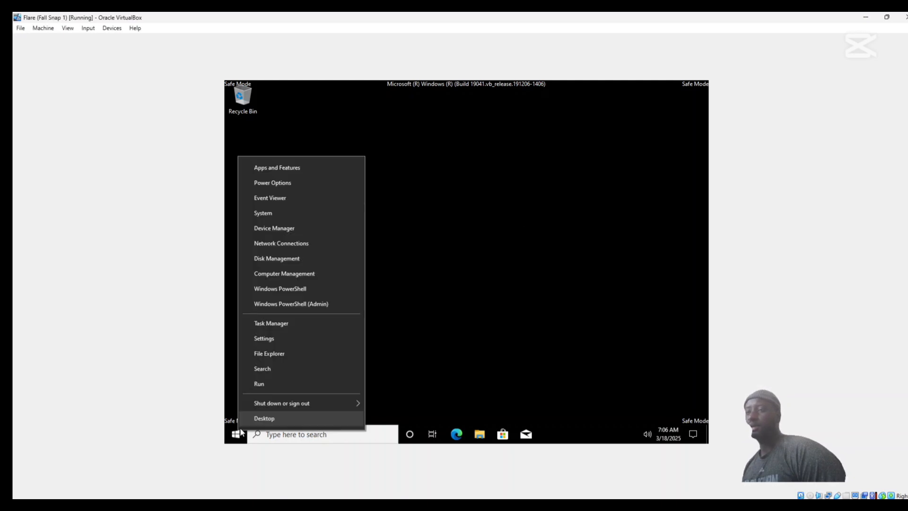
click(298, 305)
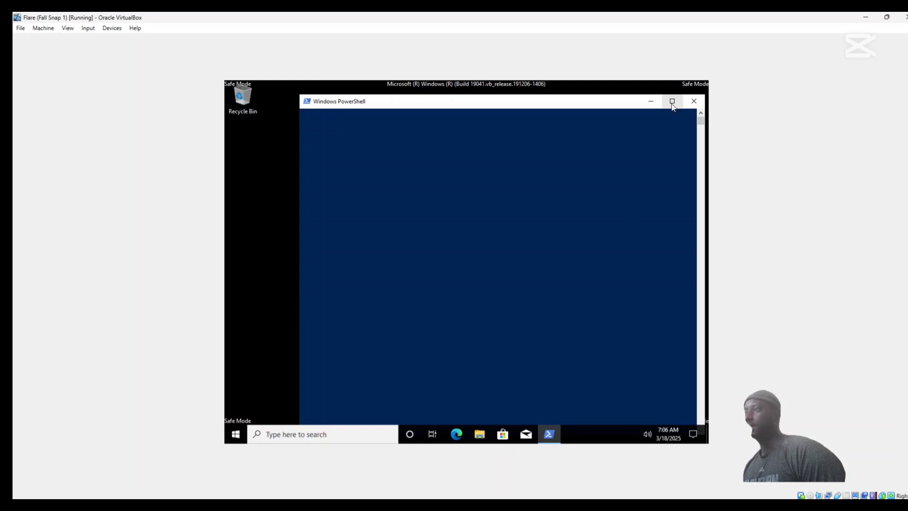
Reposition and resize the PowerShell window so the whole prompt fits on the Safe Mode desktop.
drag(538, 86, 496, 93)
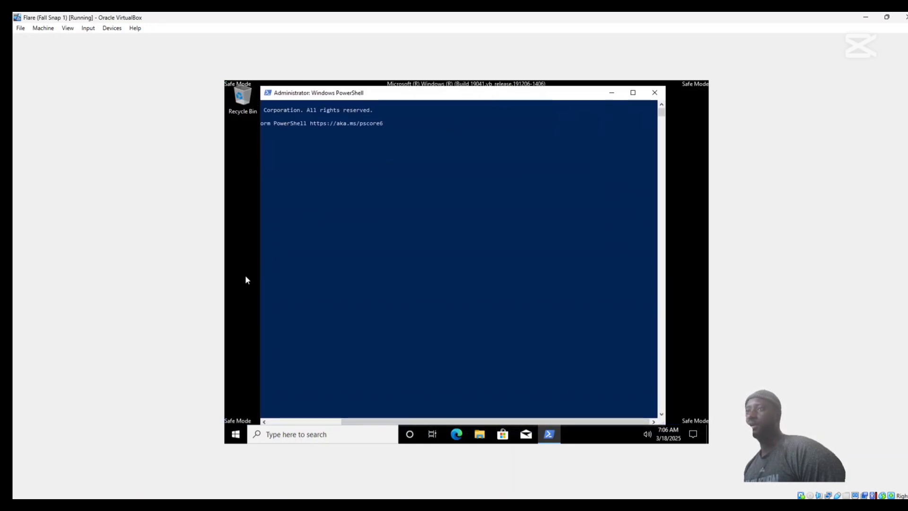
drag(260, 279, 225, 181)
click(446, 282)
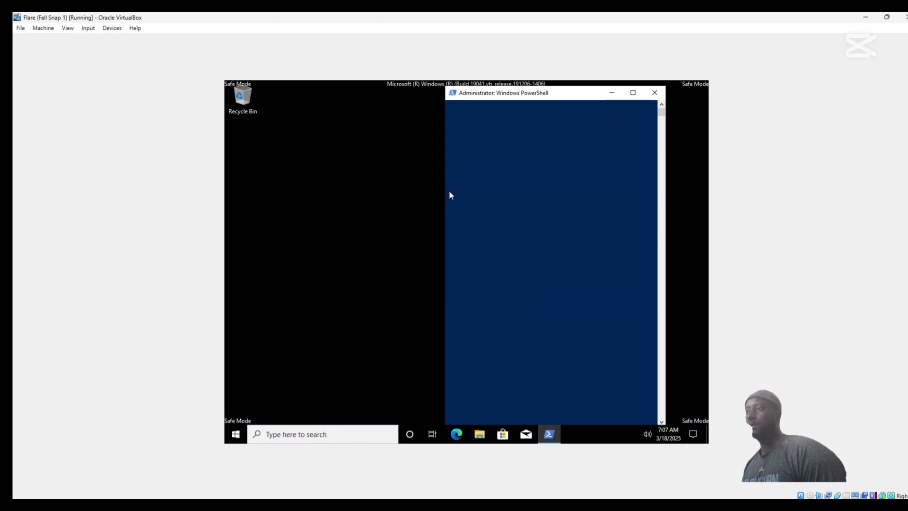
drag(444, 194, 244, 222)
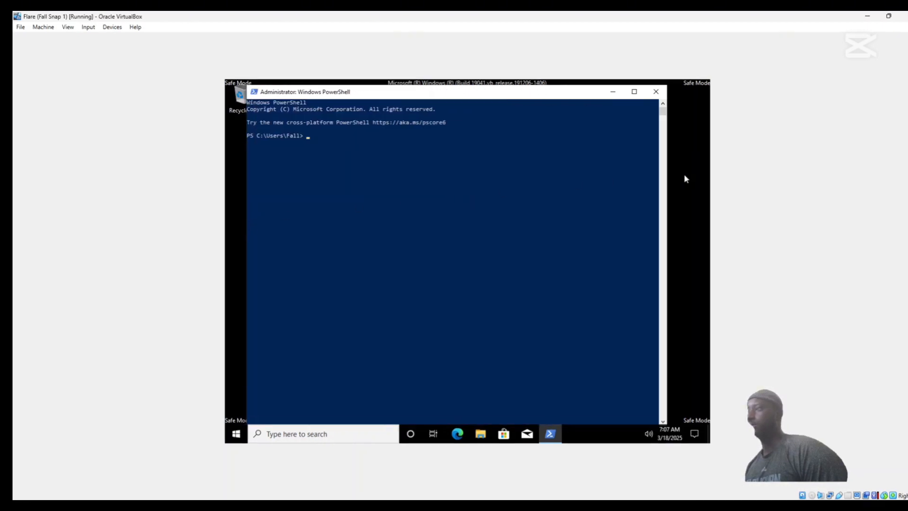
drag(668, 178, 699, 178)
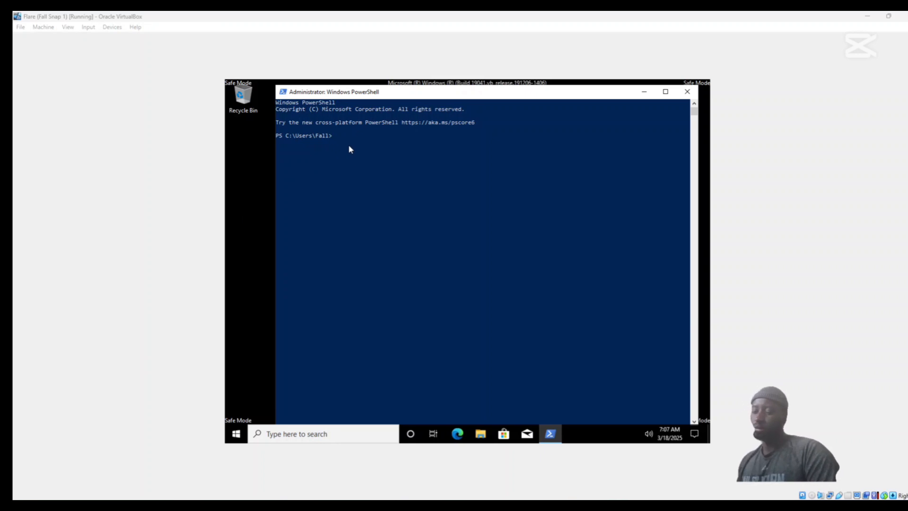
Change to the .\Downloads\ folder in PowerShell and list its contents with dir.
click(353, 146)
text(cd .\)
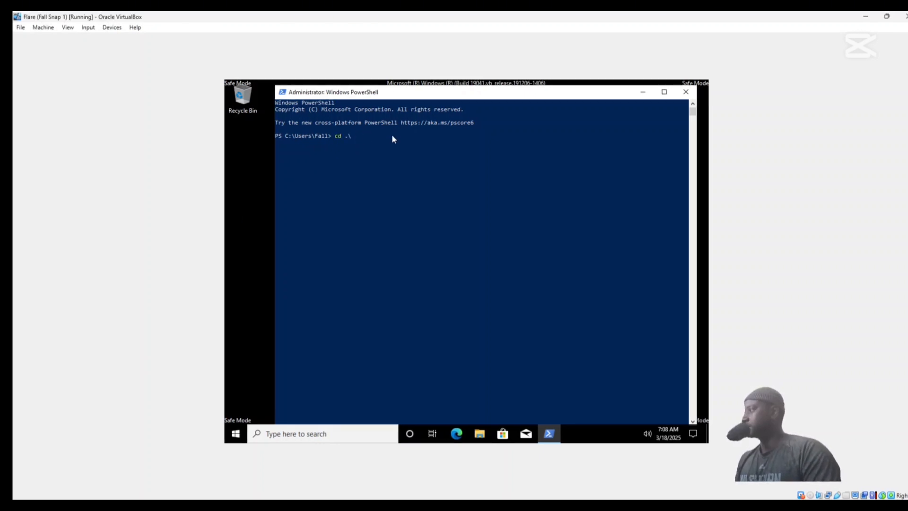
text(Downloads)
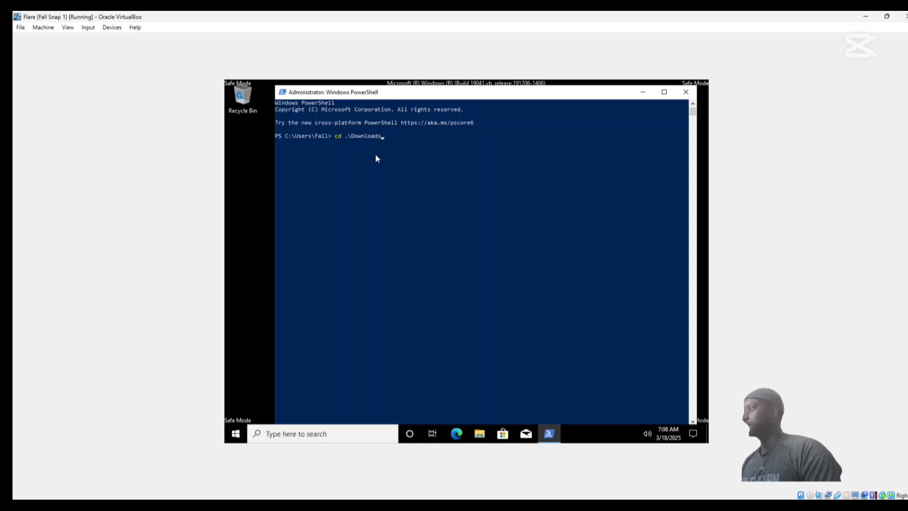
key(Tab)
key(Return)
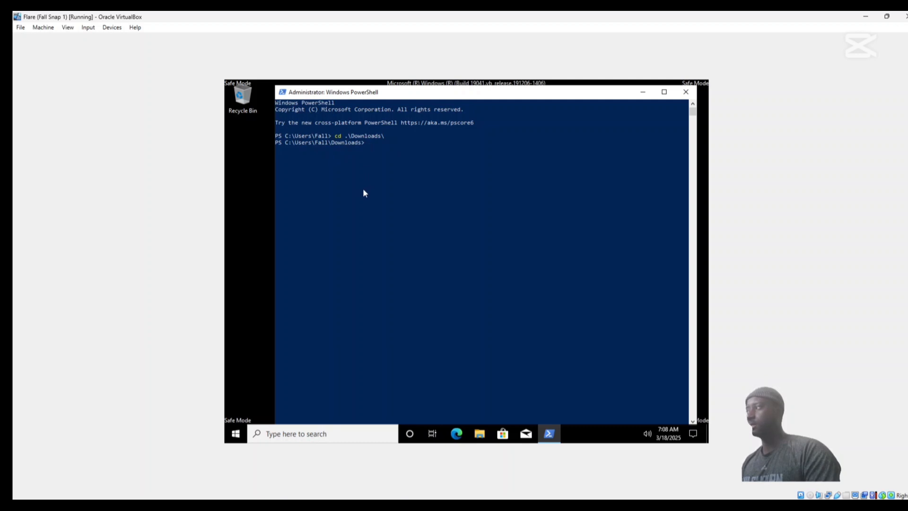
text(dir)
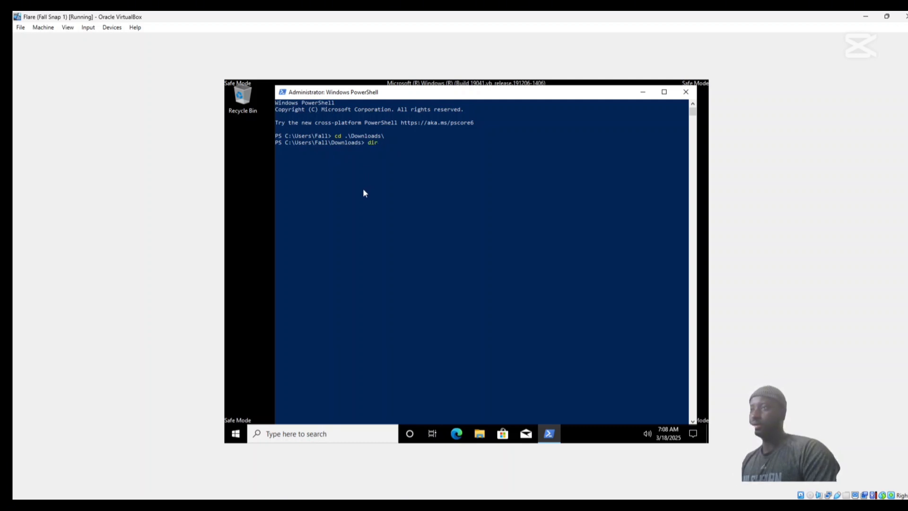
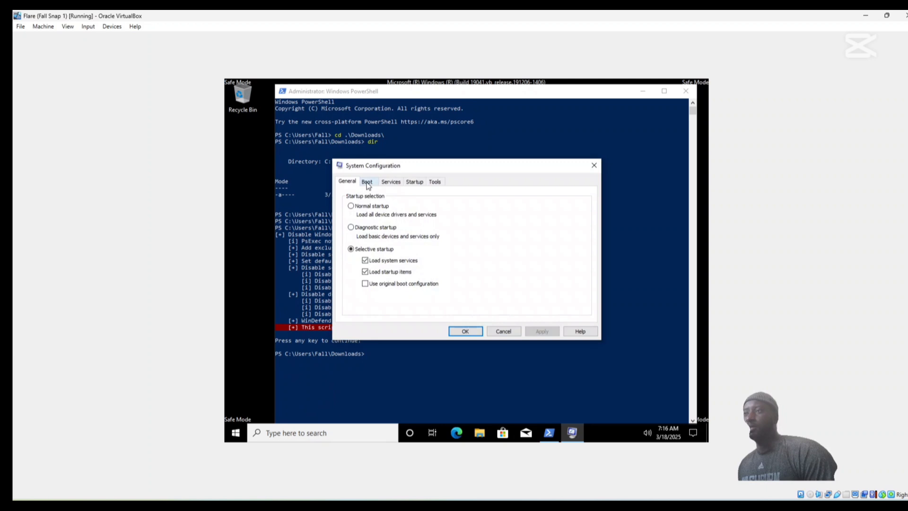
Turn off the Safe boot option in the System Configuration boot settings for the Windows 10 installation.
click(368, 182)
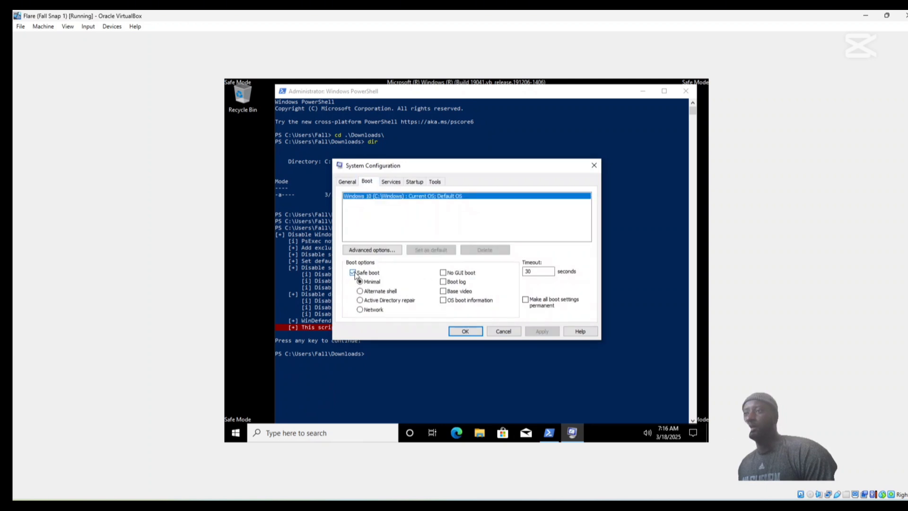
click(352, 273)
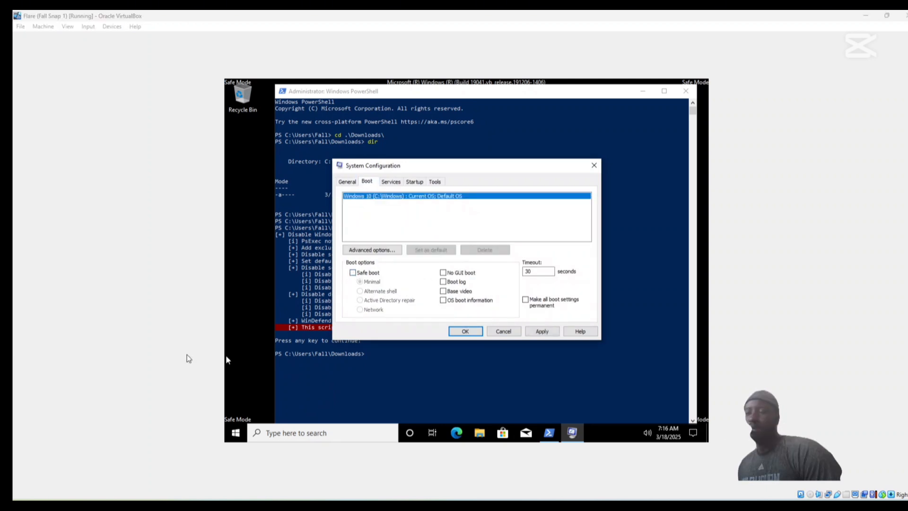
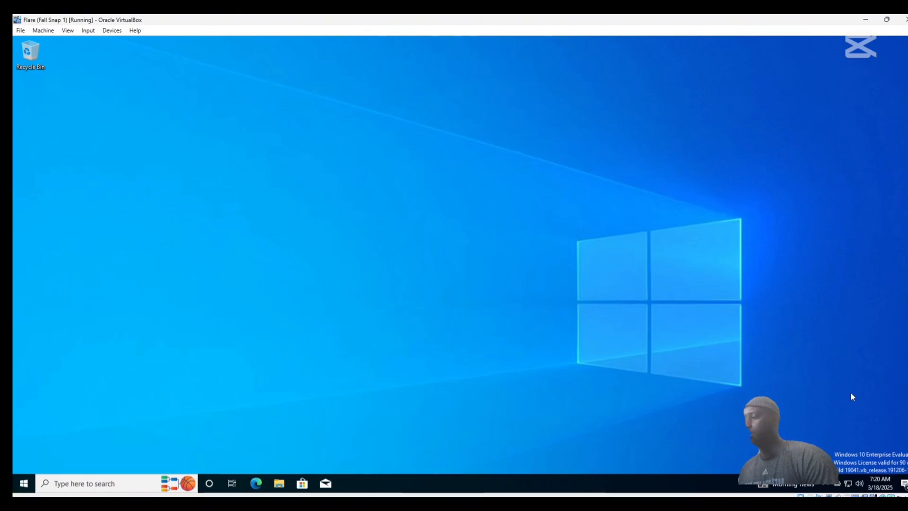
Check the virus and threat protection status in the Windows Security dashboard, then close it.
click(826, 486)
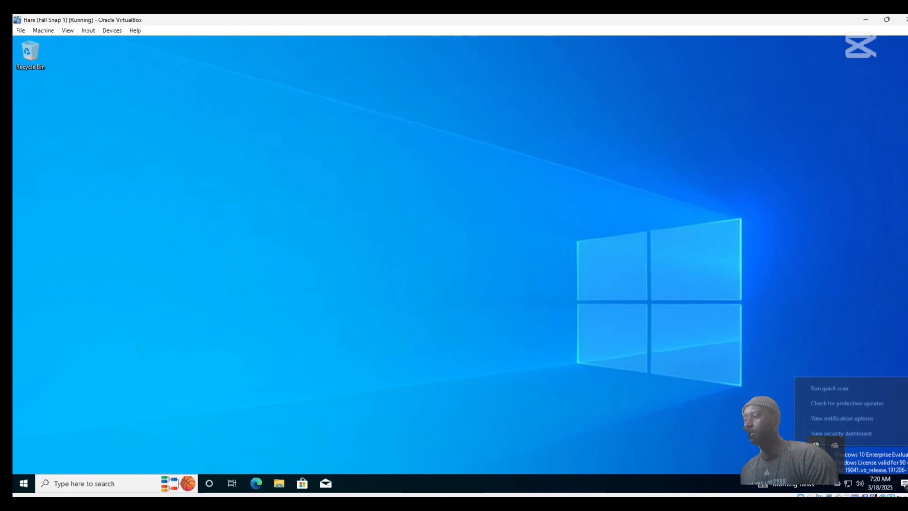
right_click(816, 444)
click(837, 434)
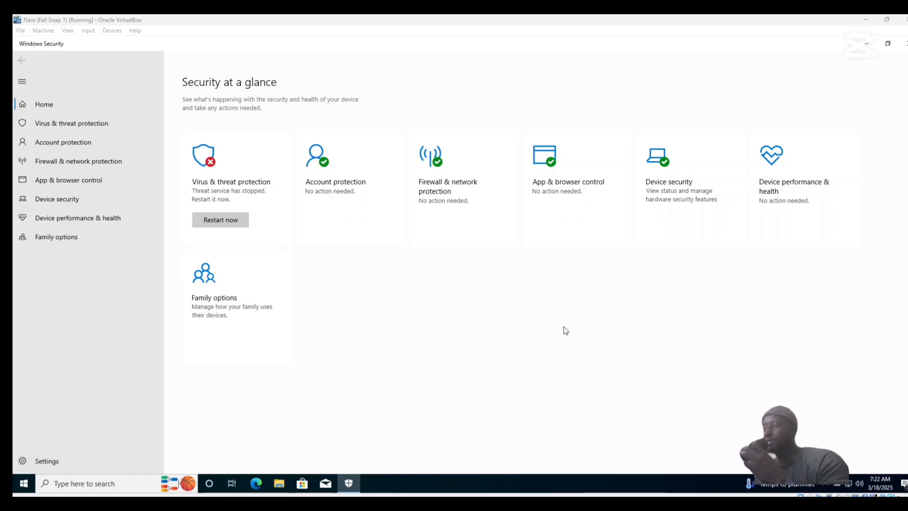
click(902, 45)
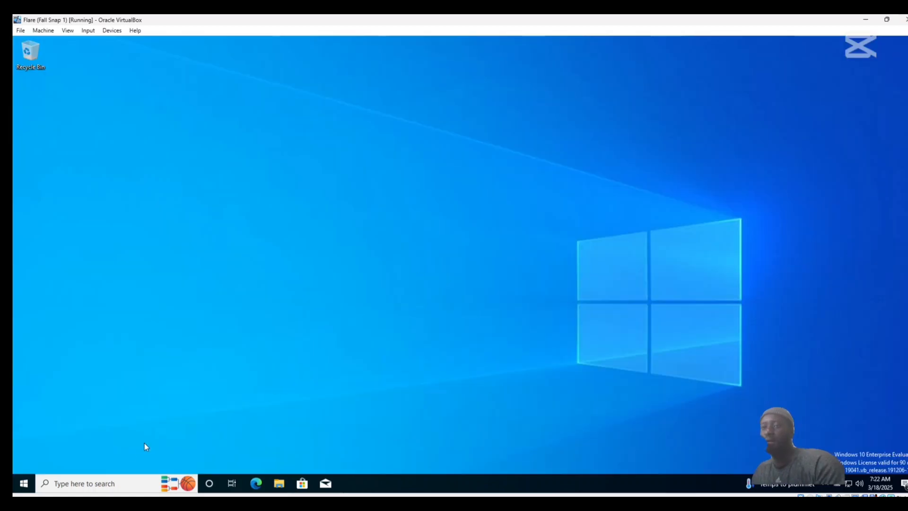
Rename the Windows 10 PC to Flare-Vm from its system properties and restart it.
click(77, 481)
text(thi)
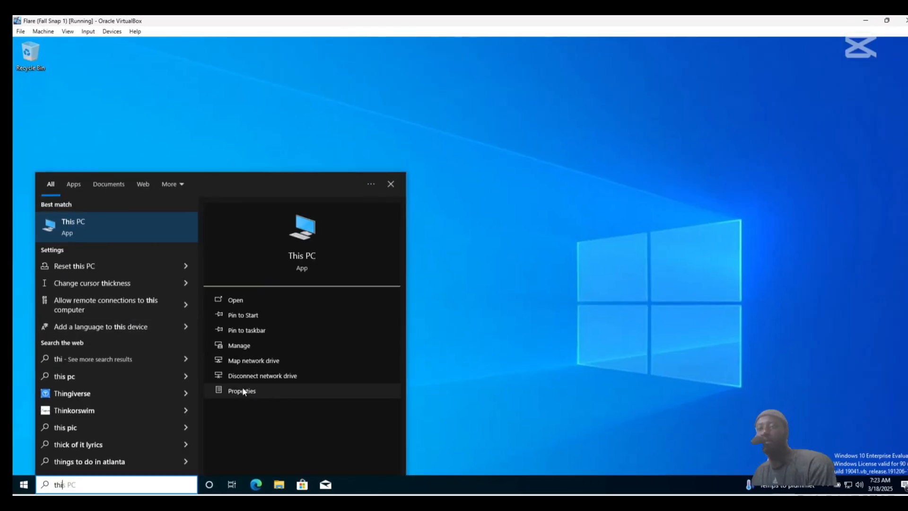
click(242, 391)
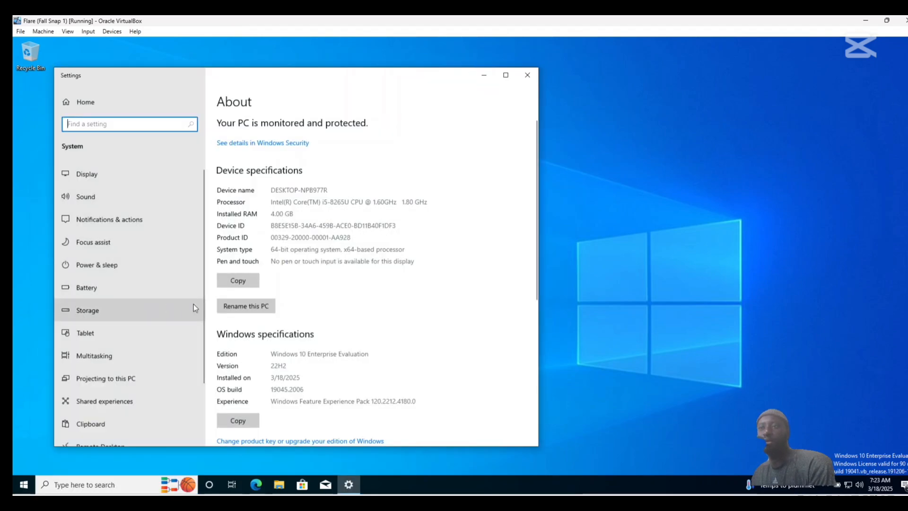
click(253, 308)
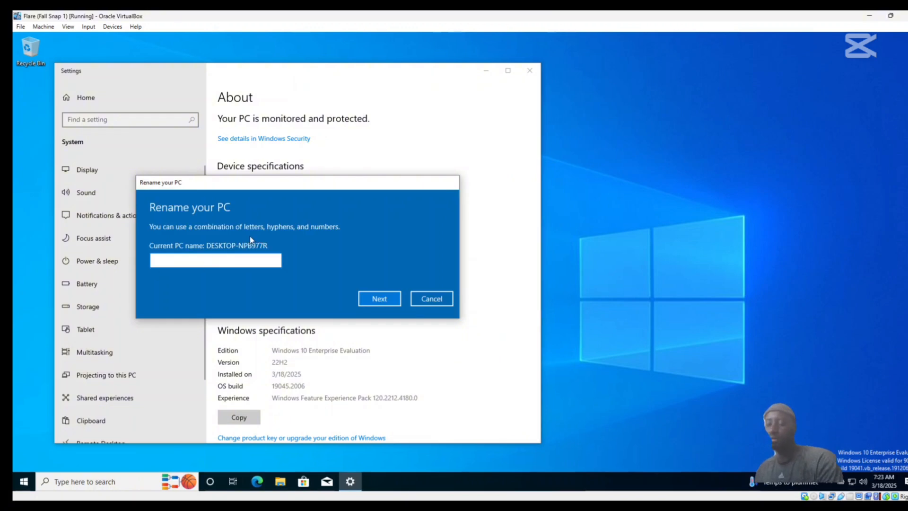
text(Flare-Vm)
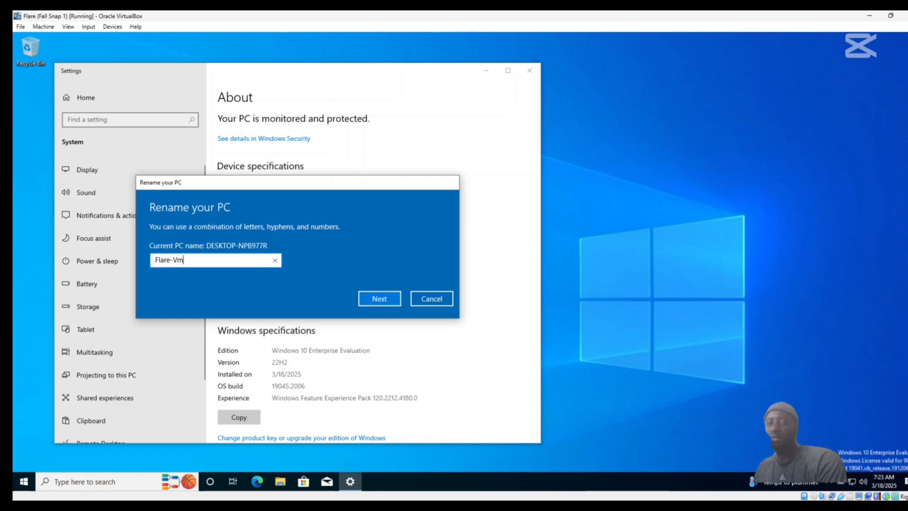
click(391, 299)
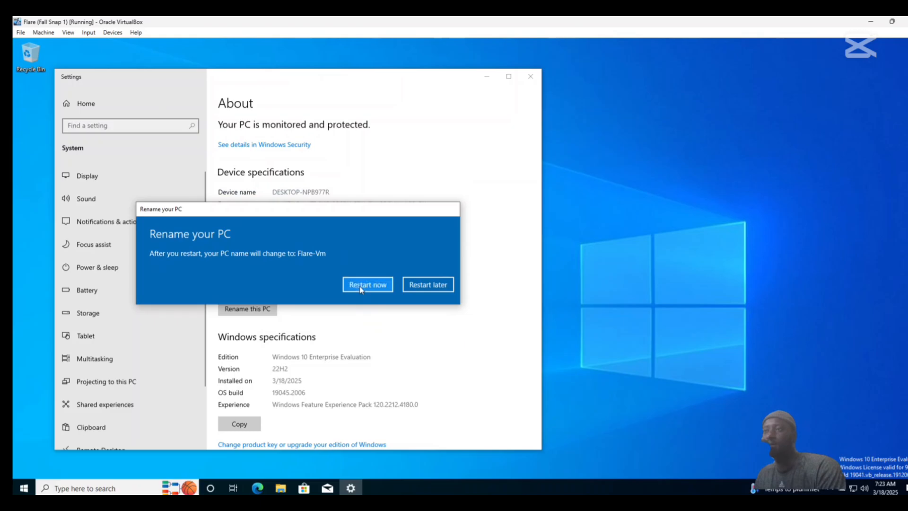
click(367, 284)
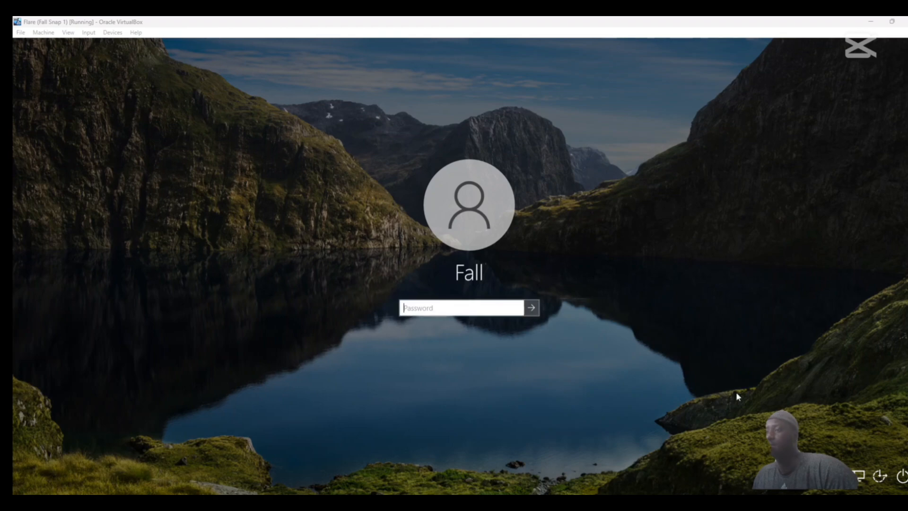
Shut down the Flare virtual machine and take a snapshot of it named No Defender.
click(901, 484)
click(901, 437)
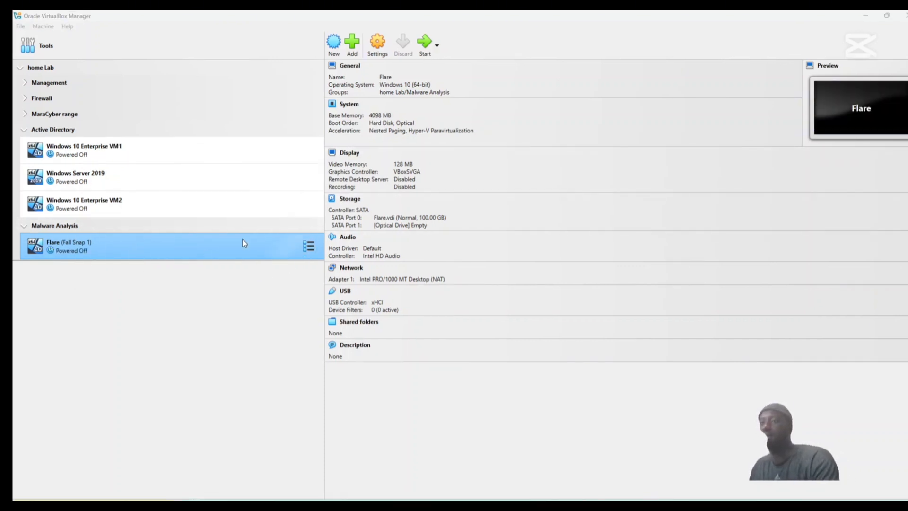
click(312, 247)
click(347, 269)
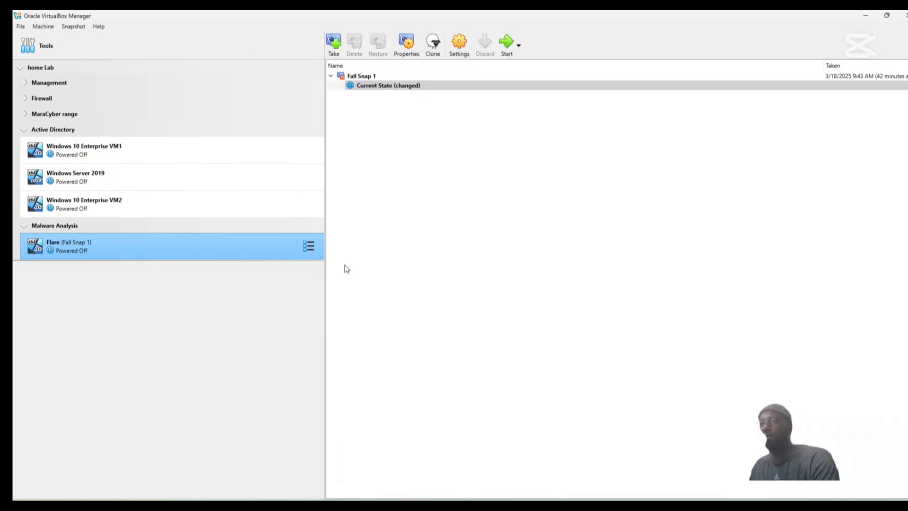
click(336, 47)
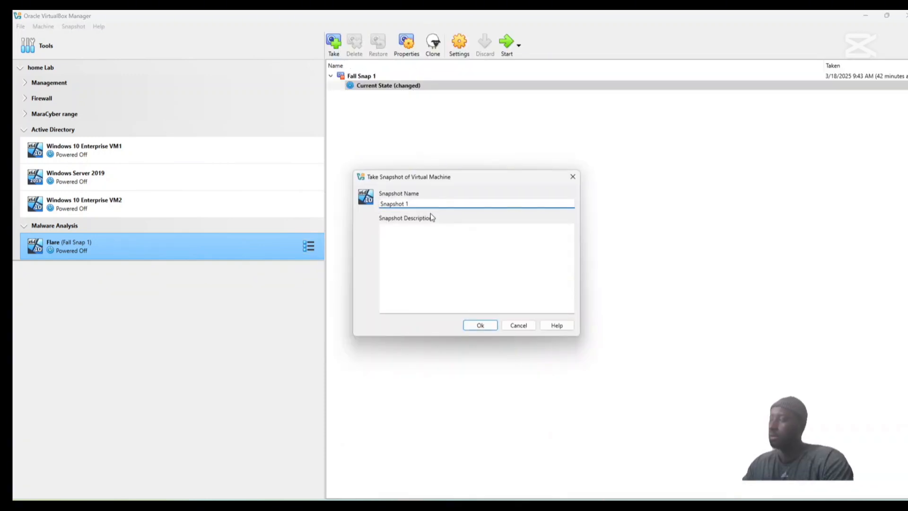
key(BackSpace)
key(BackSpace)
key(BackSpace)
key(BackSpace)
key(BackSpace)
key(BackSpace)
key(BackSpace)
key(BackSpace)
key(BackSpace)
key(BackSpace)
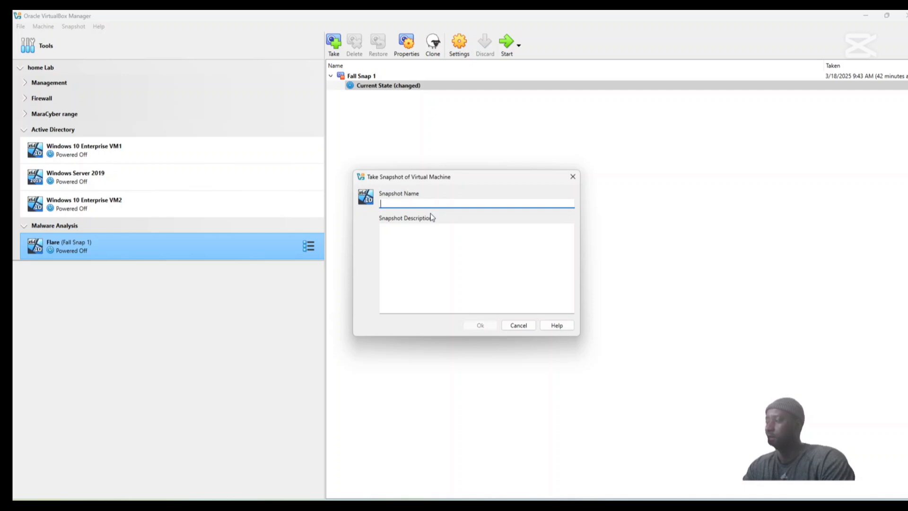
text(No Defender)
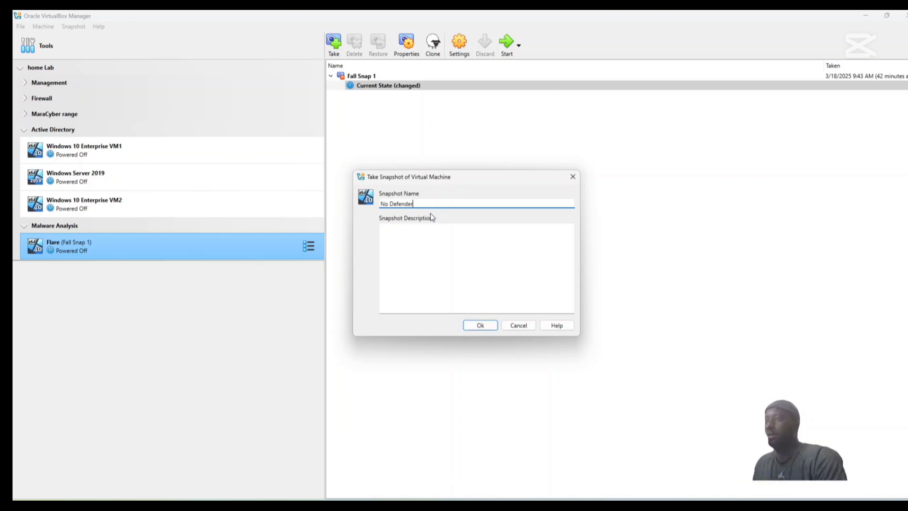
click(480, 325)
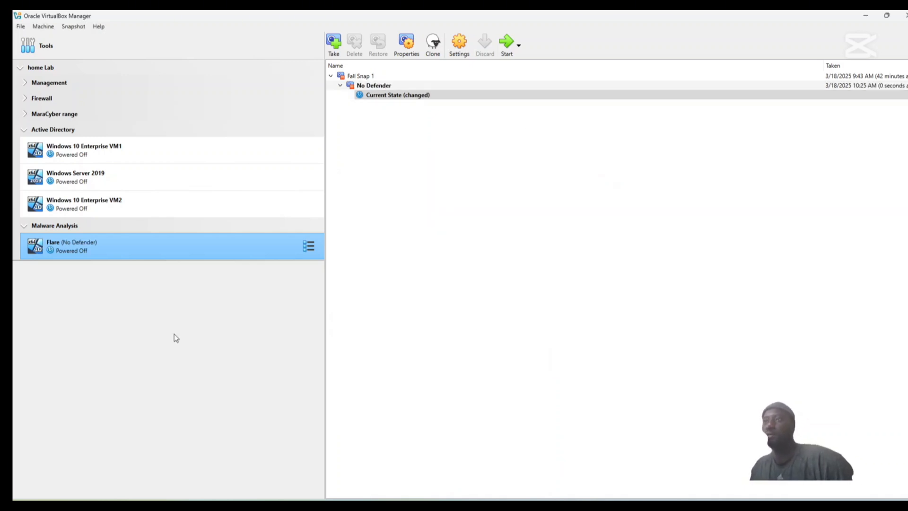
Start the Flare virtual machine with a normal start and dismiss the Windows lock screen.
right_click(132, 250)
mouse_move(238, 329)
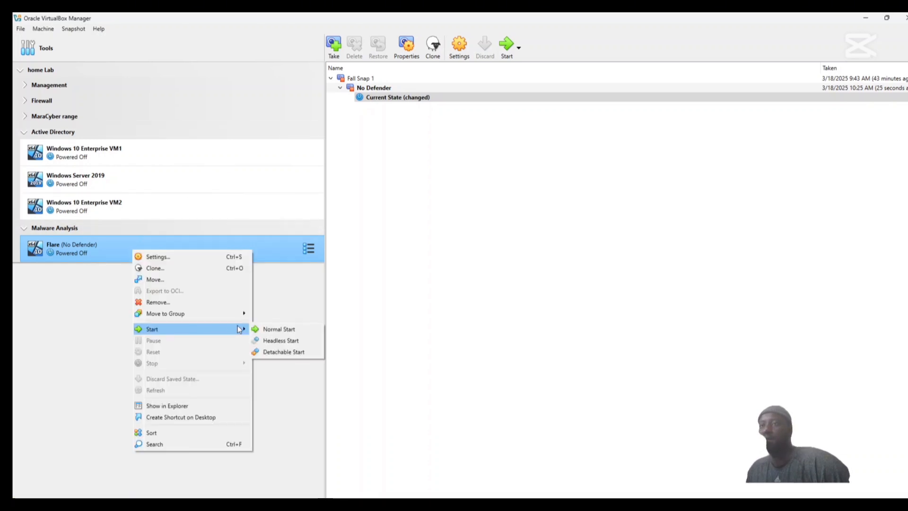
click(266, 331)
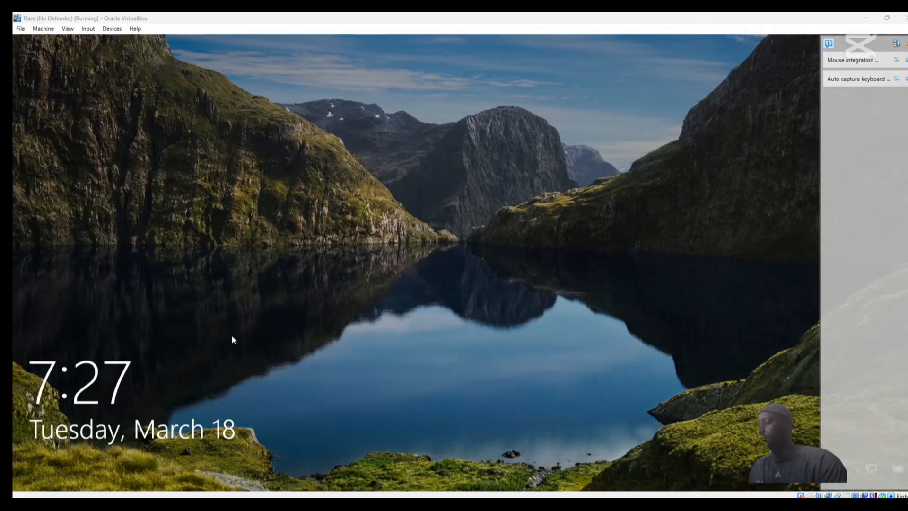
click(280, 314)
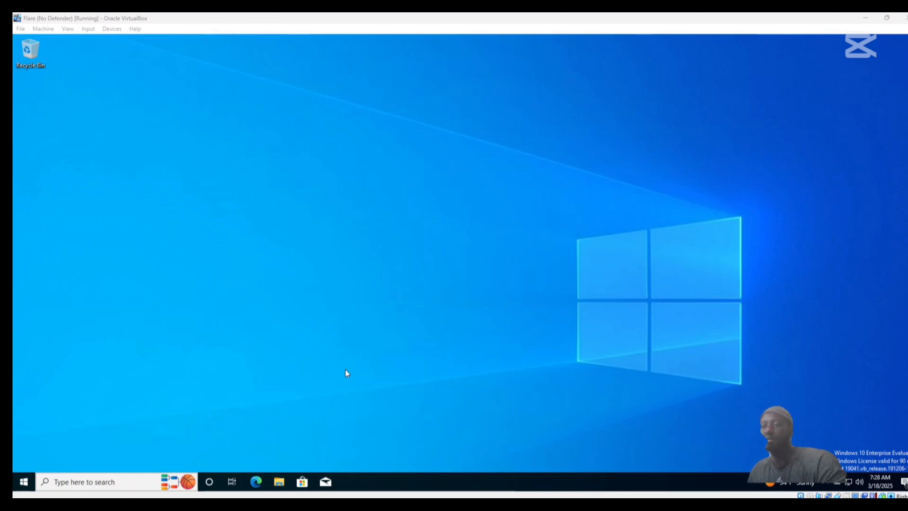
Open Windows PowerShell as administrator, allow the elevation request, and maximize its window.
right_click(24, 481)
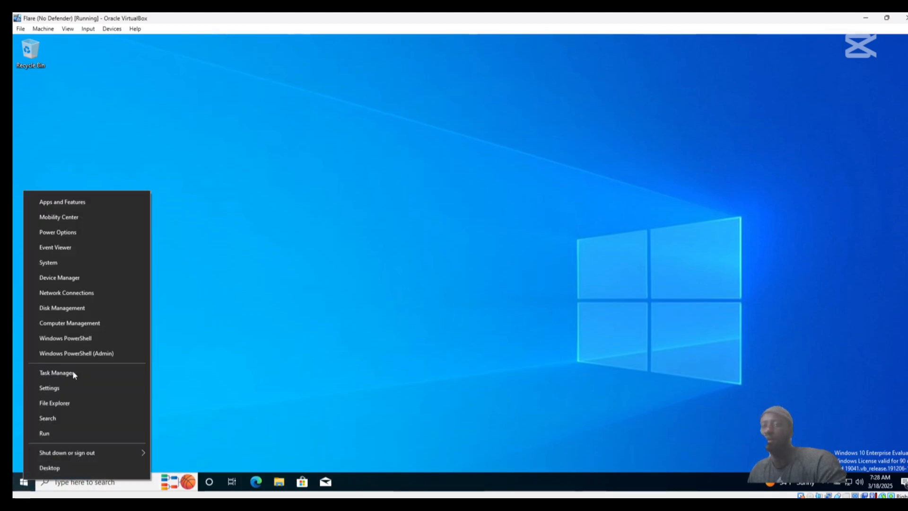
click(93, 355)
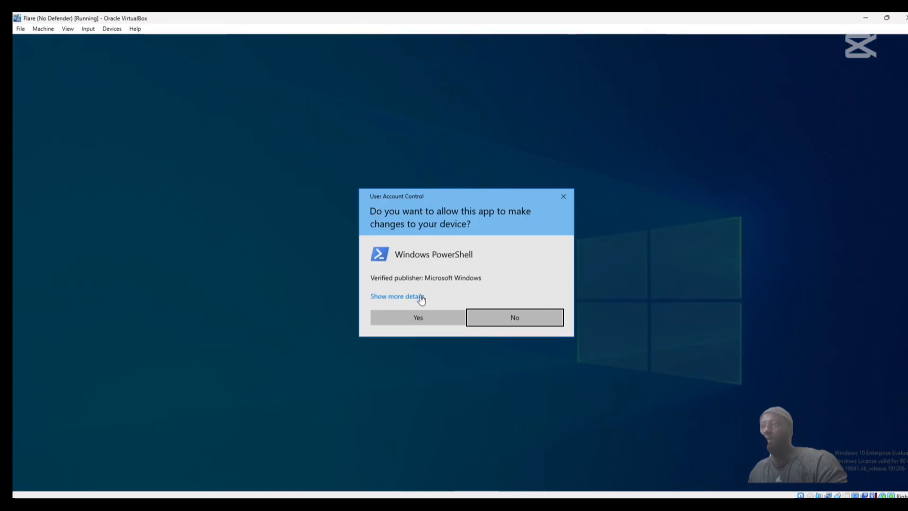
click(413, 315)
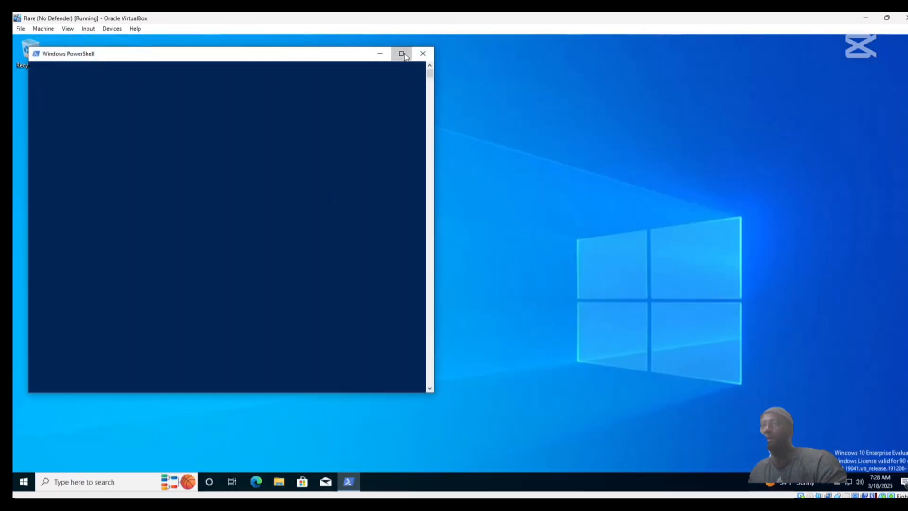
click(401, 54)
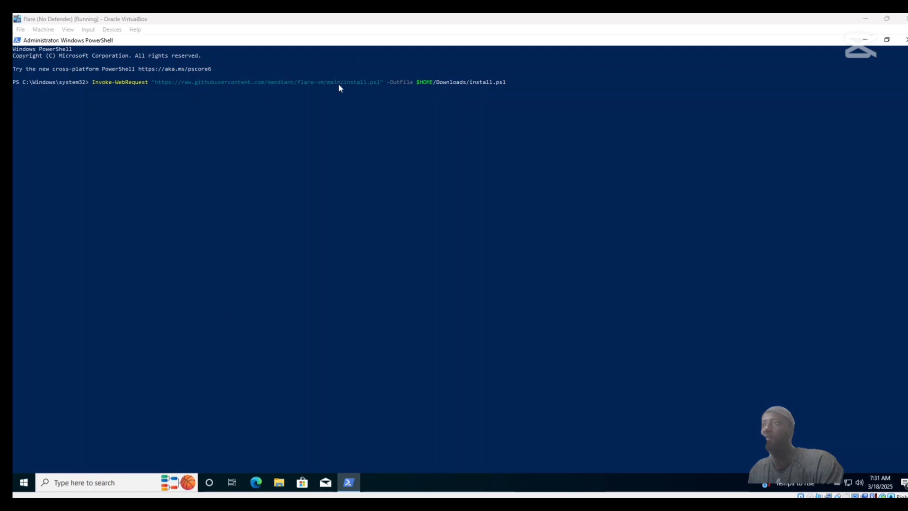
Download the Flare-VM installer from the mandiant/flare-vm repository with Invoke-WebRequest, saving it as $HOME/Downloads/install.ps1.
click(518, 83)
right_click(511, 81)
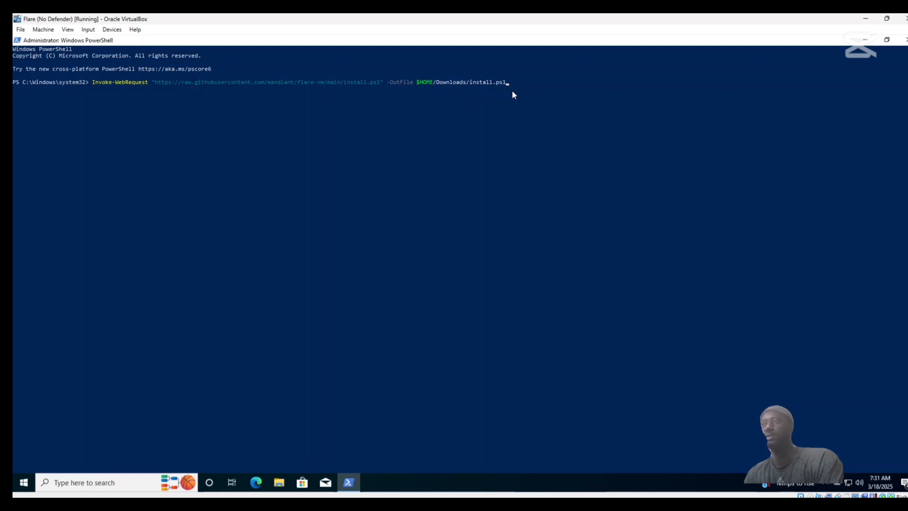
key(Return)
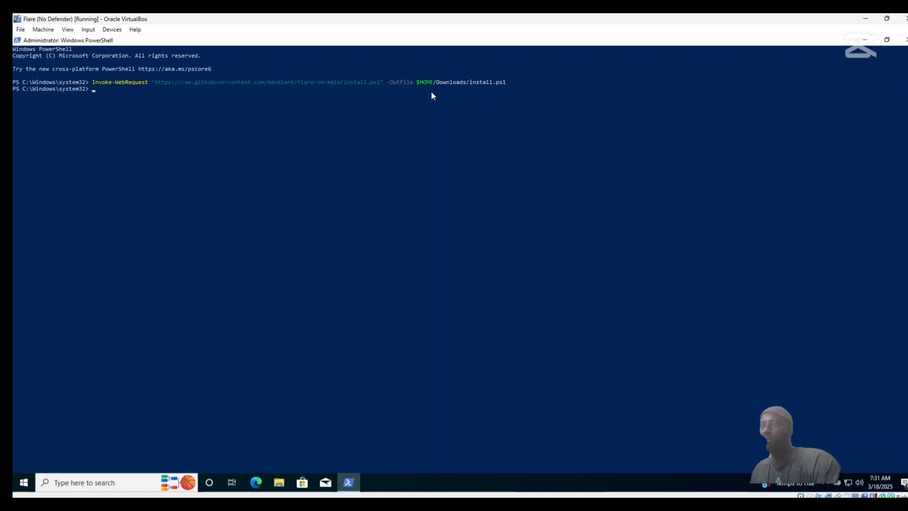
Change to the $Home/Downloads directory in PowerShell and list its contents with dir.
text(cd )
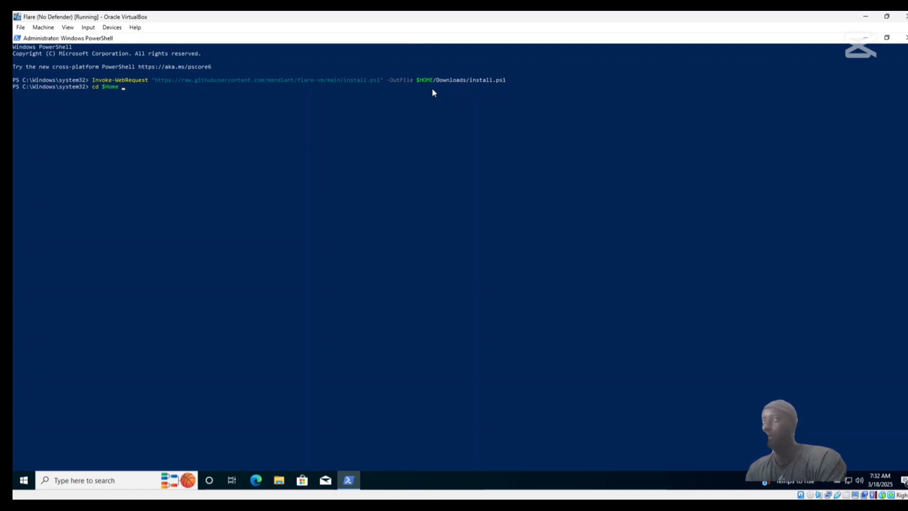
text($Home/Download)
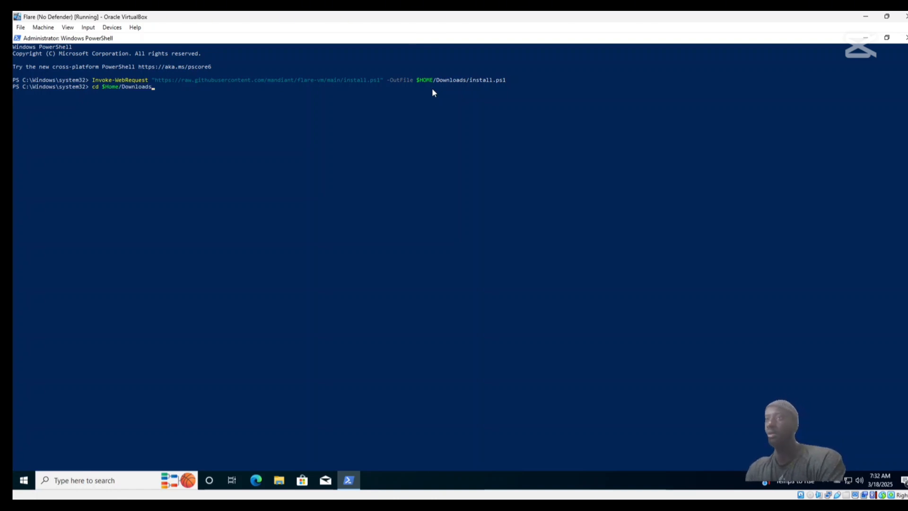
text(s)
key(Return)
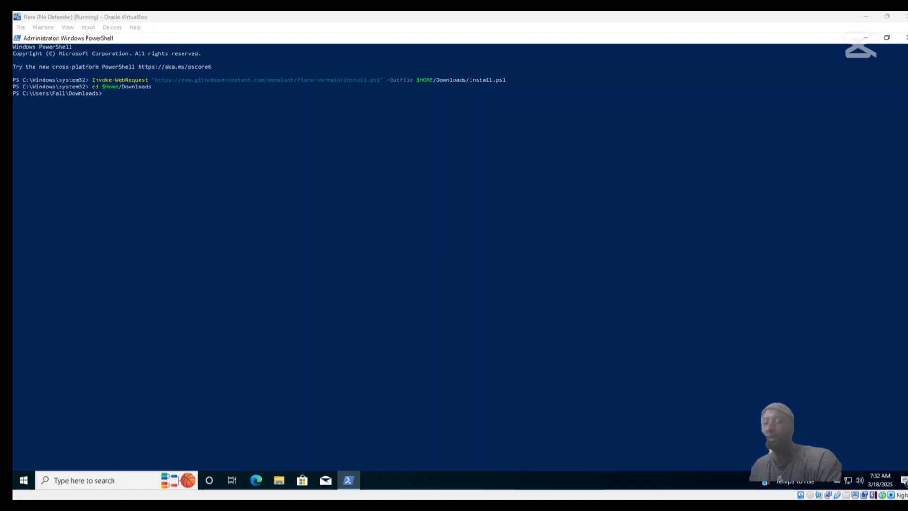
click(188, 125)
text(dir)
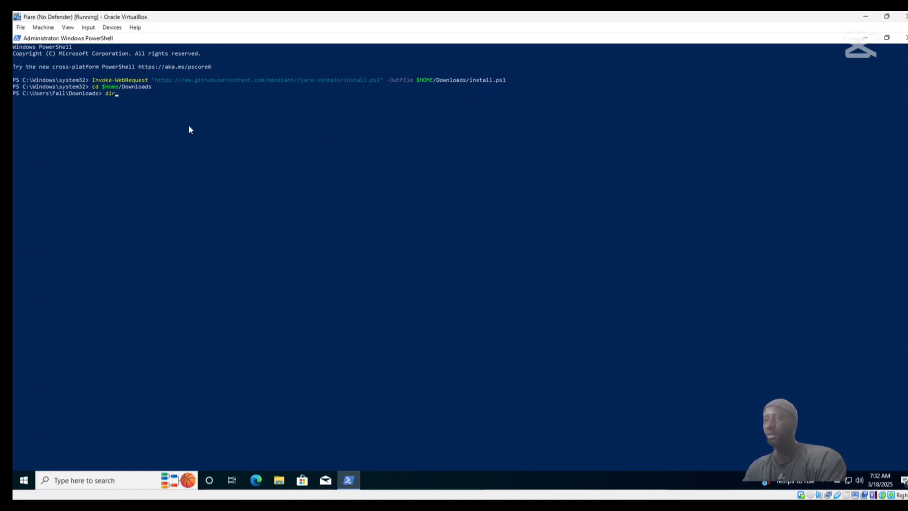
key(Return)
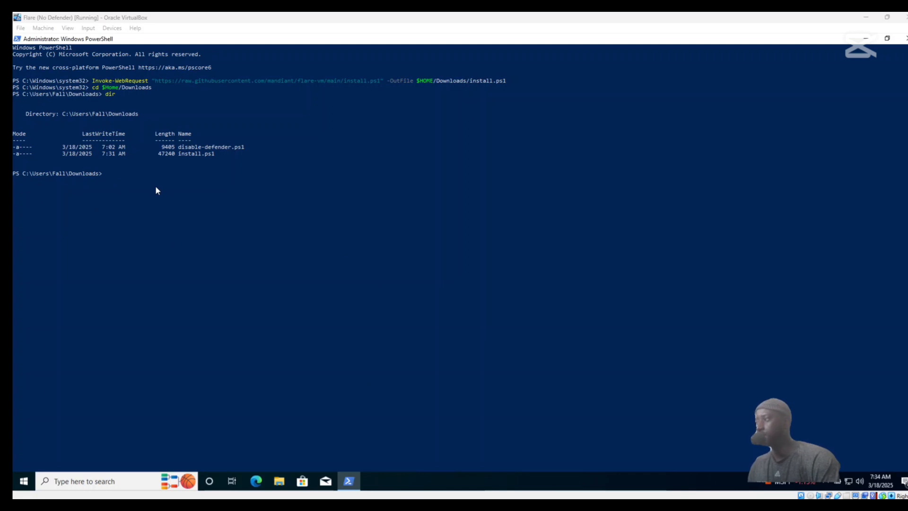
Unblock the downloaded installer by running Unblock-File .\install.ps1.
click(141, 174)
text(Unblock-File .\install.ps1)
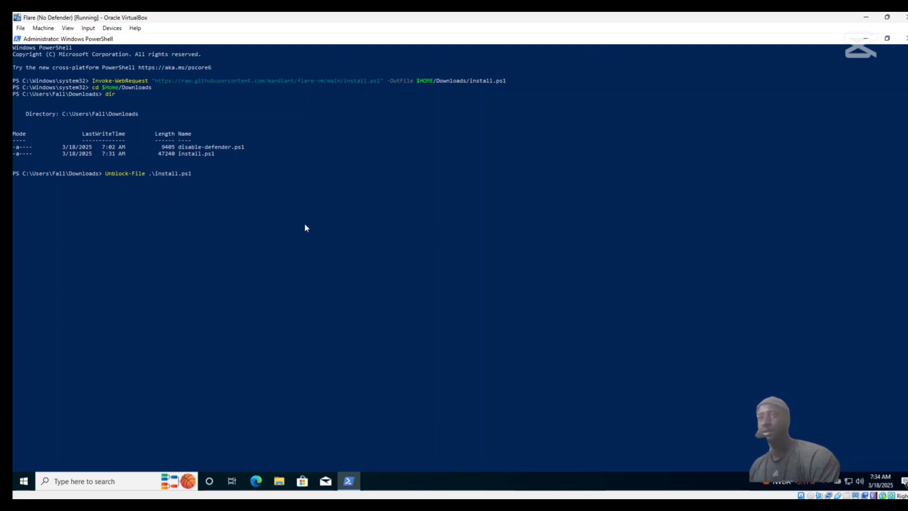
key(Return)
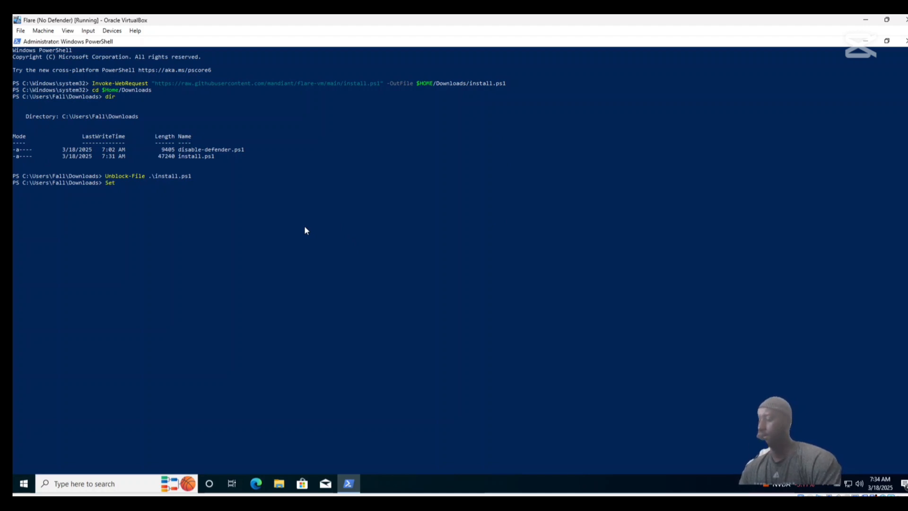
Lift the PowerShell script restrictions by running Set-ExecutionPolicy Unrestricted -Force.
text(Set-ExecutionPolicy Unrestricted)
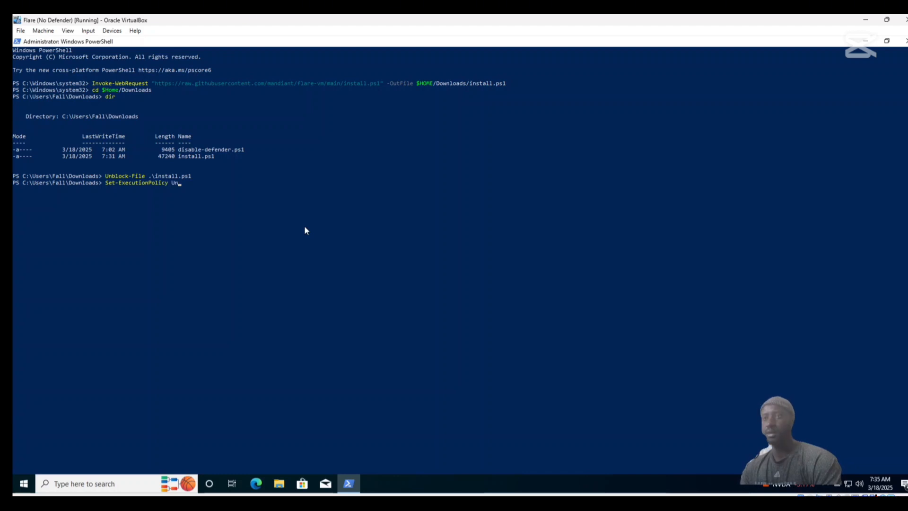
text( -Force)
key(Return)
Run the Flare-VM installer script with .\install.ps1 in the PowerShell session.
text(.\install.ps1)
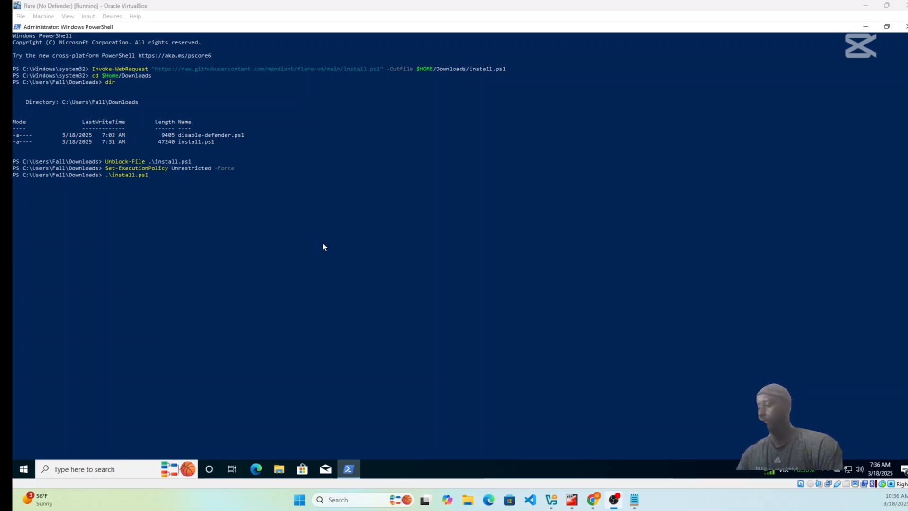
drag(224, 201, 224, 210)
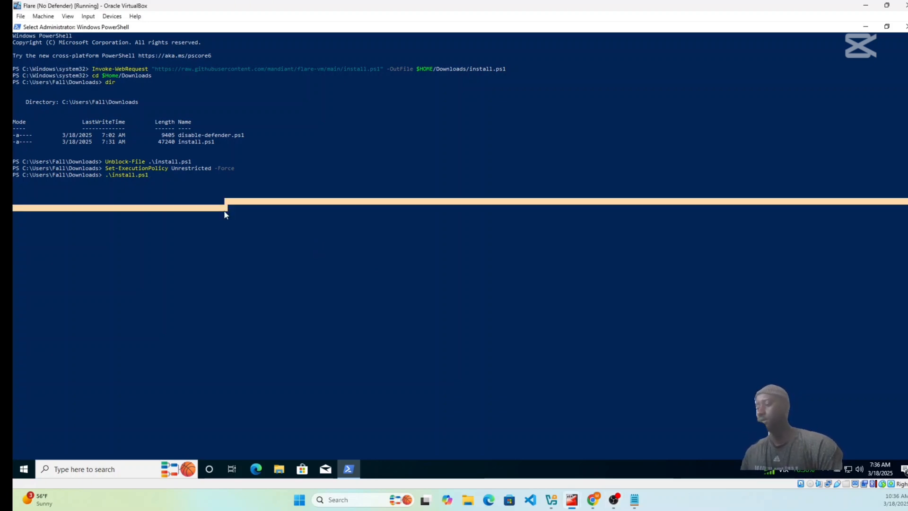
right_click(224, 210)
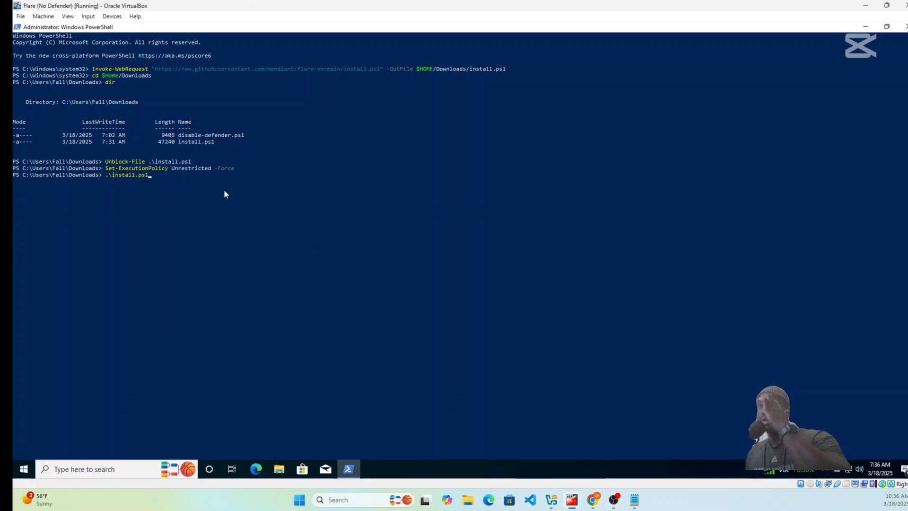
key(Return)
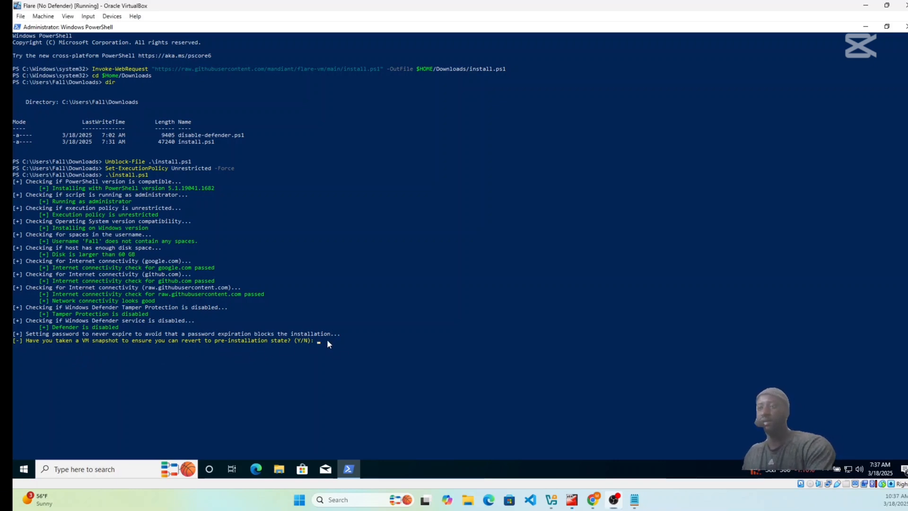
Answer y to the question about a pre-installation VM snapshot and enter the Windows account password for the installer.
text(y)
key(Return)
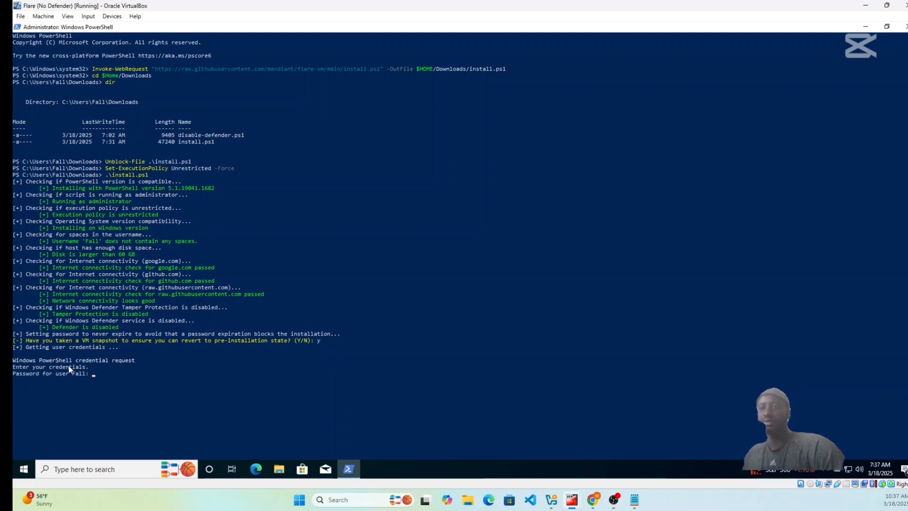
text(**********)
key(Return)
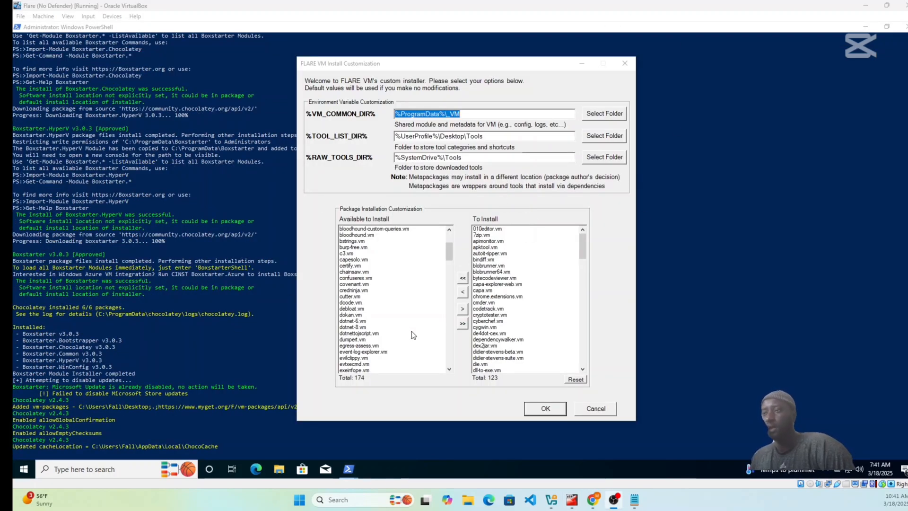
Add debloat.vm to the packages to install, keep the default folders, and start the Flare-VM installation.
click(355, 309)
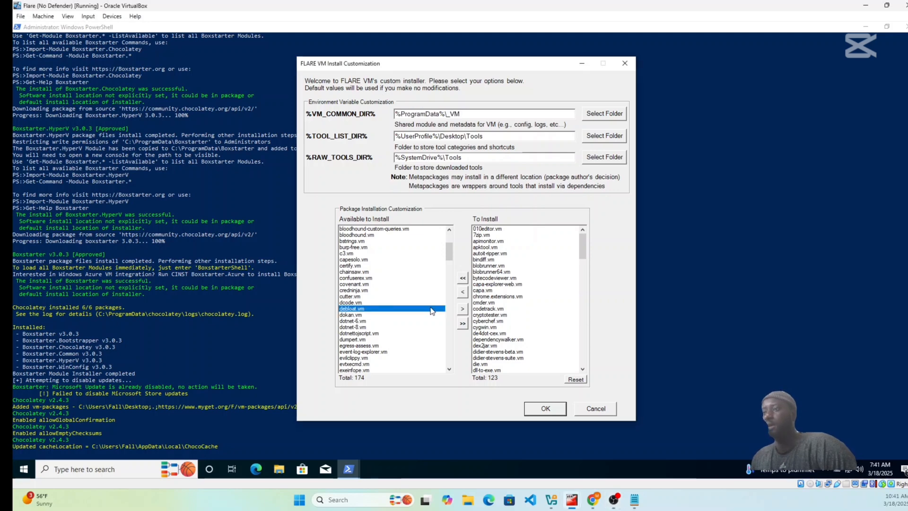
click(463, 310)
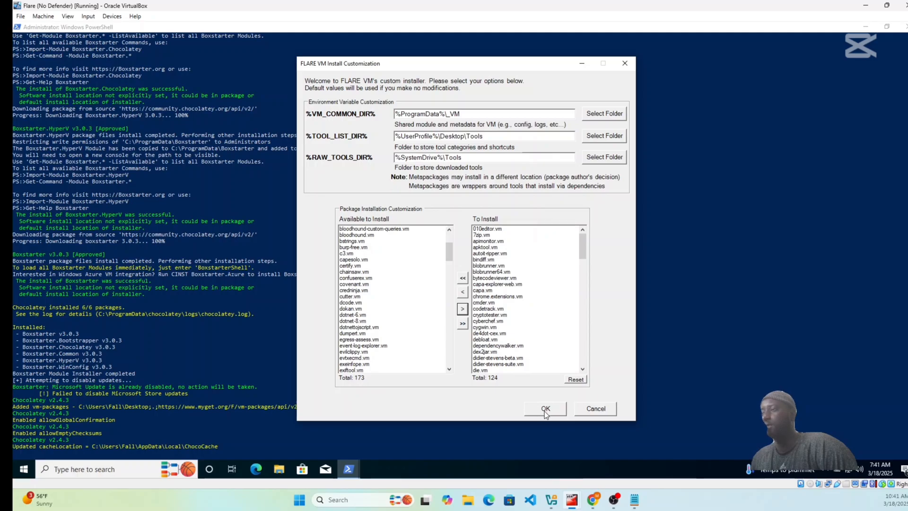
click(545, 410)
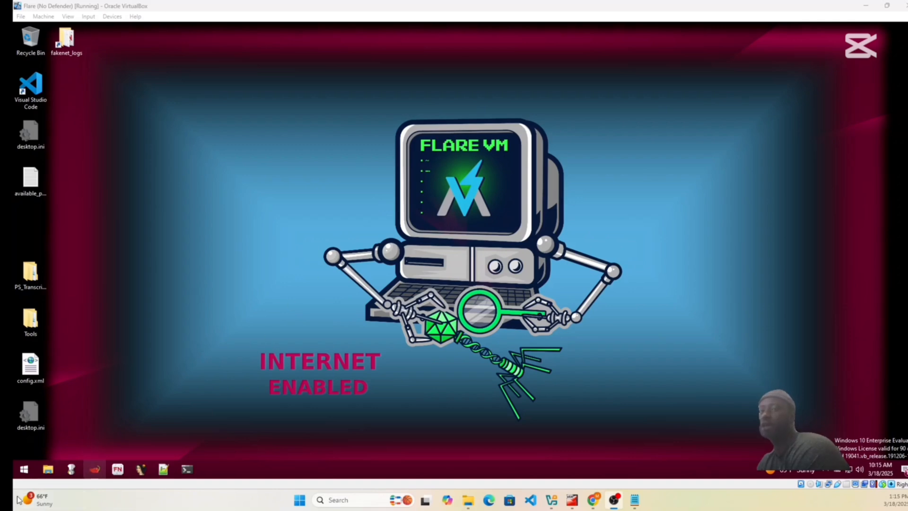
Open Optional features from Add or remove programs, look through the installed features, and close Settings.
right_click(27, 469)
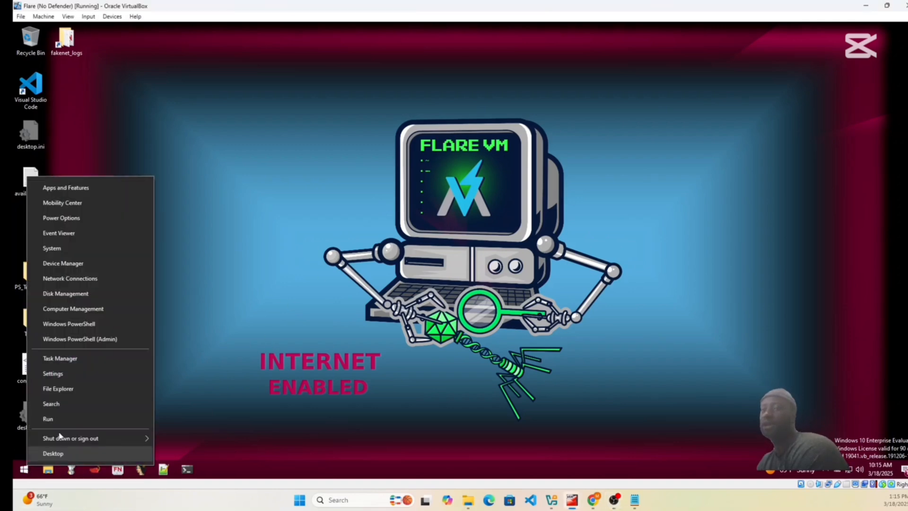
click(64, 404)
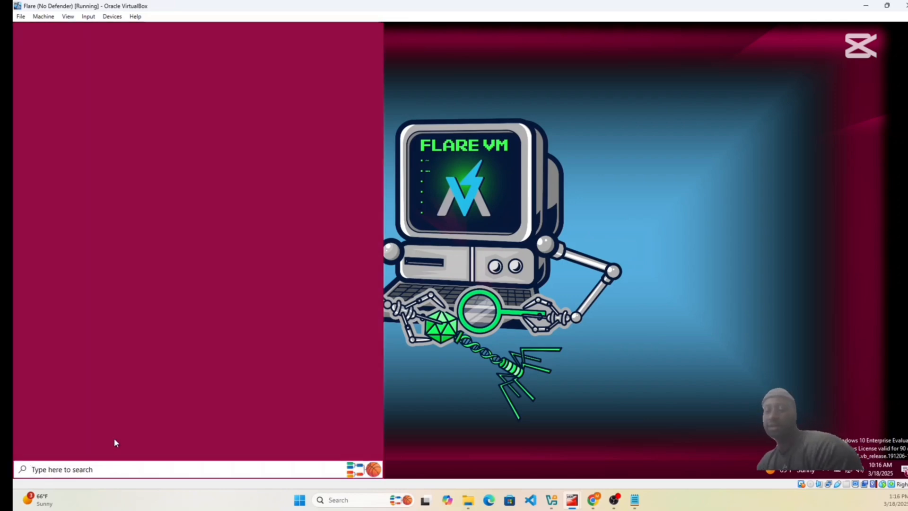
text(ad)
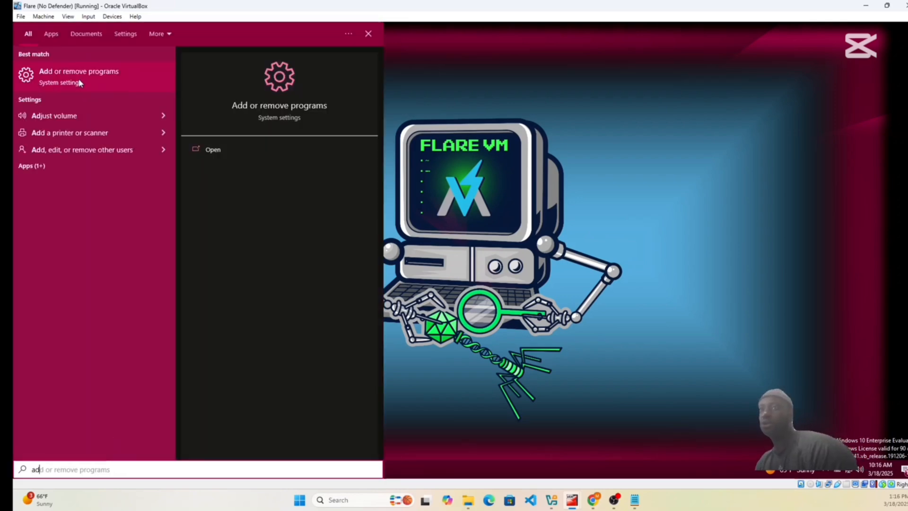
click(81, 80)
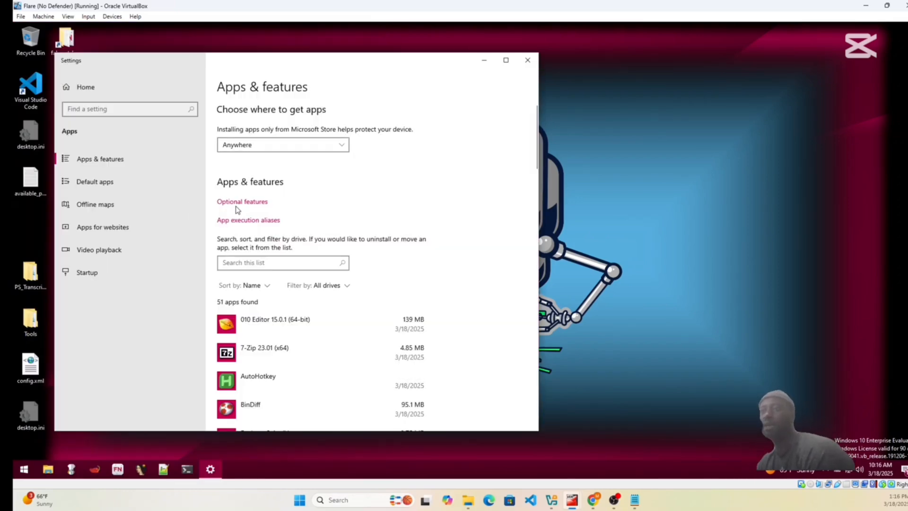
click(241, 203)
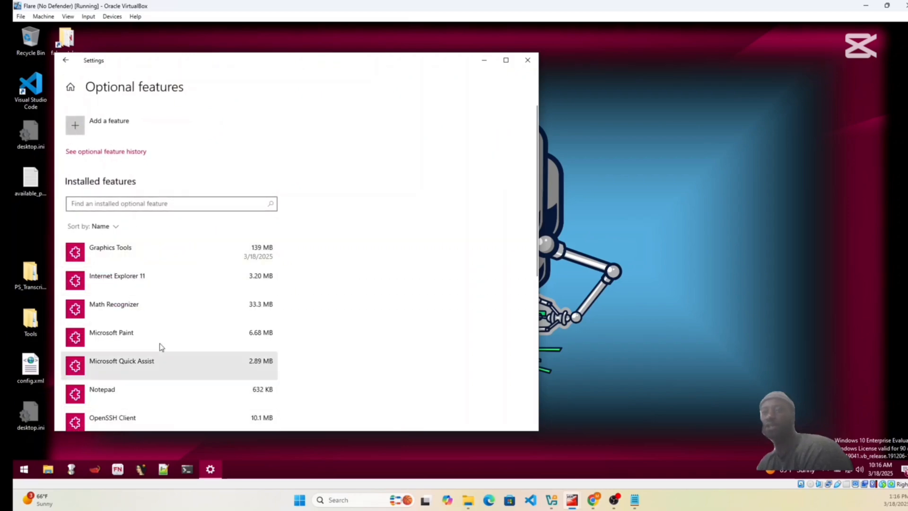
scroll(160, 341, down, 3)
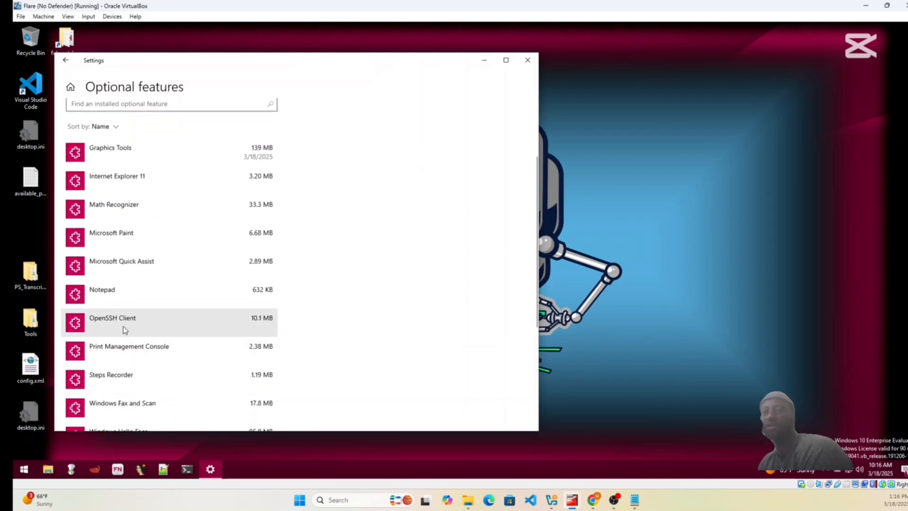
scroll(118, 324, down, 3)
scroll(118, 331, up, 6)
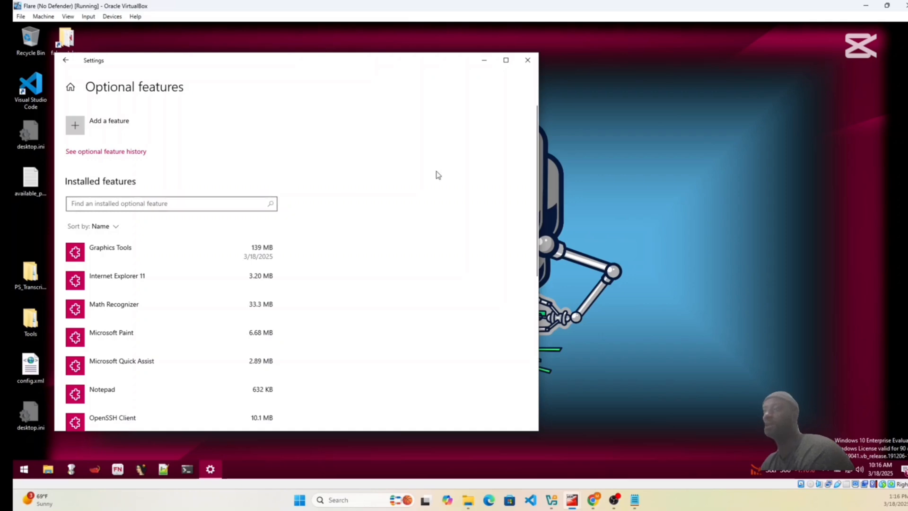
click(527, 60)
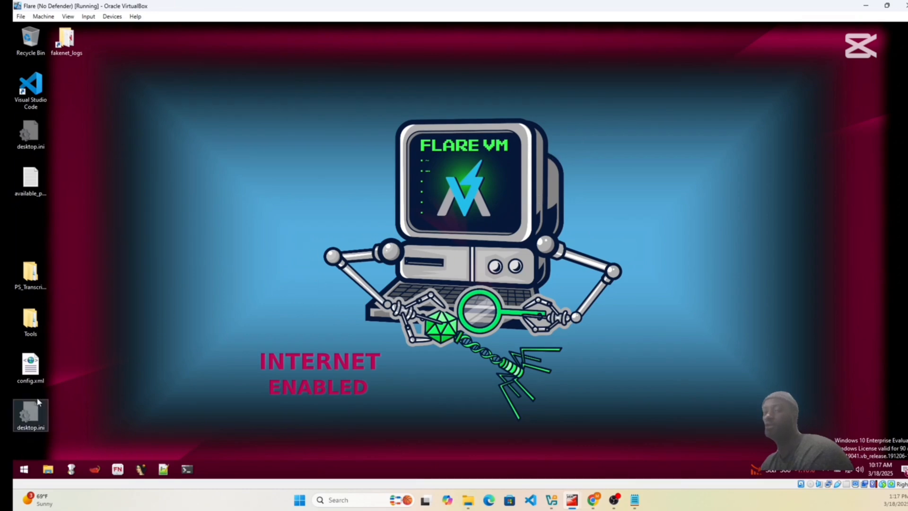
Shut down the Flare virtual machine and switch to the VirtualBox Manager.
click(25, 468)
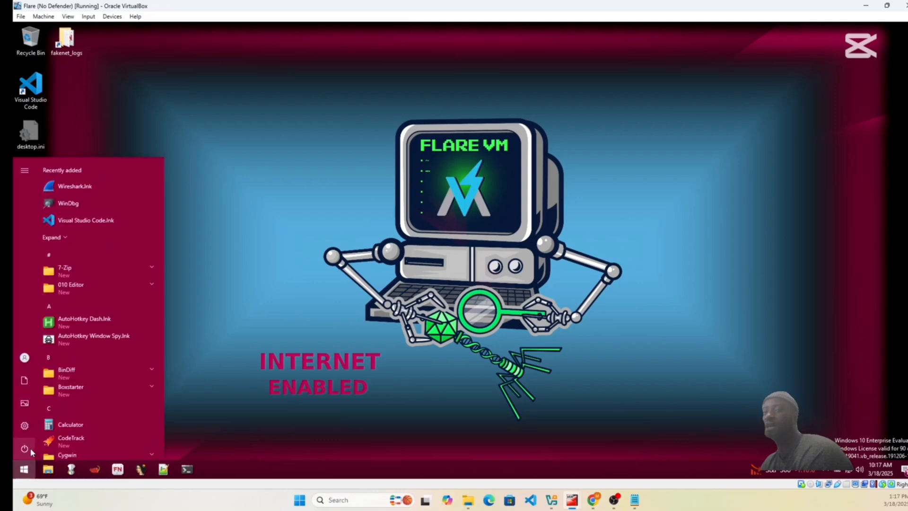
click(25, 448)
click(49, 411)
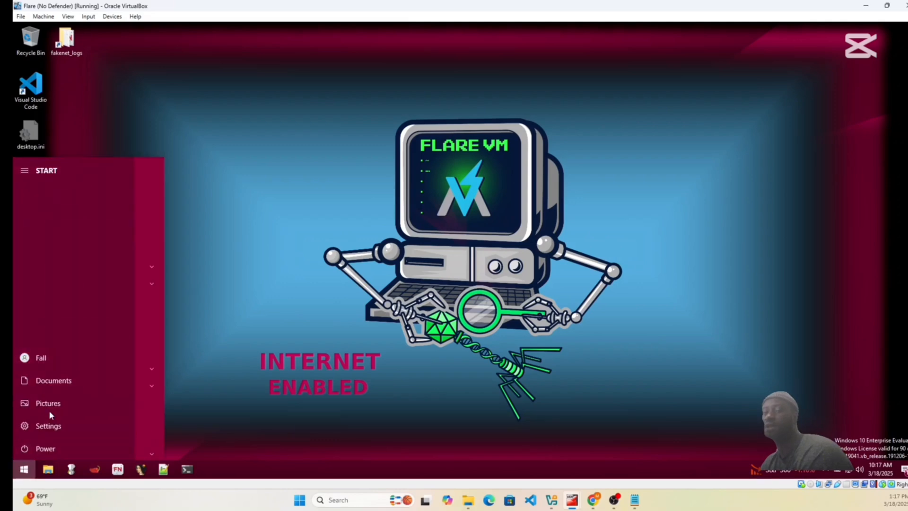
mouse_move(552, 505)
click(550, 447)
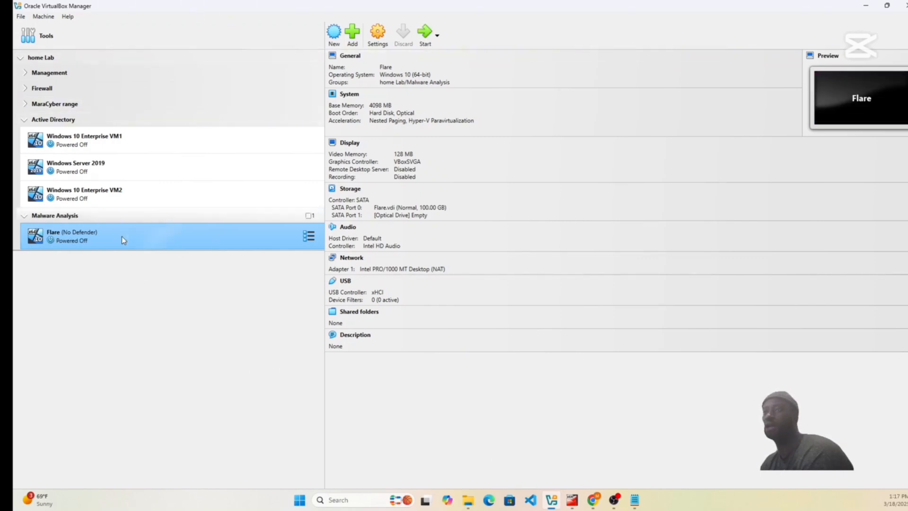
Attach the Flare machine's network Adapter 1 to the Internal Network named LAN 3 and save the settings.
click(384, 36)
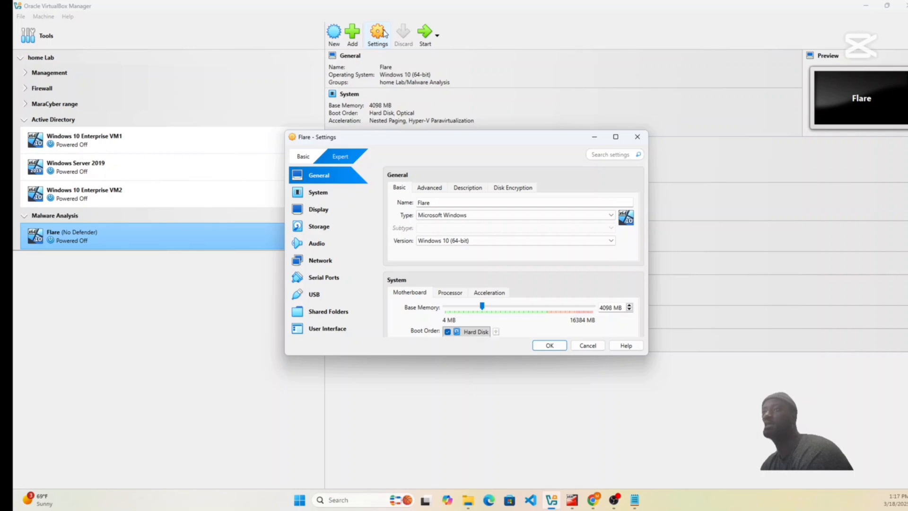
click(317, 261)
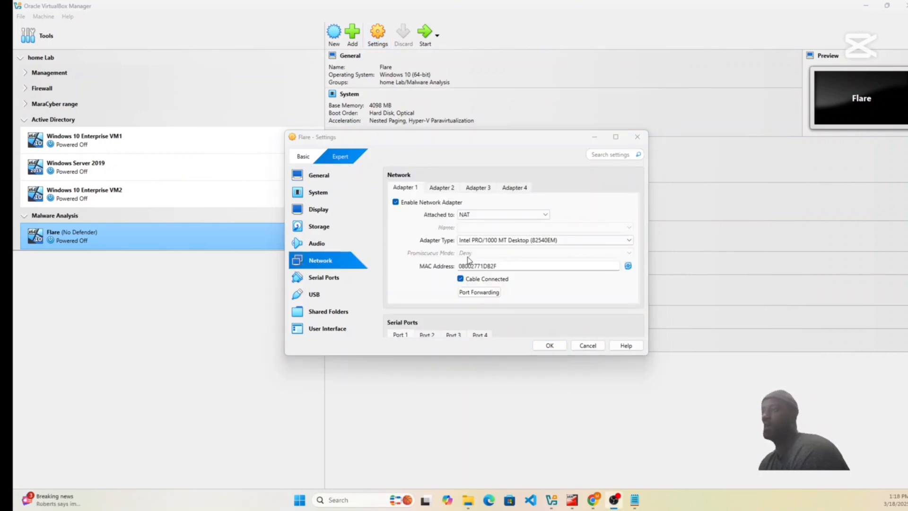
click(504, 215)
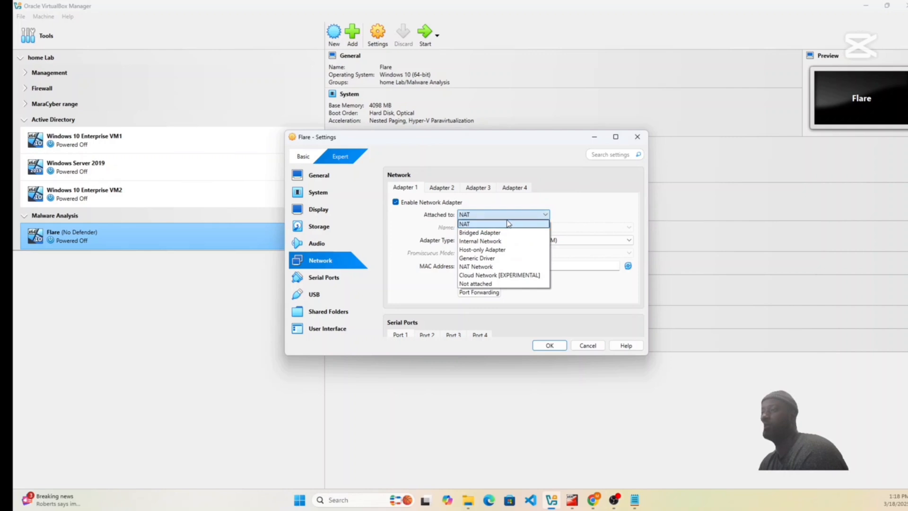
click(510, 241)
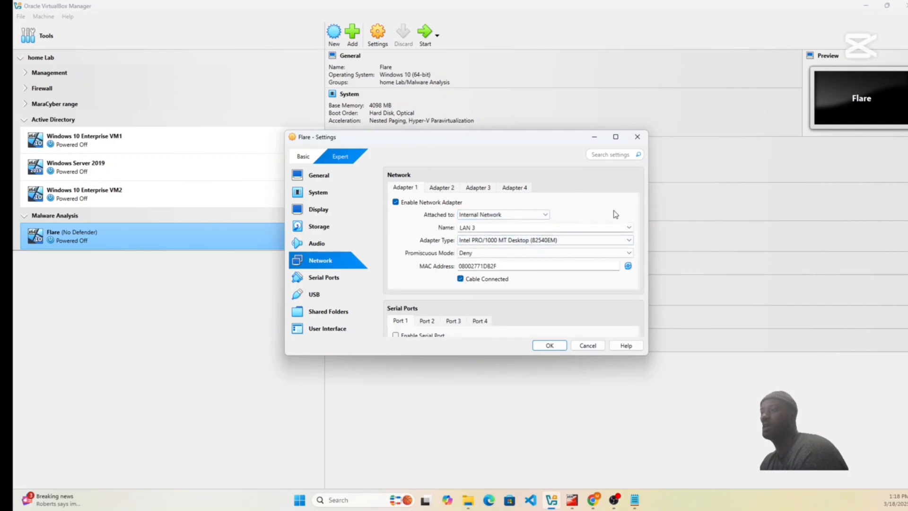
click(629, 227)
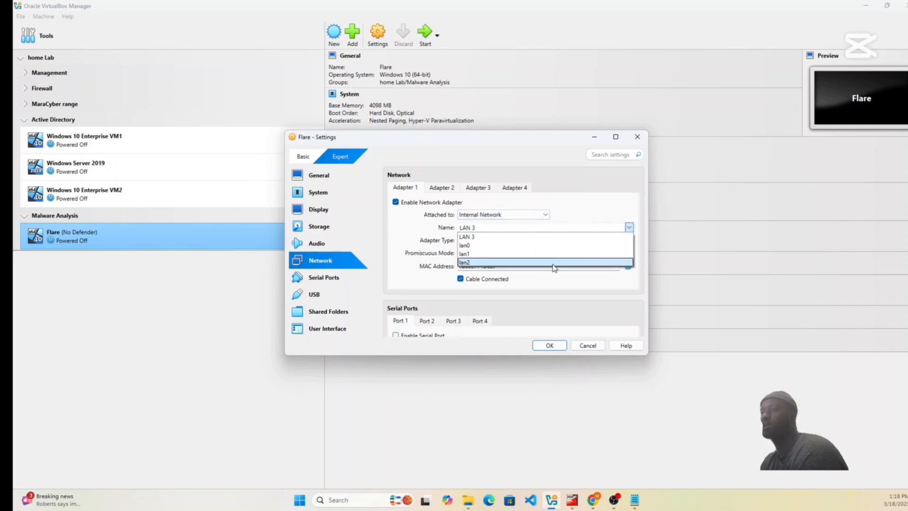
click(496, 237)
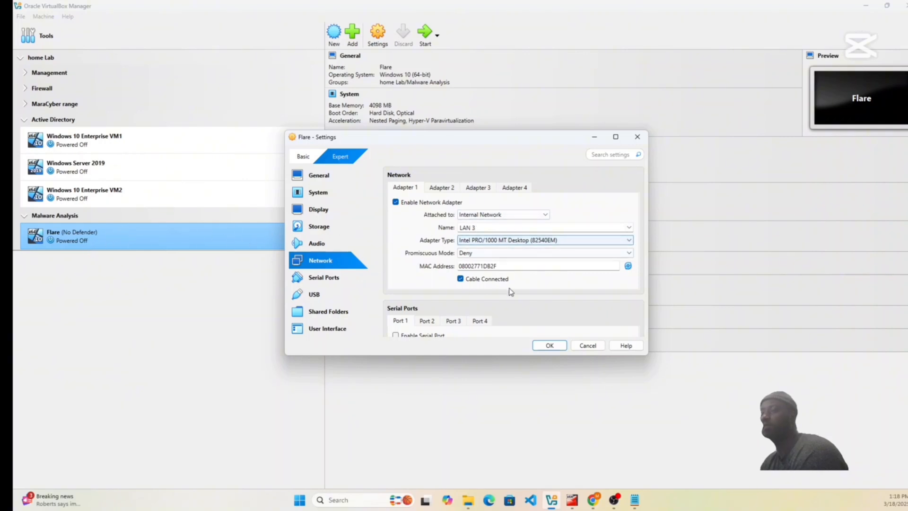
click(549, 345)
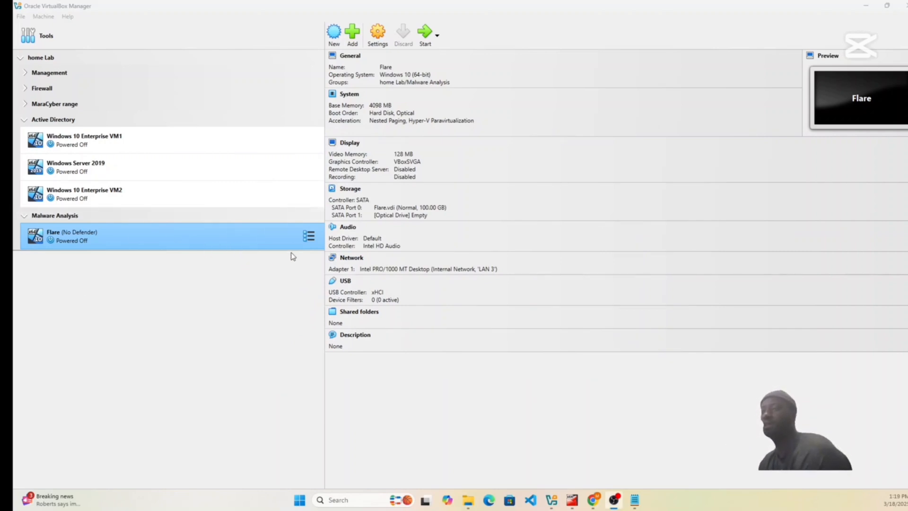
Take a snapshot of the powered-off Flare machine named flareeee.
click(313, 239)
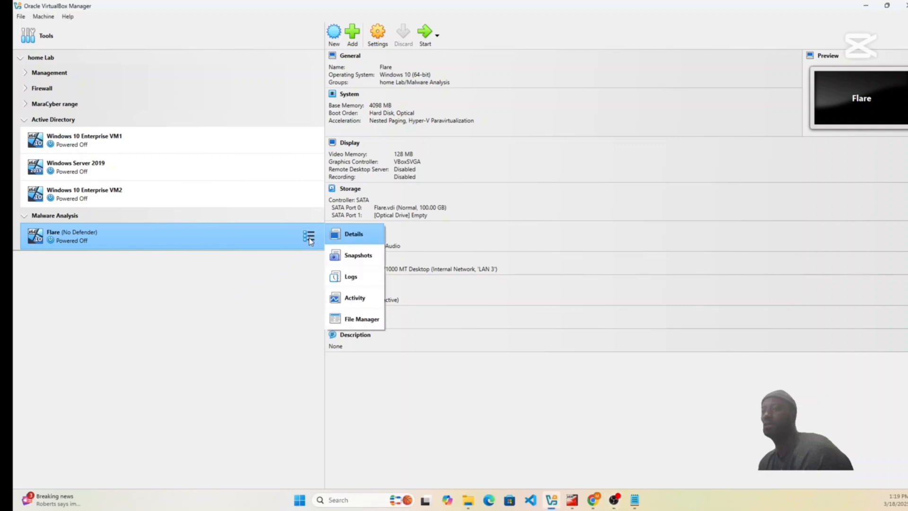
click(348, 261)
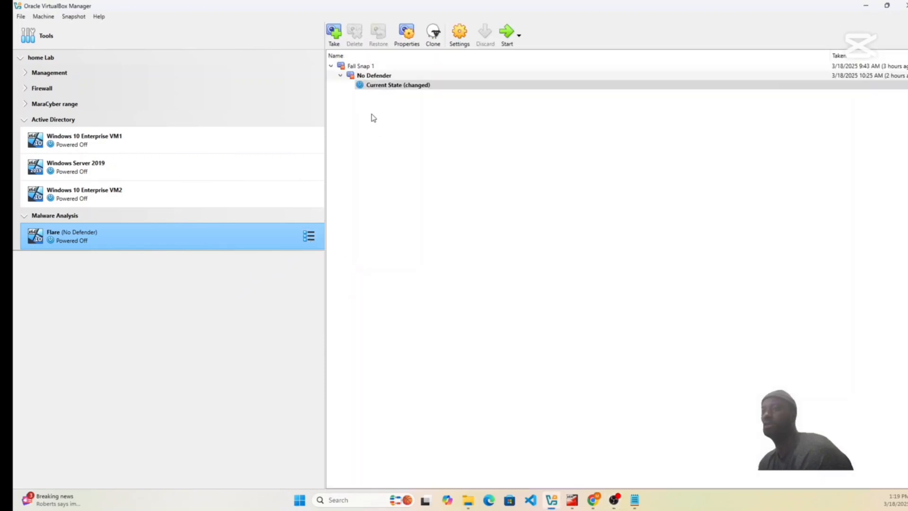
click(332, 34)
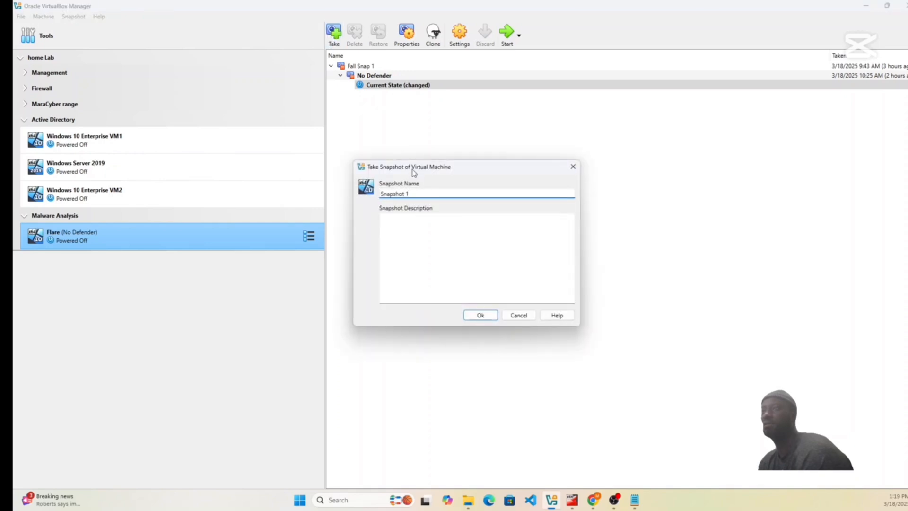
key(BackSpace)
key(BackSpace)
key(BackSpace)
key(BackSpace)
key(BackSpace)
key(BackSpace)
key(BackSpace)
key(BackSpace)
key(BackSpace)
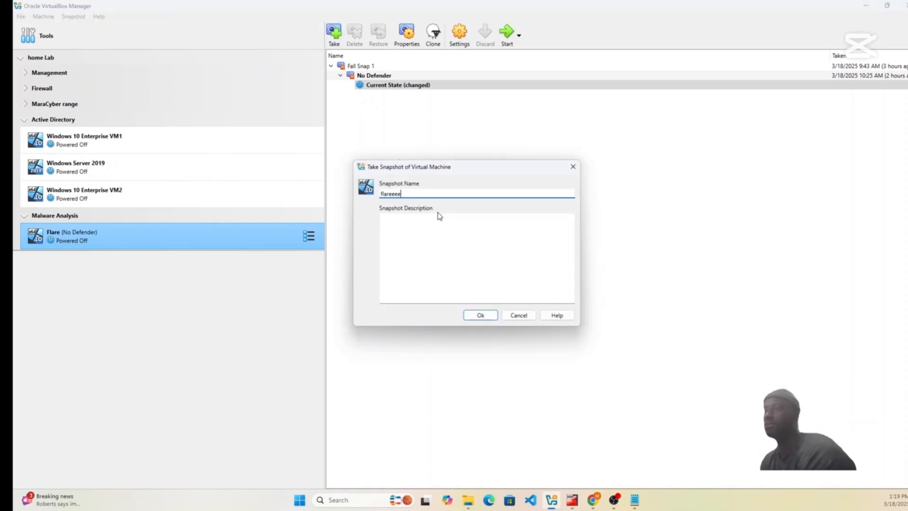
text(flareeee)
click(482, 314)
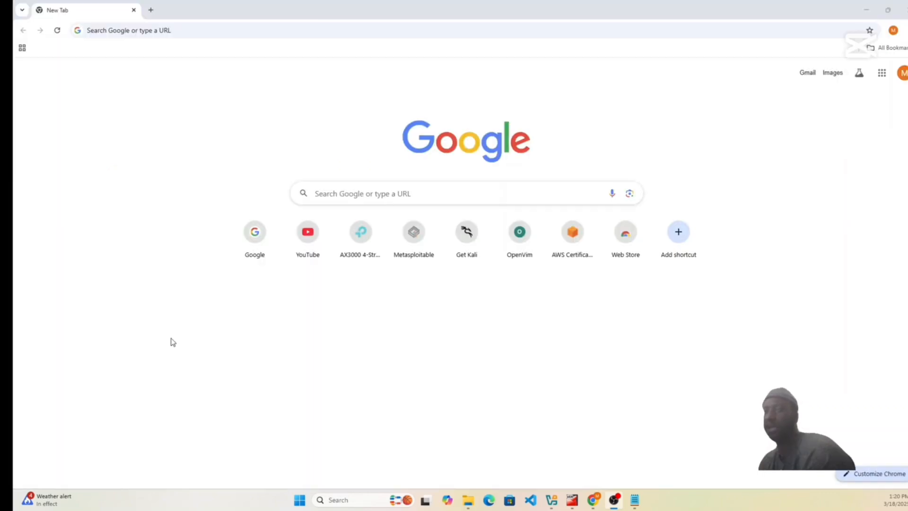
Search Google for "remnux iso" in the Chrome browser.
click(393, 194)
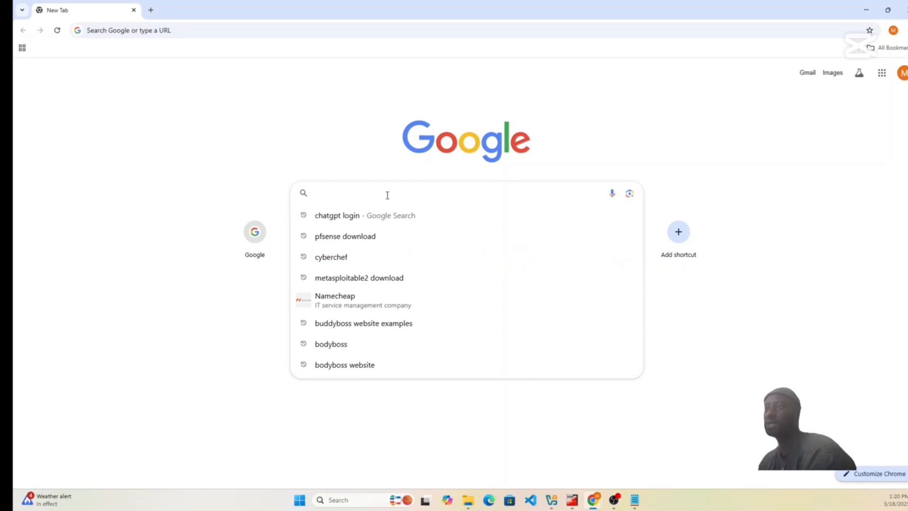
text(remnux iso)
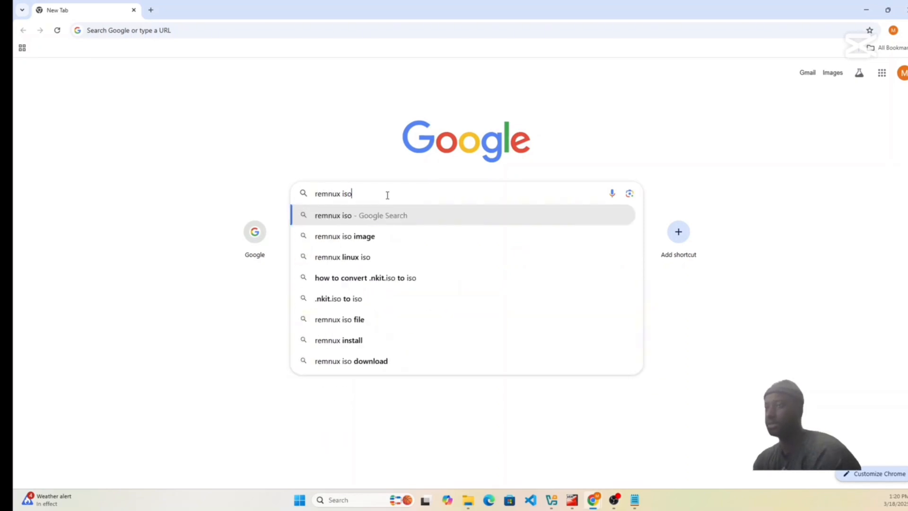
key(Return)
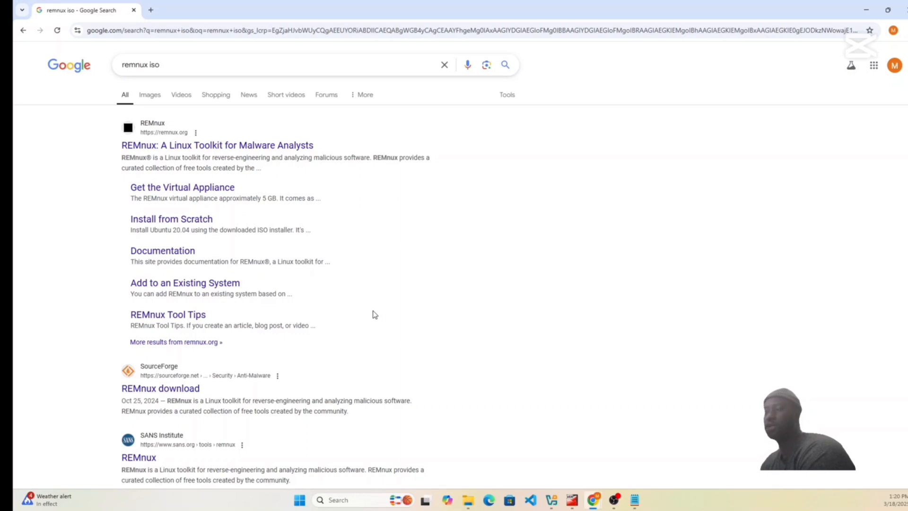
Download the VirtualBox OVA of REMnux from the primary Box link on the REMnux site and check the download.
click(191, 147)
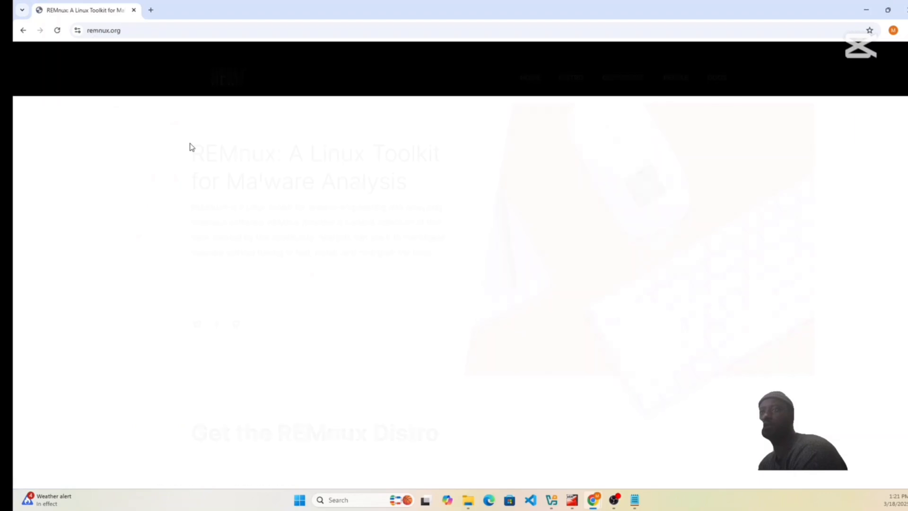
scroll(186, 197, down, 7)
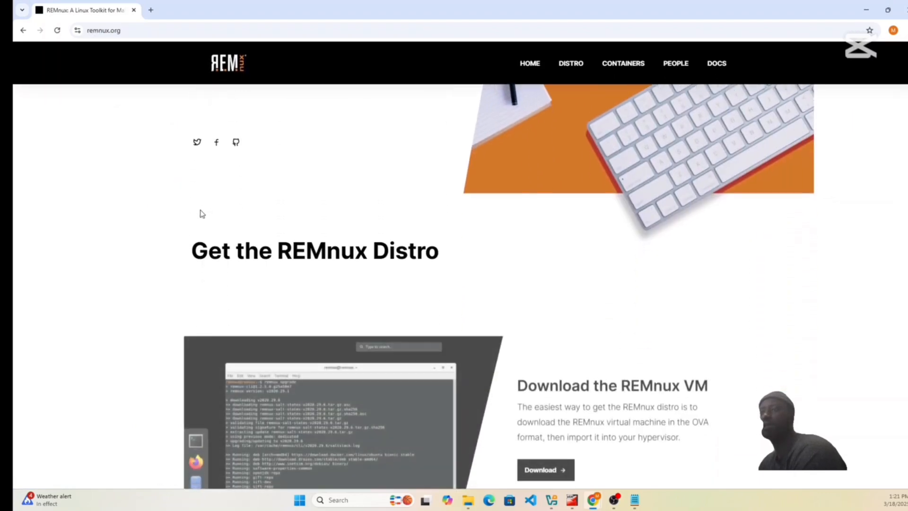
click(546, 341)
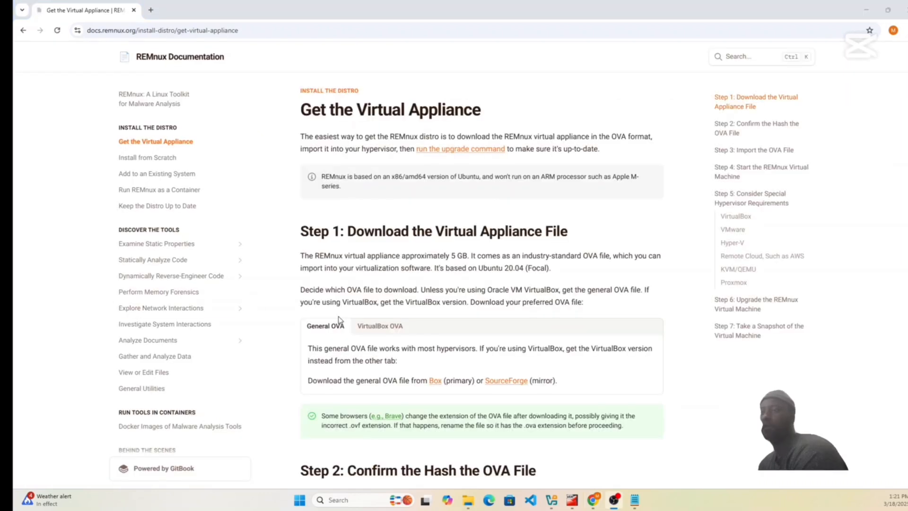
click(384, 330)
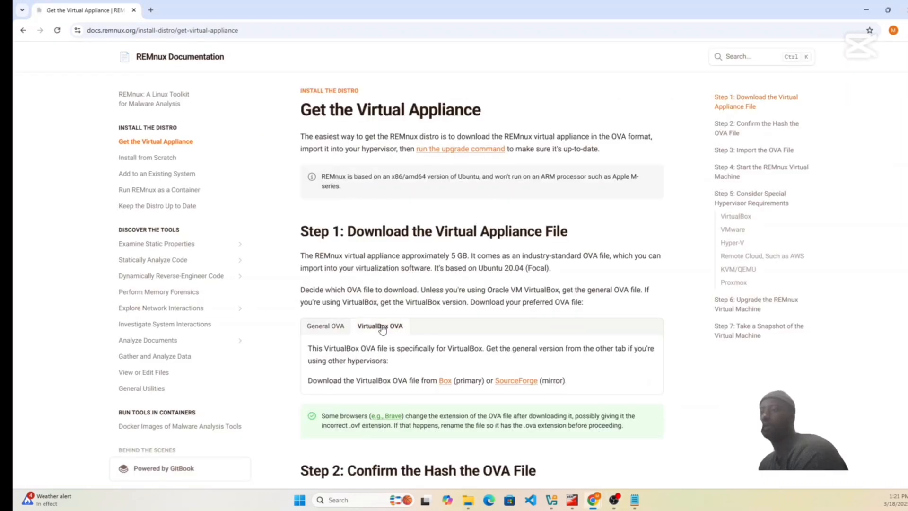
click(445, 384)
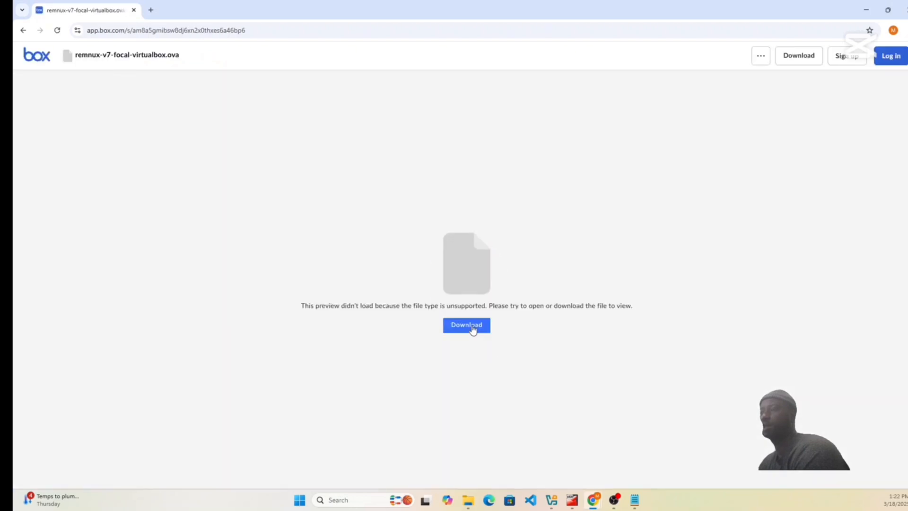
click(472, 327)
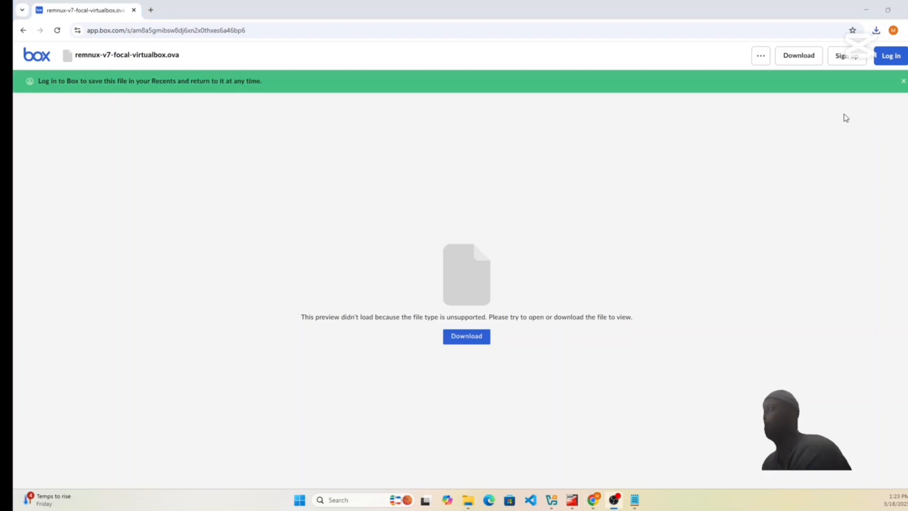
click(878, 31)
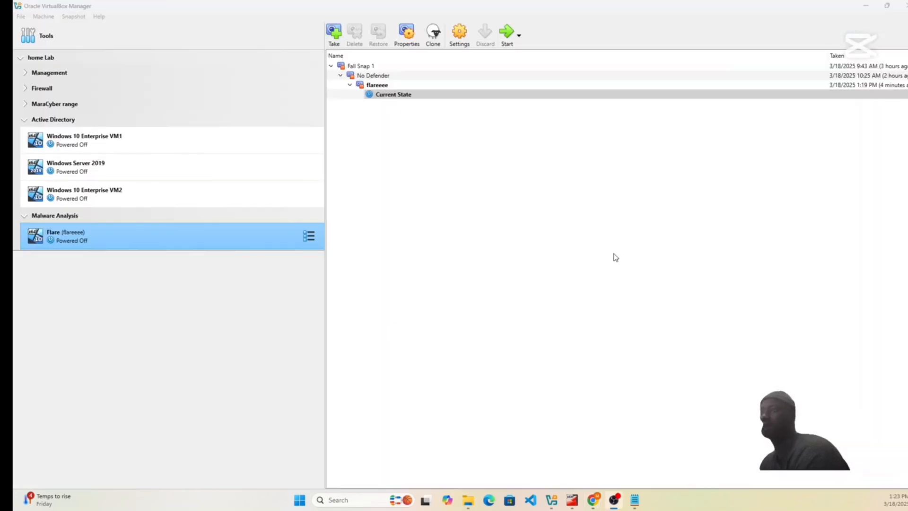
Switch to VirtualBox Manager and choose remnux-v7-focal-virtualbox from the Downloads folder as the appliance to import.
click(309, 235)
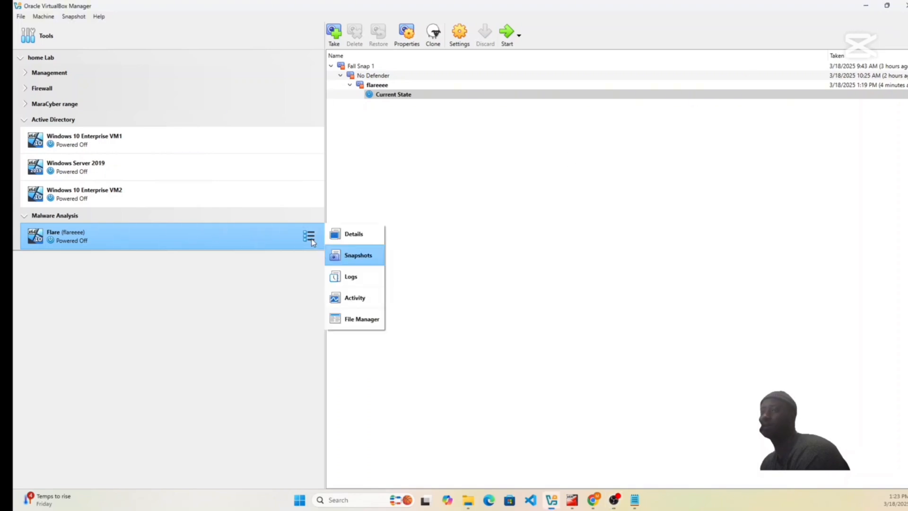
click(351, 234)
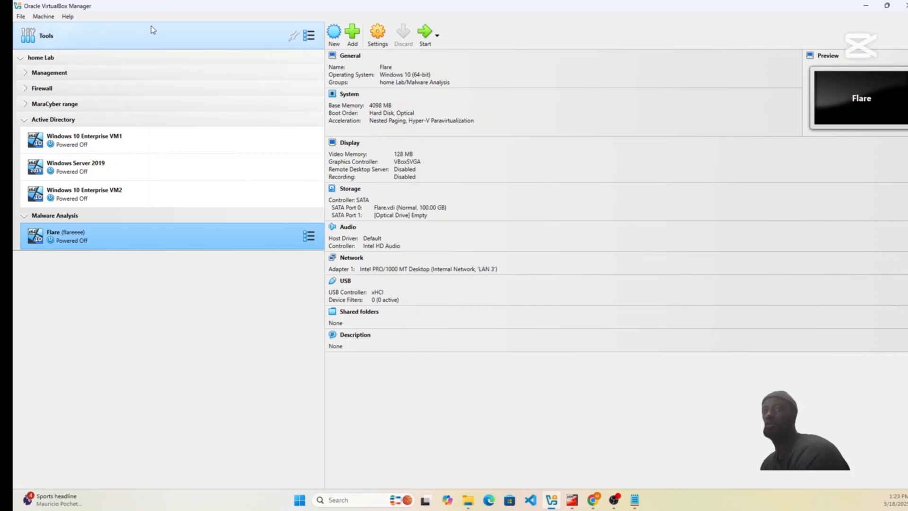
click(146, 39)
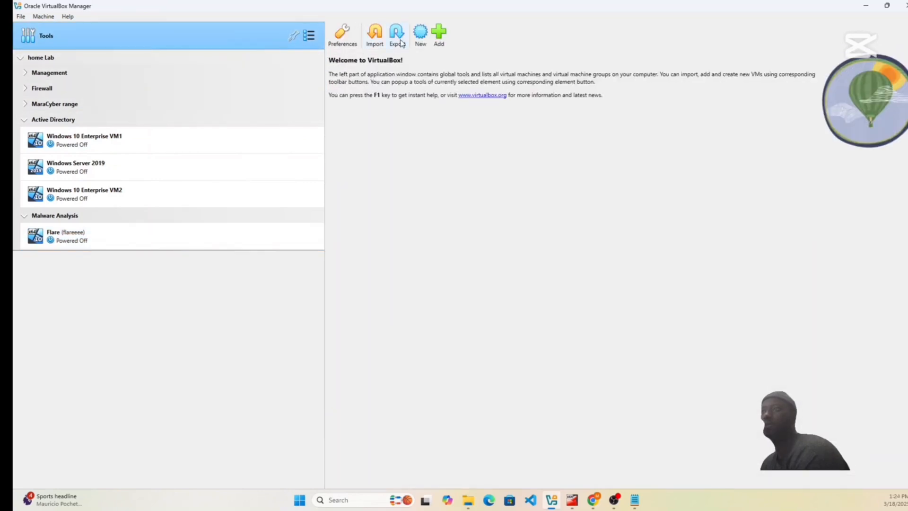
click(379, 37)
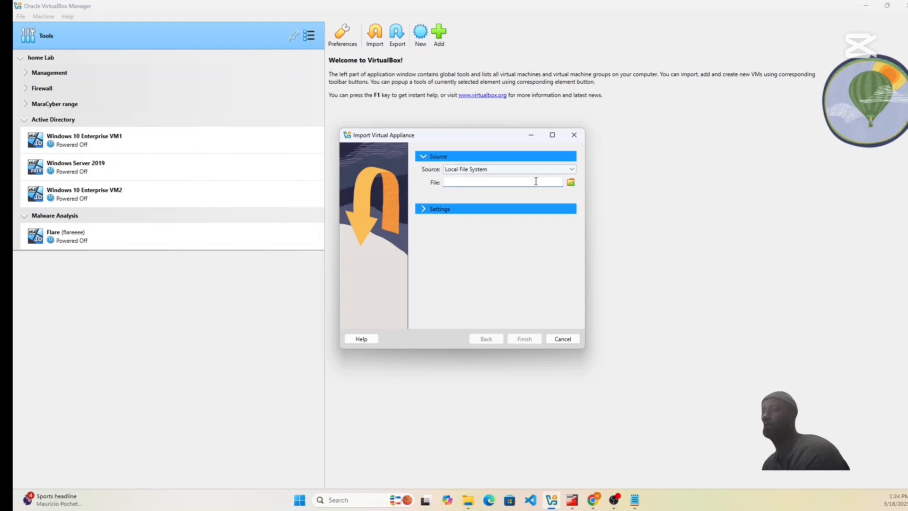
click(571, 184)
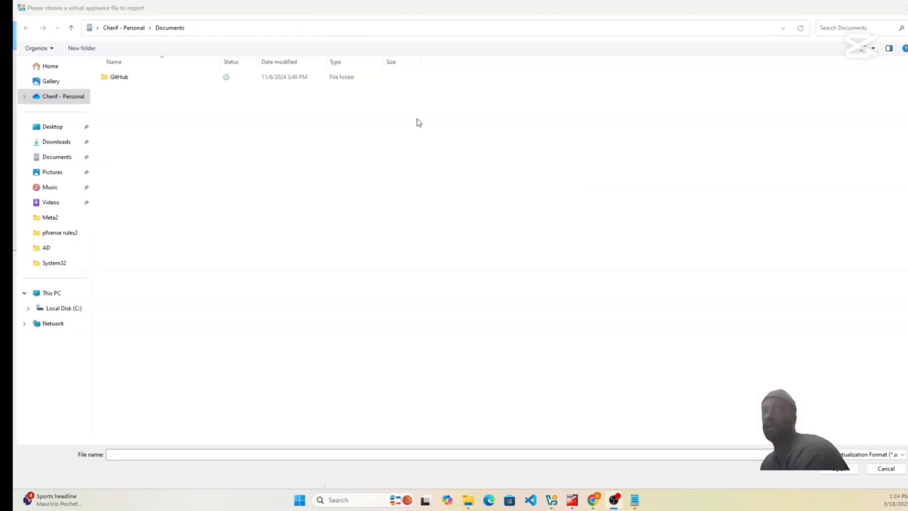
click(49, 147)
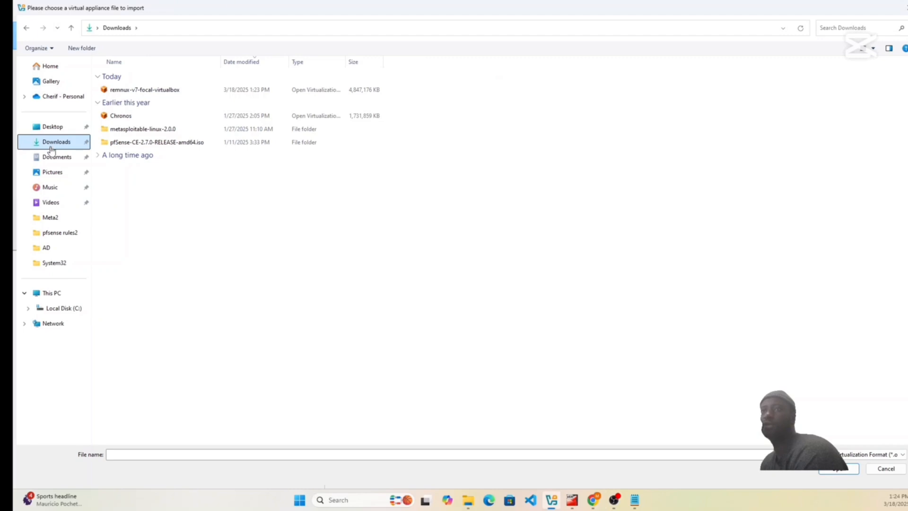
click(164, 94)
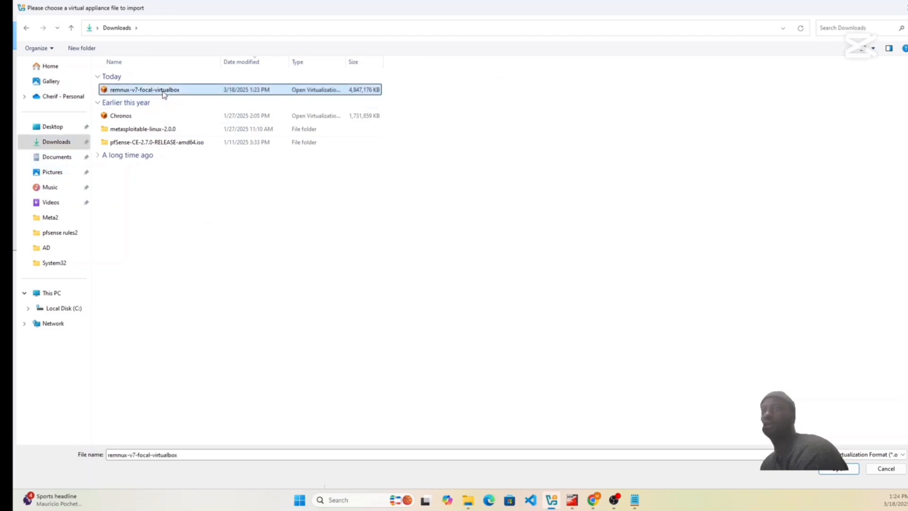
click(845, 468)
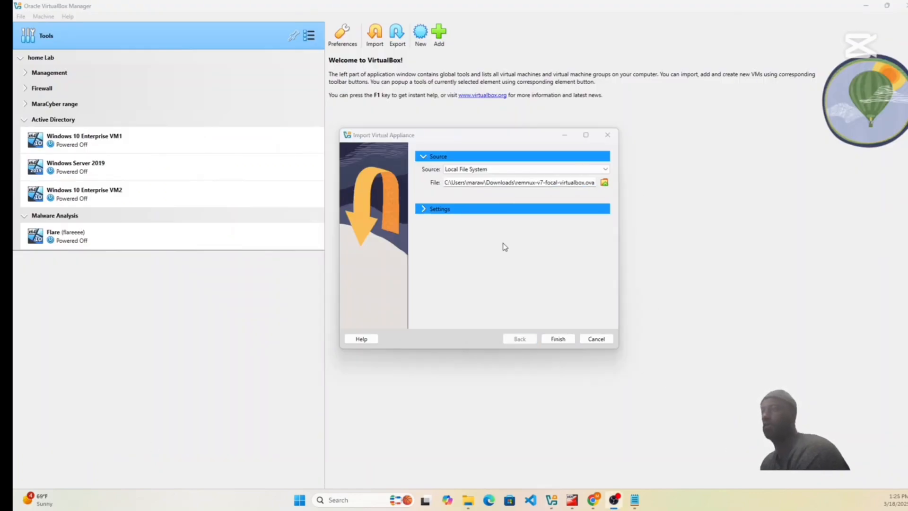
Set the MAC address policy to generate new addresses for all network adapters and import the appliance.
click(425, 209)
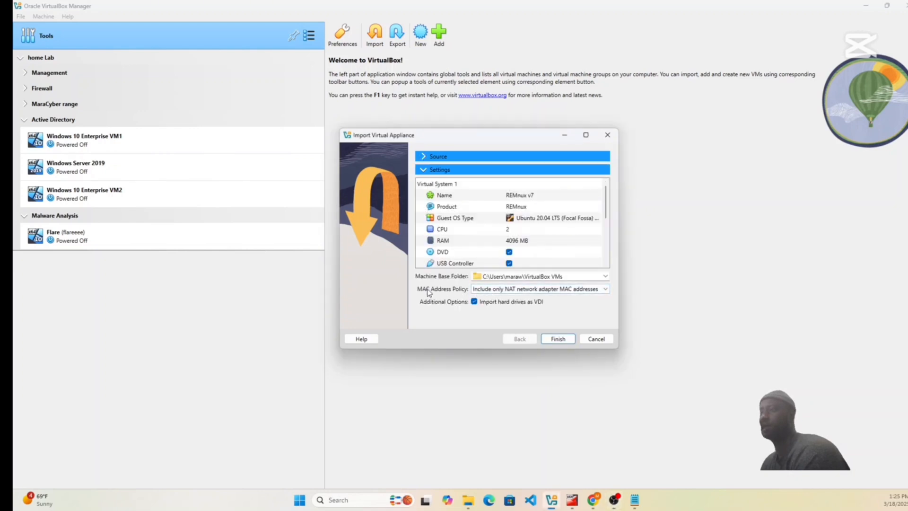
click(604, 294)
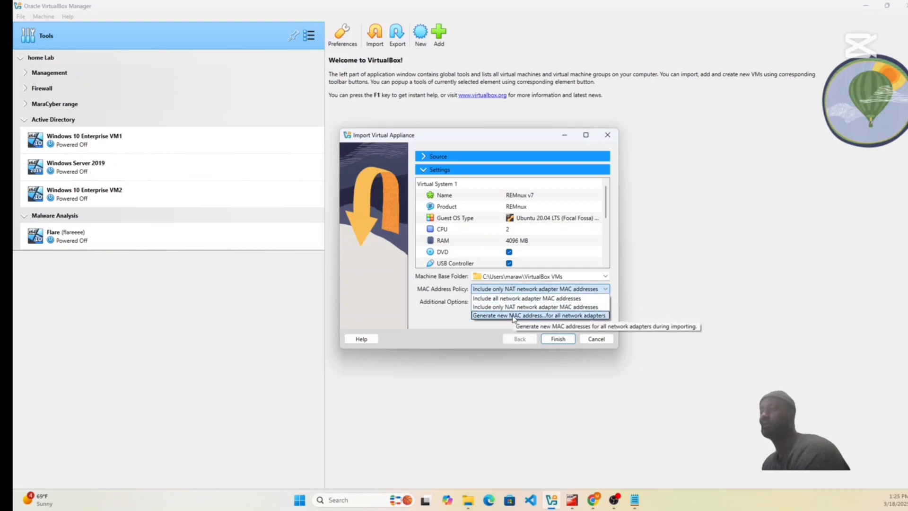
click(514, 316)
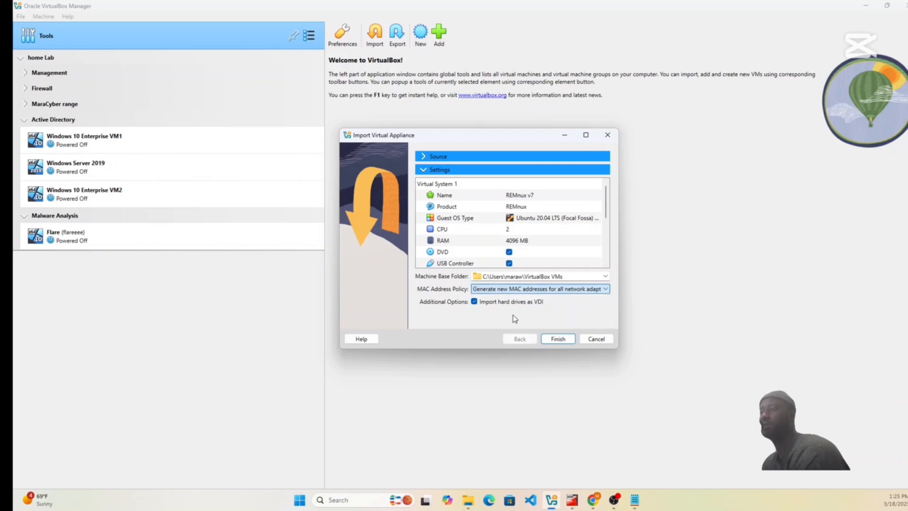
click(557, 340)
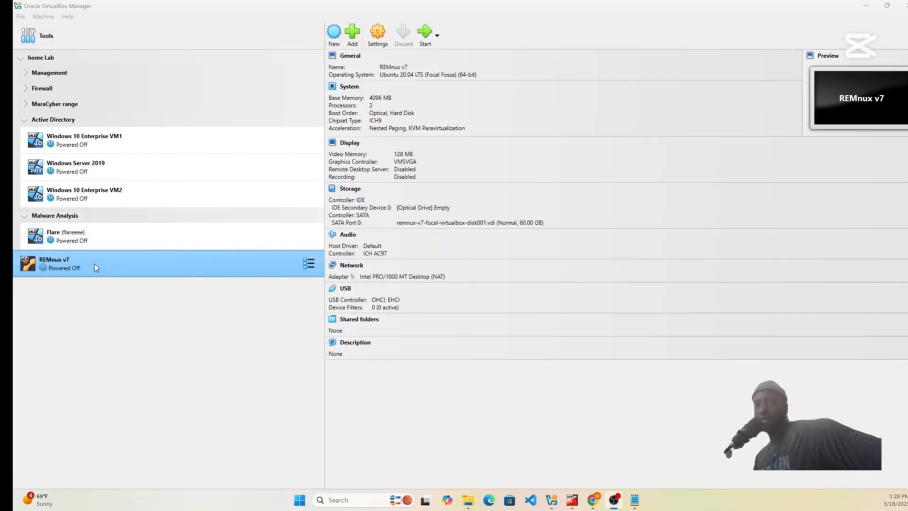
Move the REMnux v7 machine to the home Lab/Malware Analysis group.
click(93, 266)
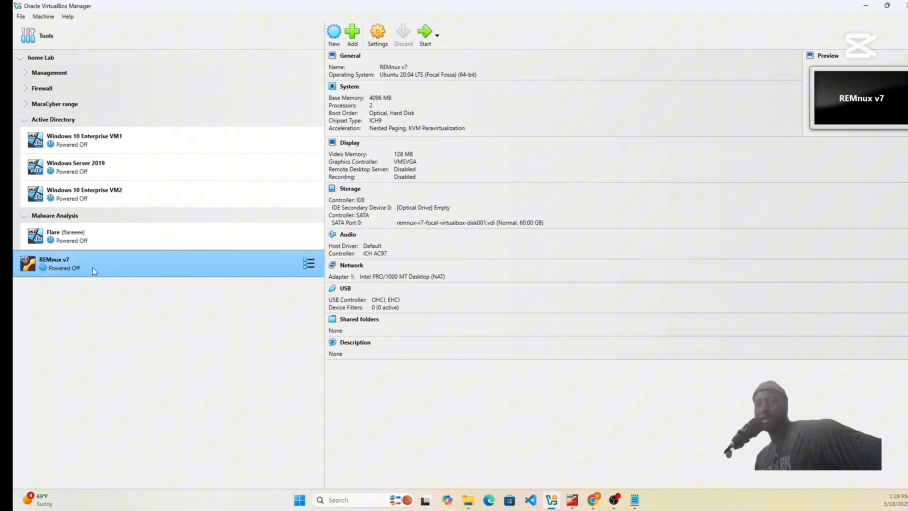
right_click(93, 267)
mouse_move(164, 334)
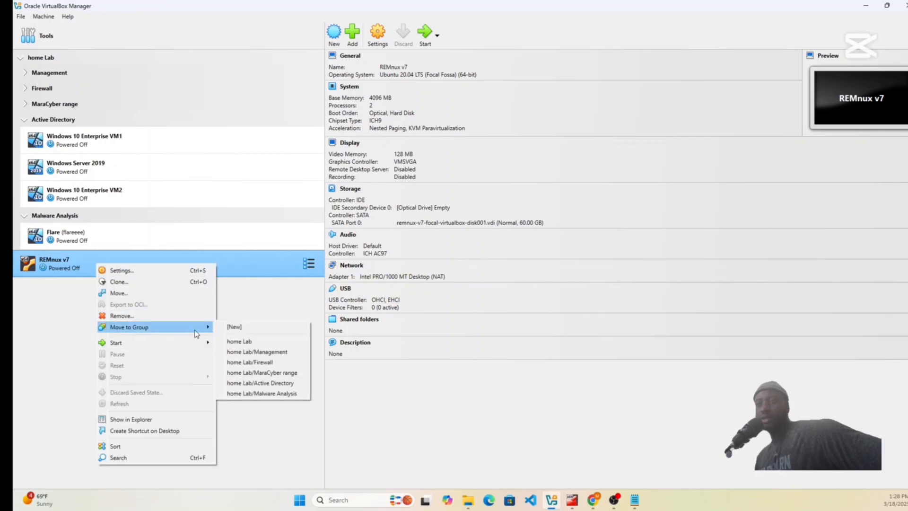
click(258, 395)
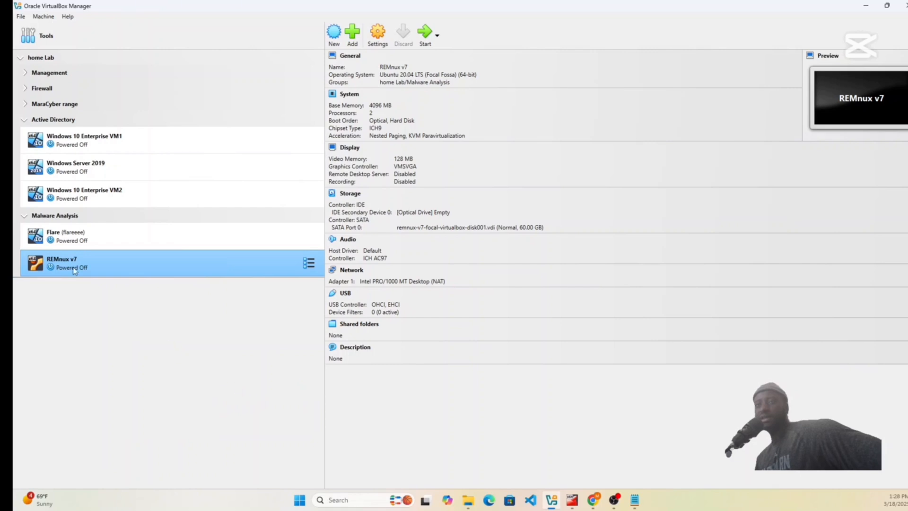
click(25, 216)
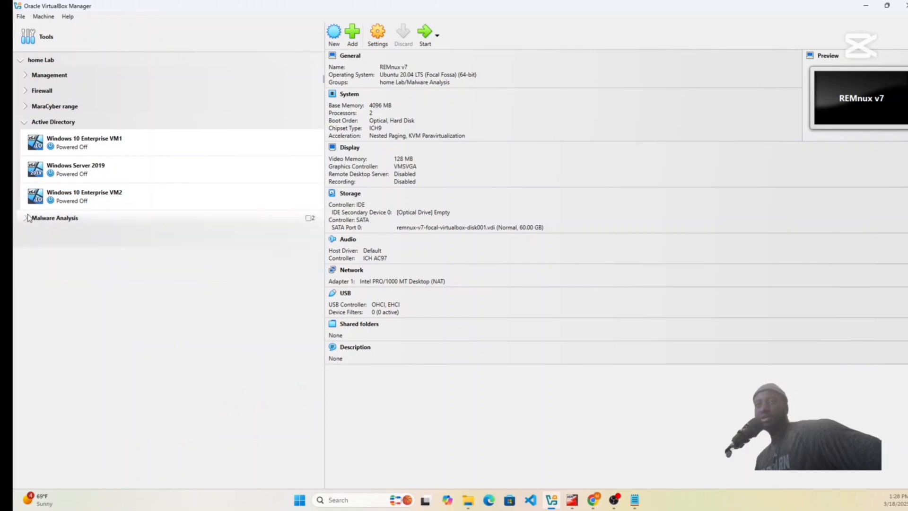
click(25, 217)
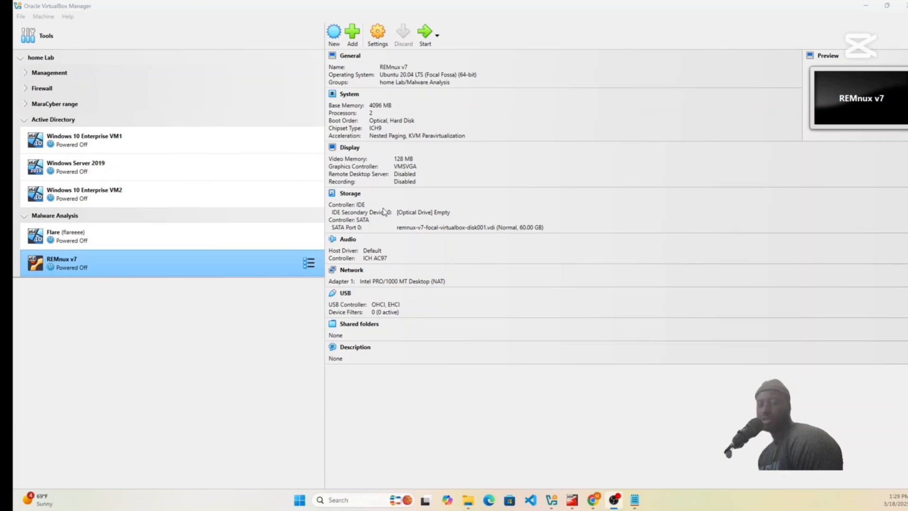
Put Hard Disk first in the REMnux v7 boot order, turn off the UTC hardware clock, and save the settings.
click(149, 266)
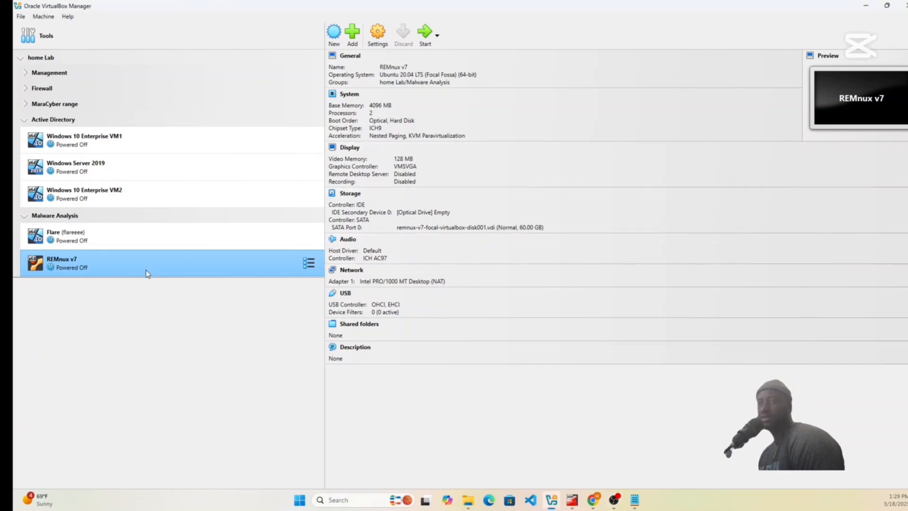
click(378, 37)
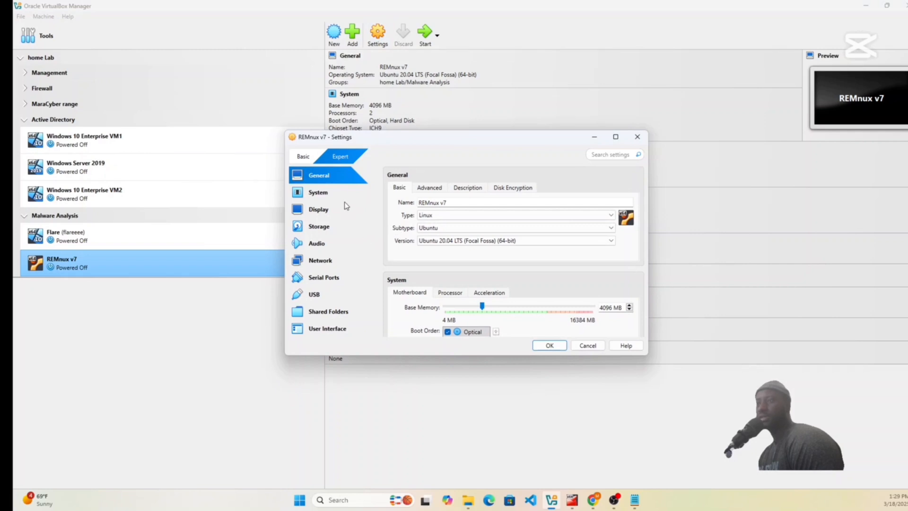
click(331, 192)
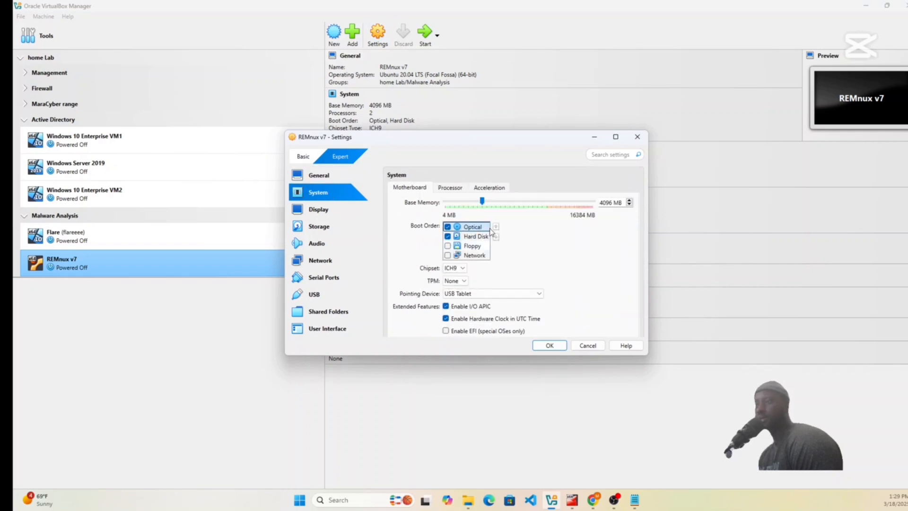
click(473, 236)
click(496, 228)
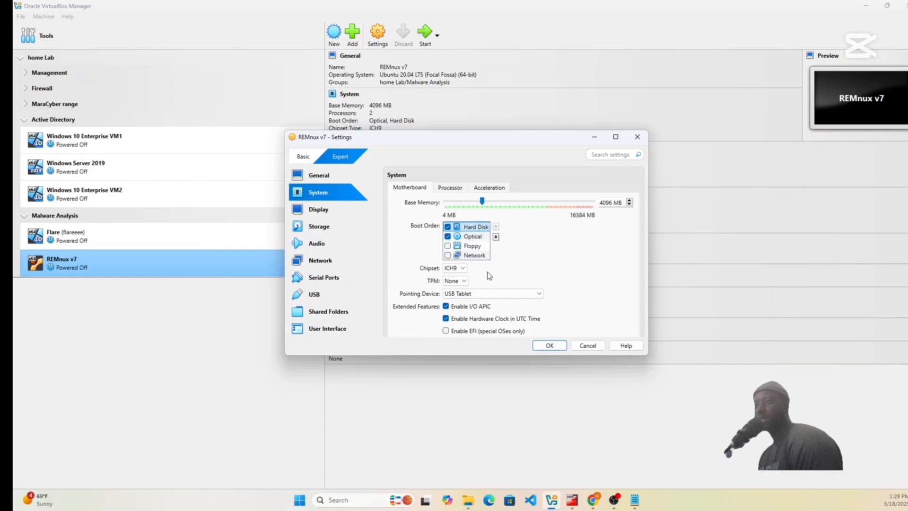
click(445, 318)
click(549, 345)
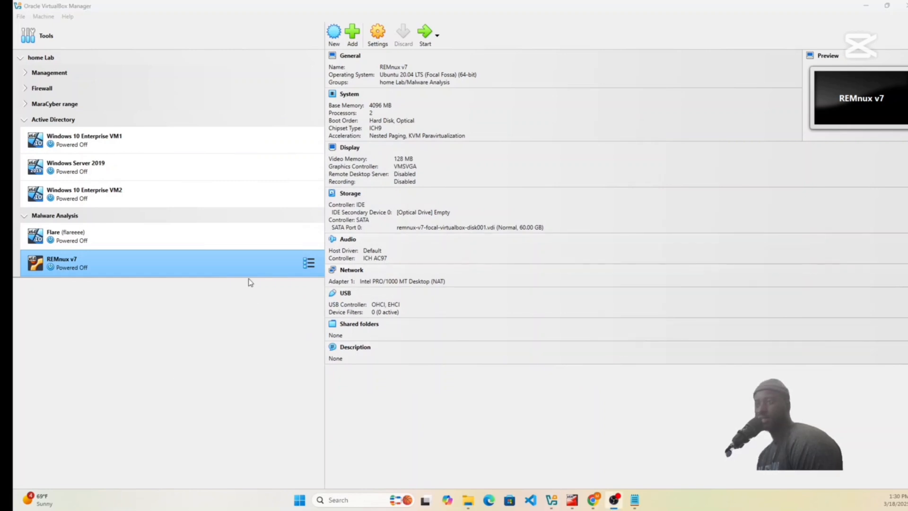
Start the REMnux v7 machine and upgrade its Guest Additions.
click(428, 37)
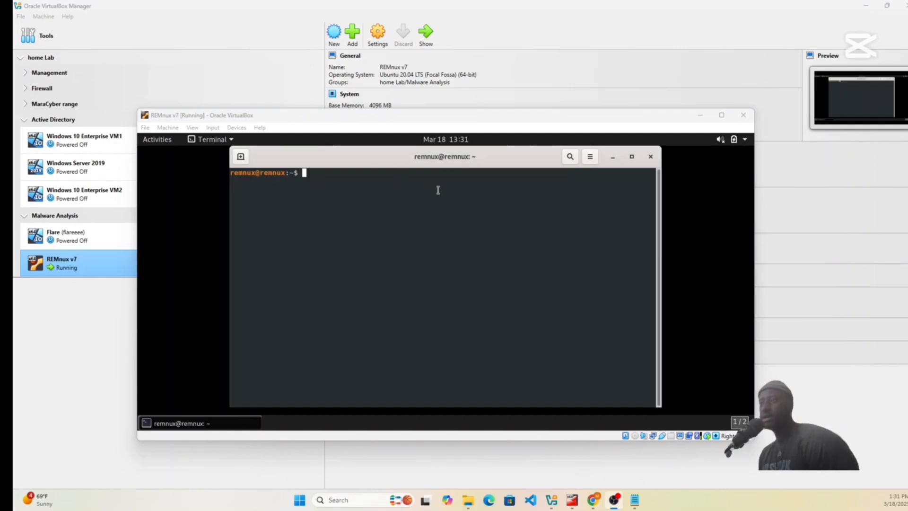
click(363, 171)
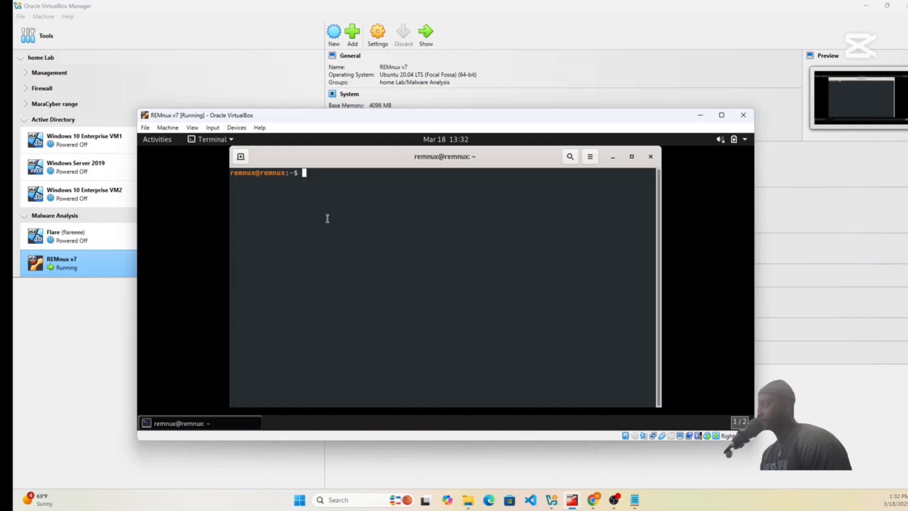
click(237, 129)
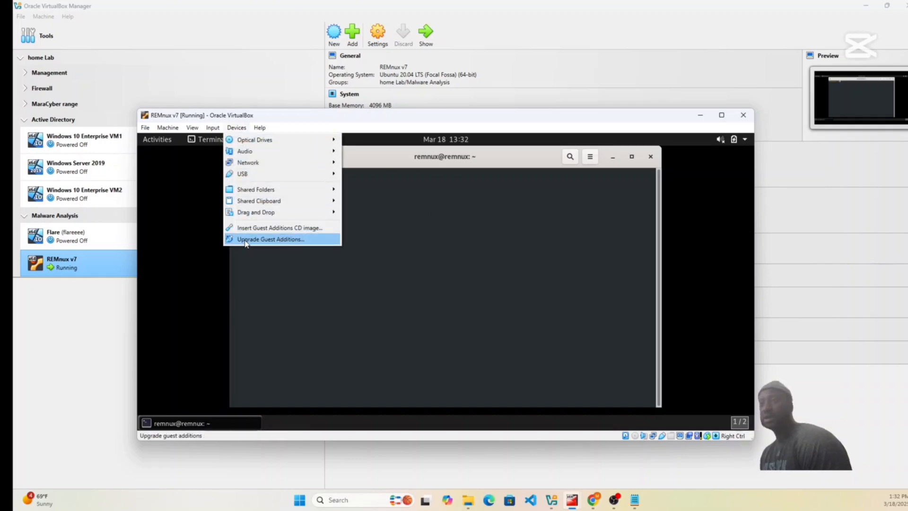
click(270, 240)
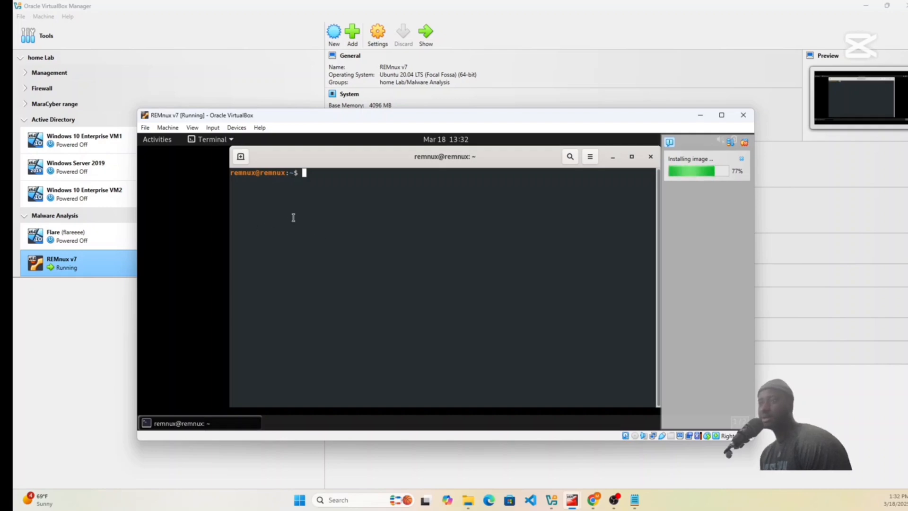
Run the "remnux upgrade" command in the REMnux terminal.
click(337, 186)
text(remnux)
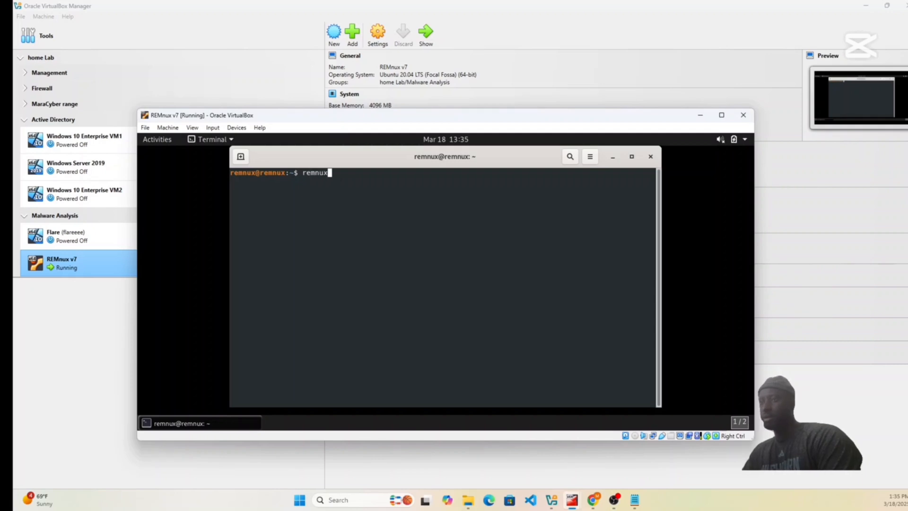
text( upgrade)
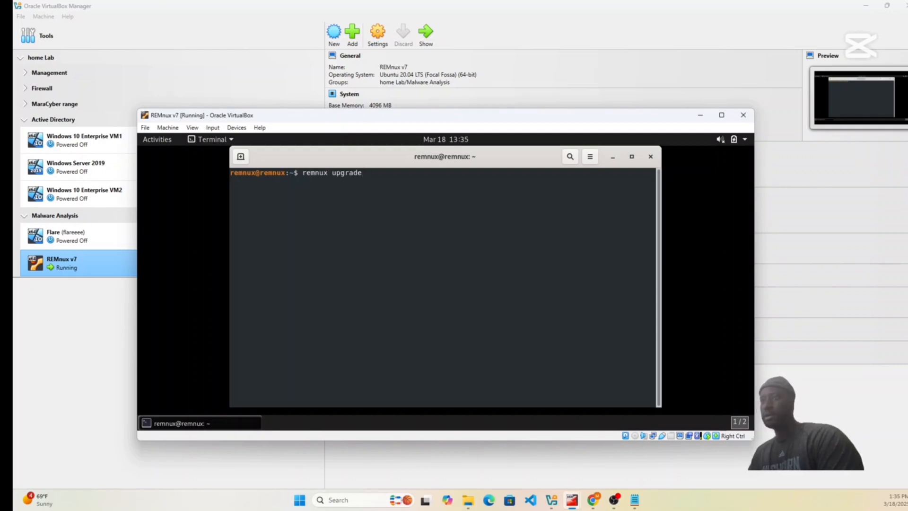
key(Return)
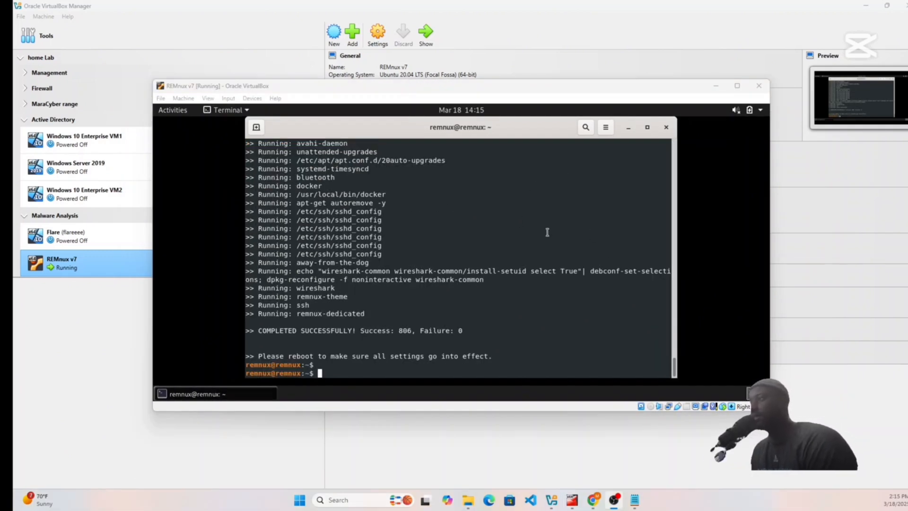
Close the terminal and restart the REMnux guest system to apply the upgrade.
click(667, 131)
click(666, 127)
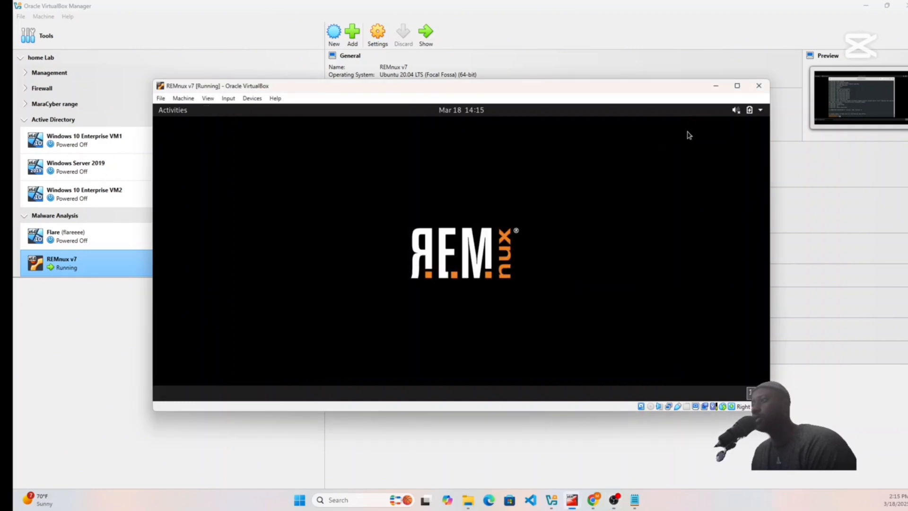
click(759, 110)
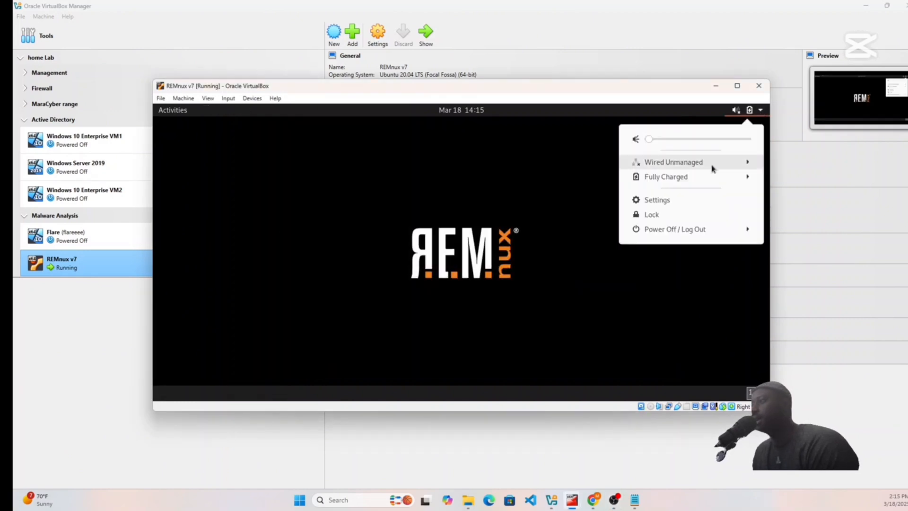
click(697, 232)
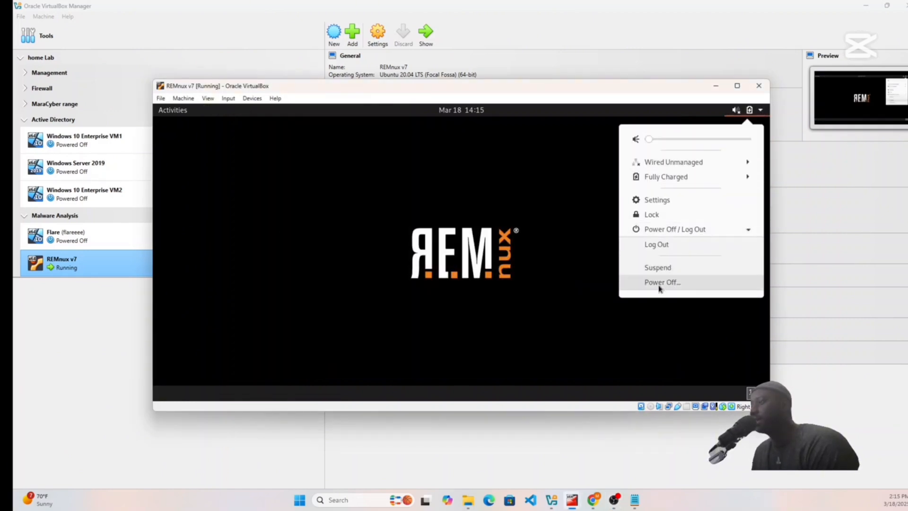
click(747, 229)
click(748, 229)
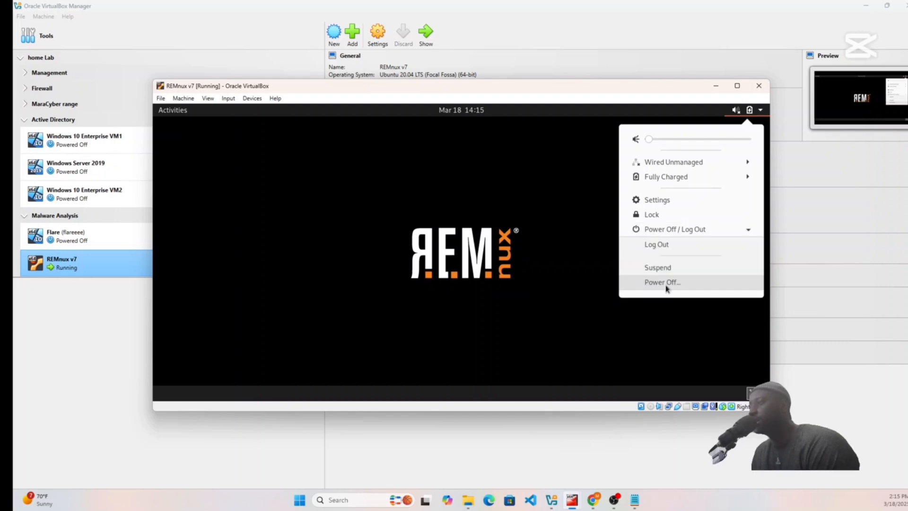
click(666, 283)
click(471, 290)
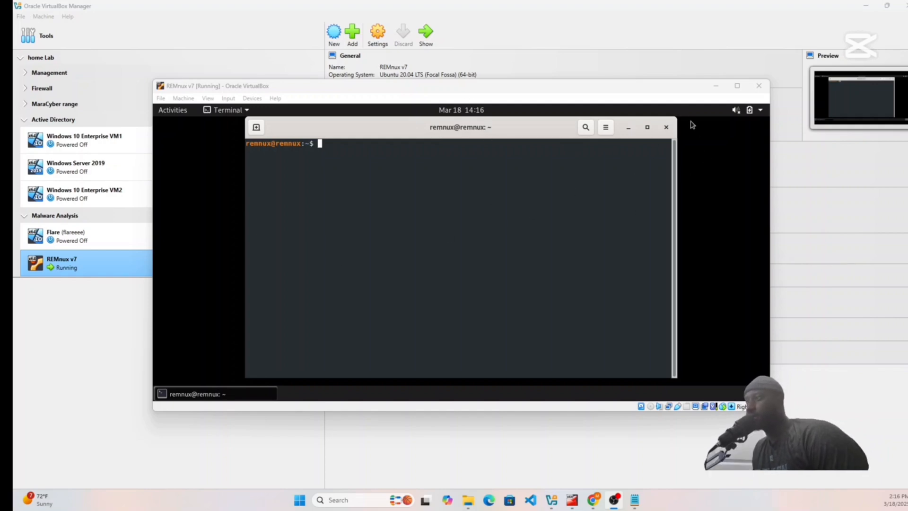
Close the reopened terminal and power off the REMnux guest system.
click(666, 126)
click(760, 110)
click(679, 233)
click(681, 266)
click(525, 285)
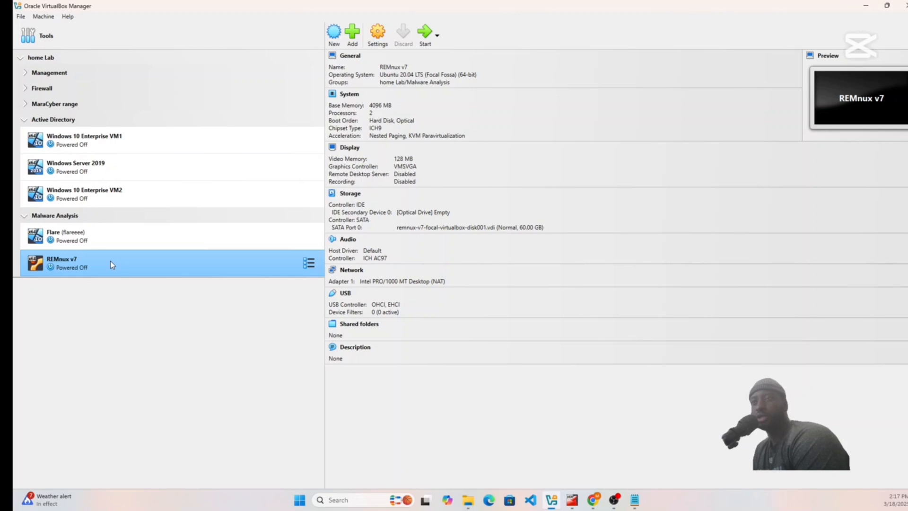
Attach network Adapter 1 of the REMnux v7 machine to the internal network LAN 3 and save the settings.
click(378, 34)
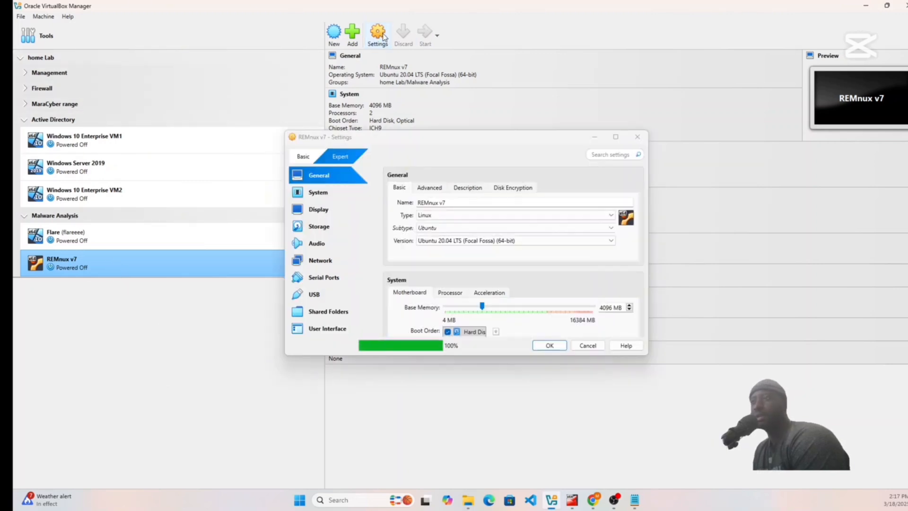
click(324, 260)
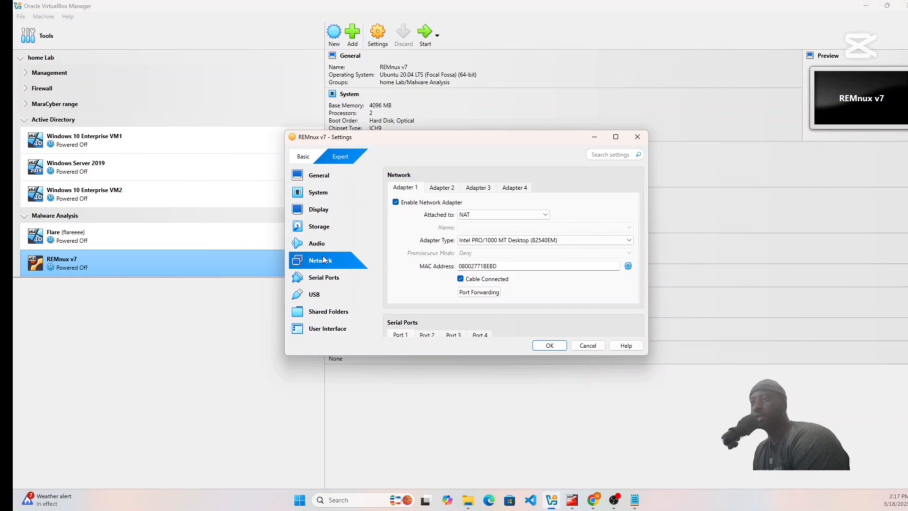
click(479, 215)
click(485, 239)
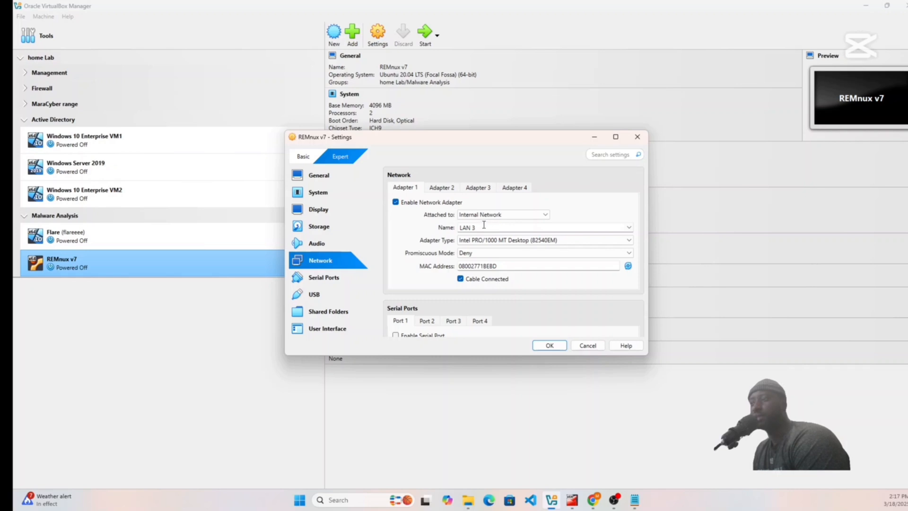
click(551, 346)
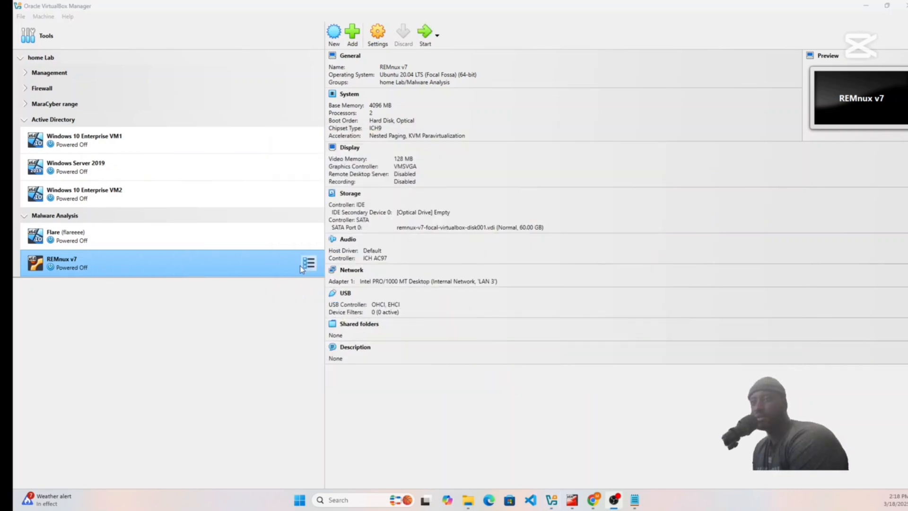
Take a snapshot of the REMnux v7 machine named "Remnux - Fresh state" and return to the machine's details.
click(309, 264)
click(357, 287)
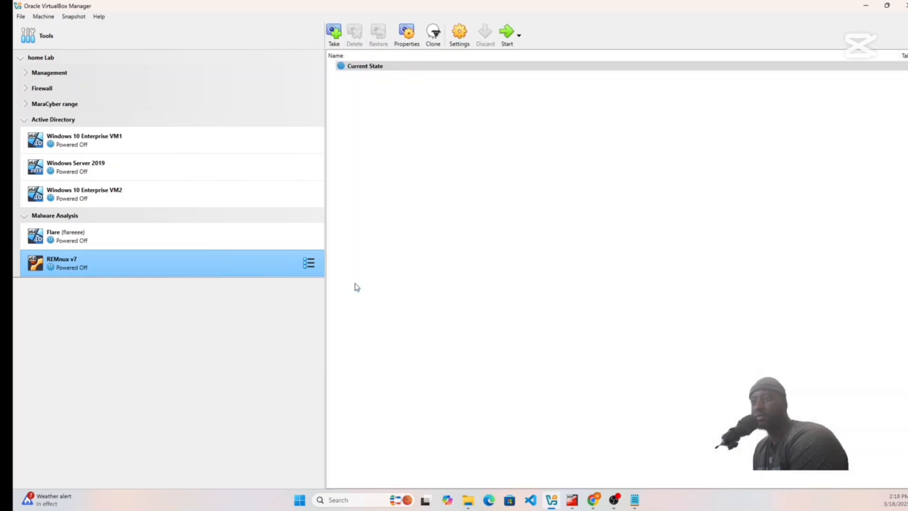
click(334, 32)
click(426, 190)
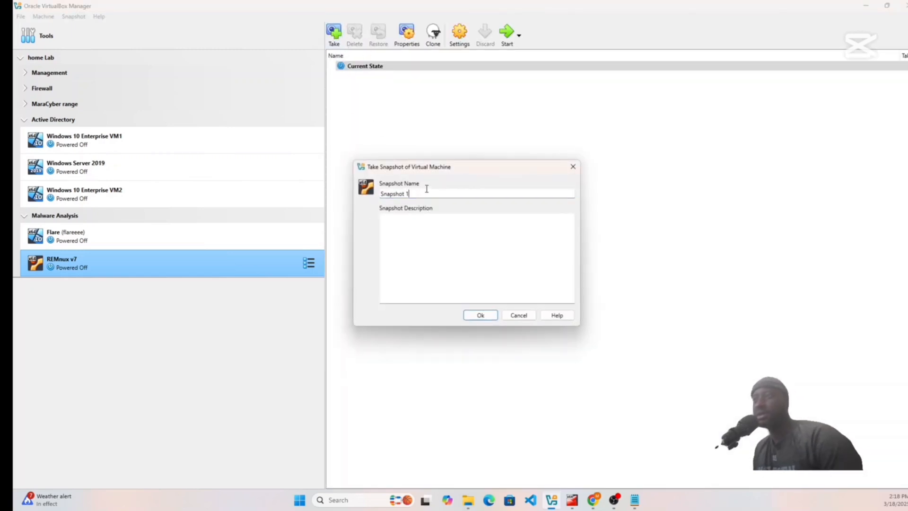
drag(421, 193, 357, 183)
text(Remnux - Fresh state)
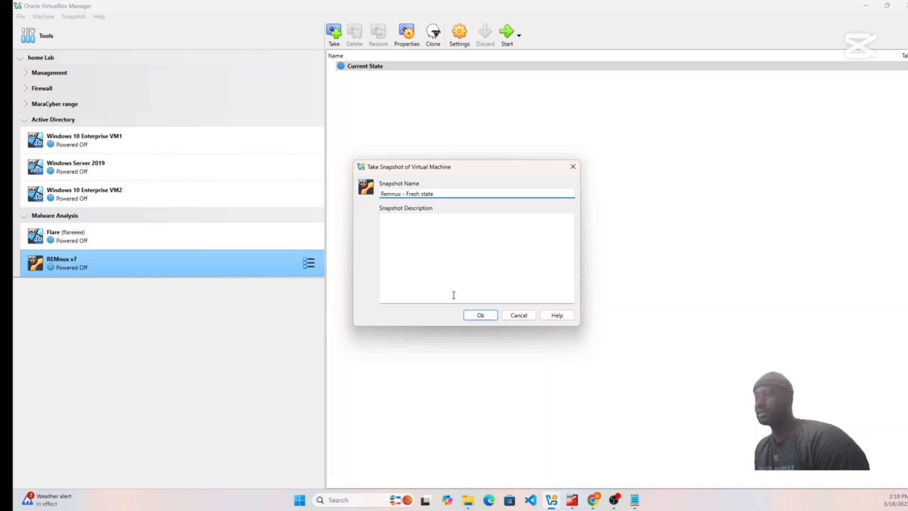
click(483, 315)
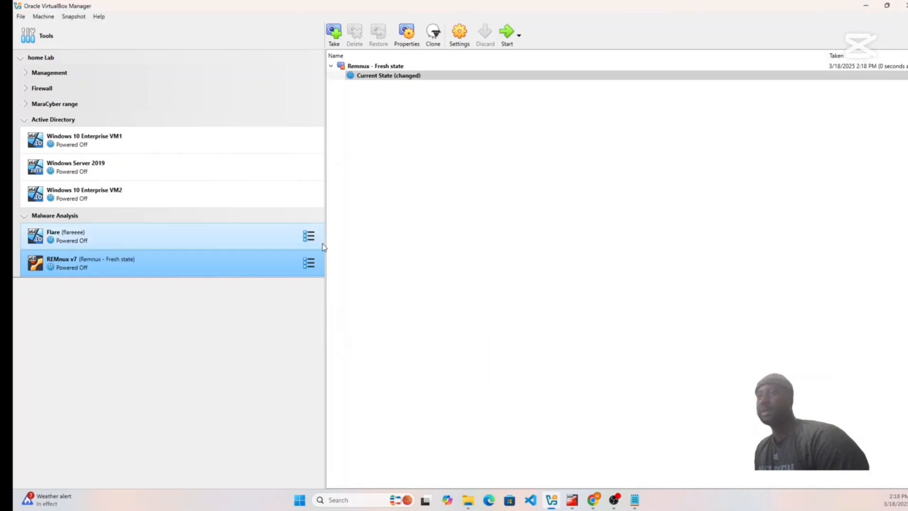
click(308, 263)
click(353, 260)
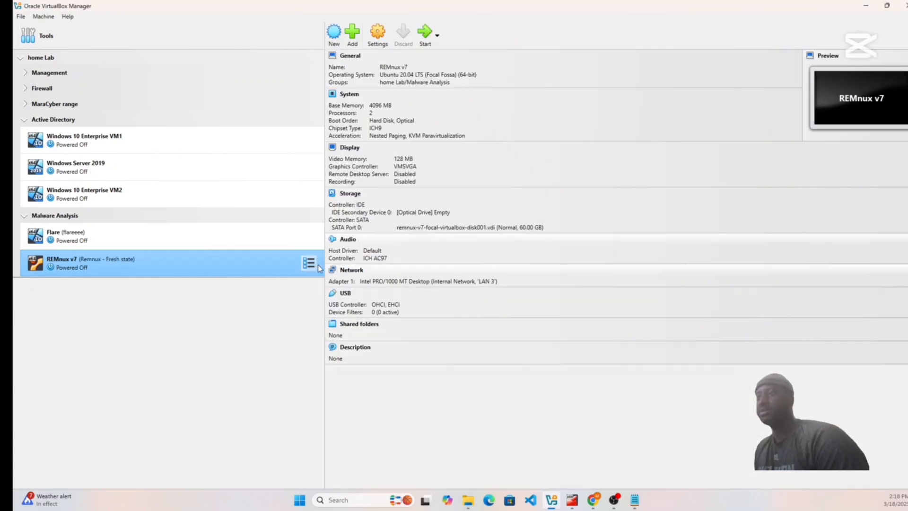